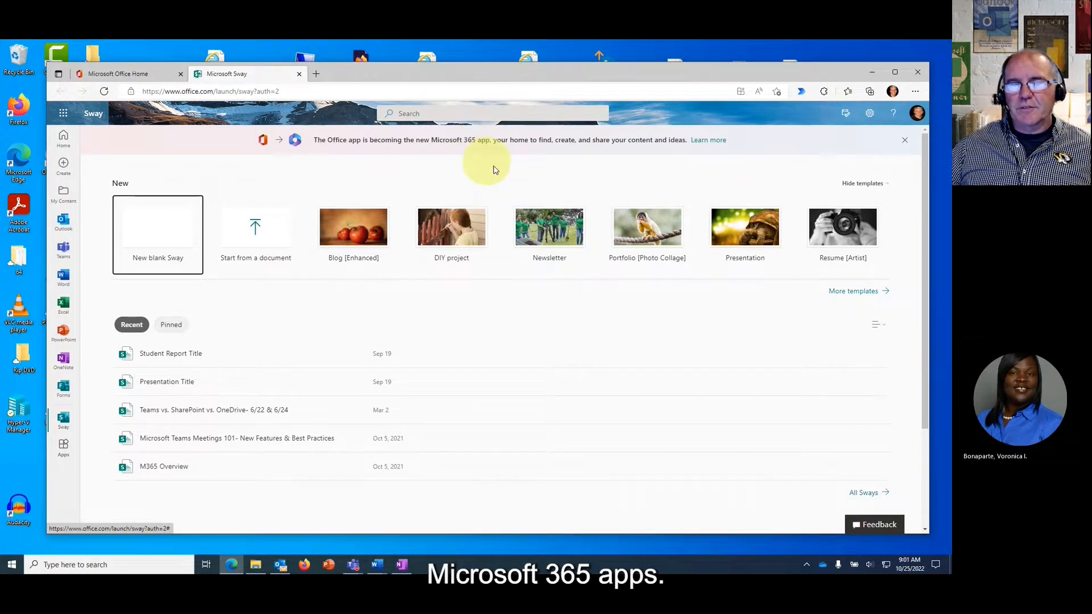
Open the All Sways list from Office.com in a new browser tab.
click(903, 481)
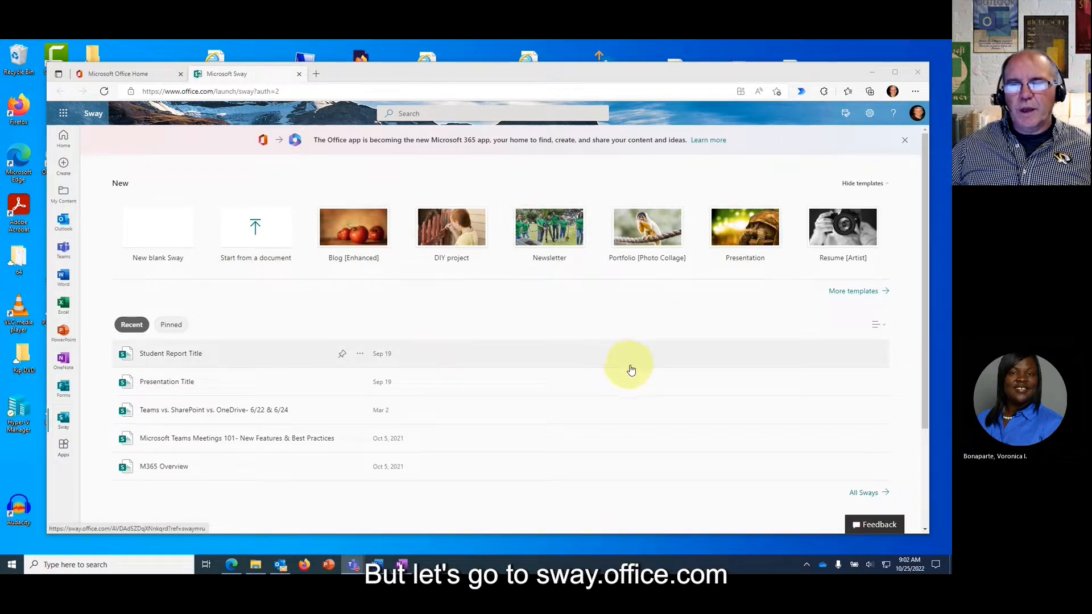
click(862, 494)
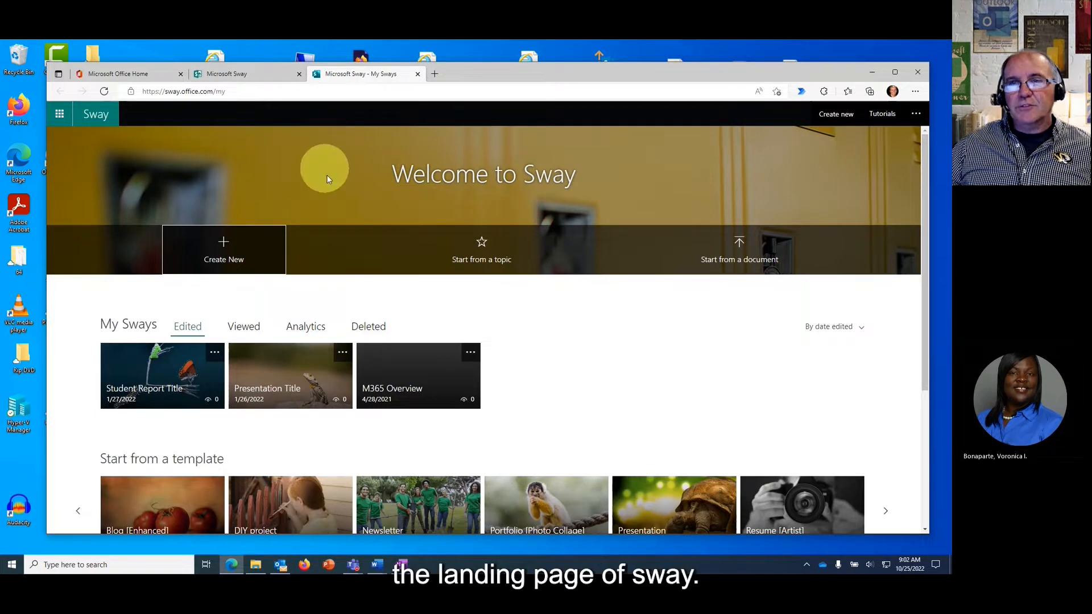
Create a blank Untitled Sway, return to My Sways, then cancel a 'Dinosa' topic outline.
click(223, 255)
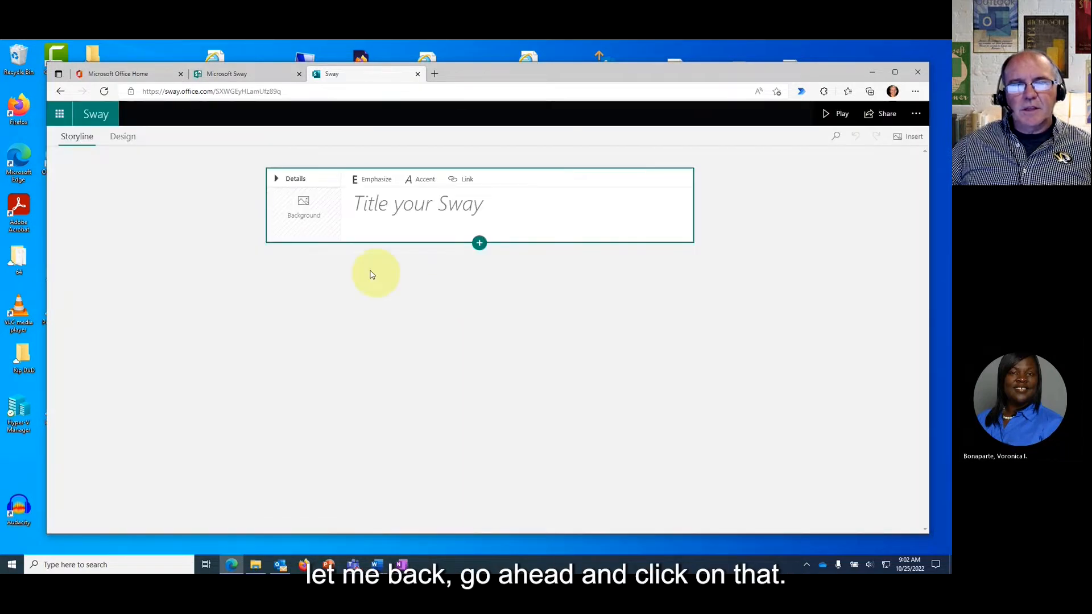
click(61, 92)
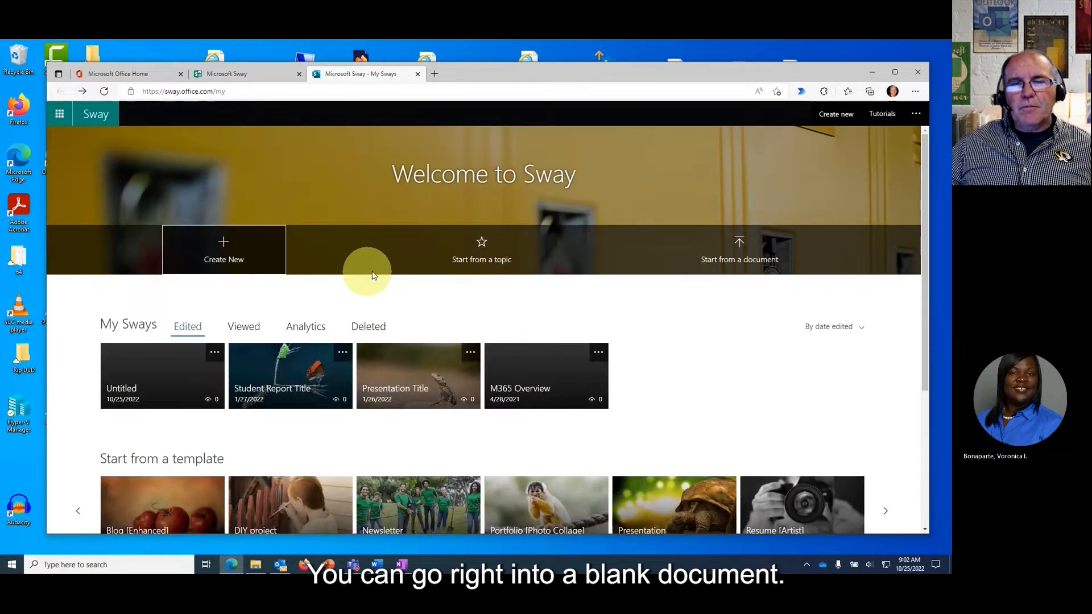
click(482, 251)
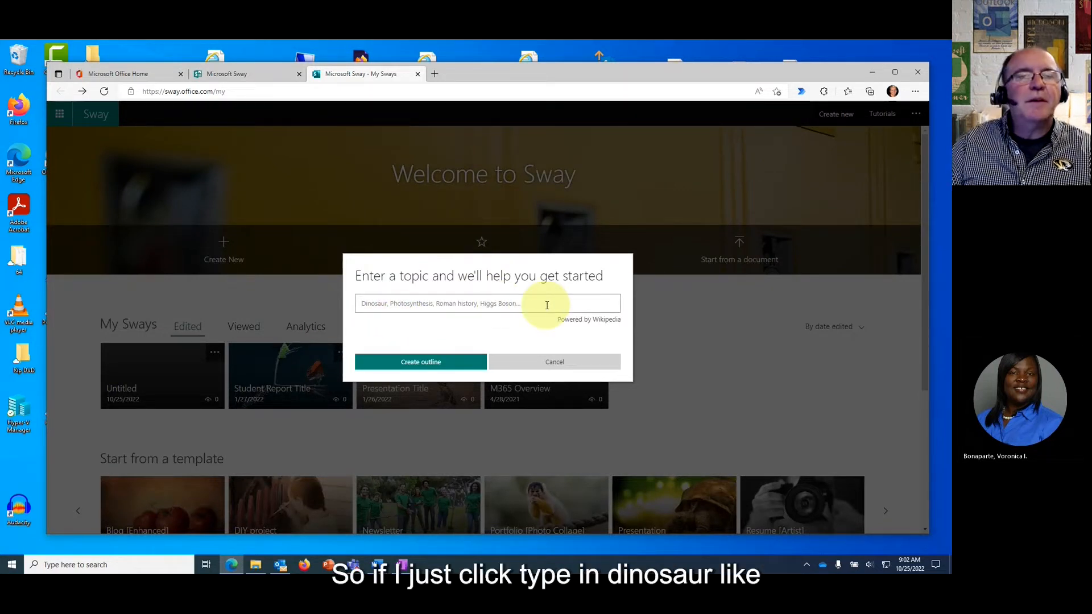
text(Dinosaur)
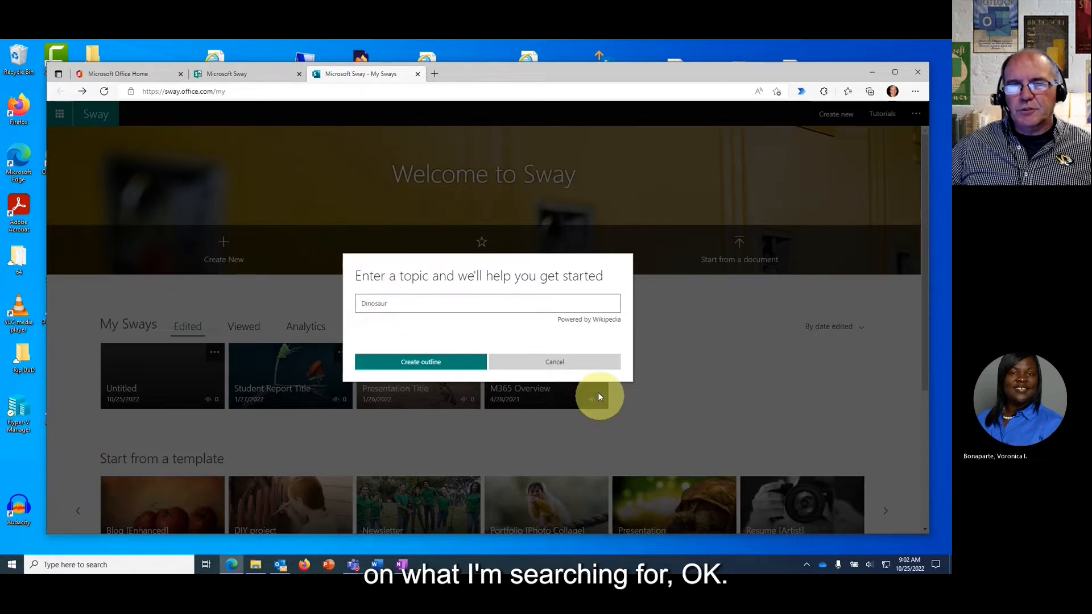
click(571, 367)
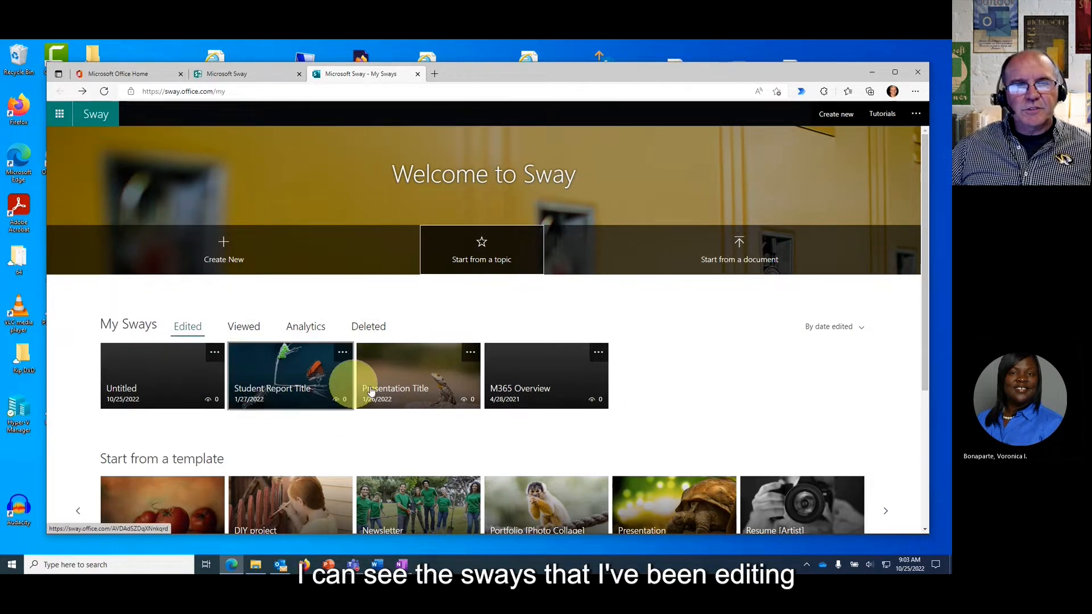
Look through the Viewed, Analytics and Edited lists, ending back on Edited.
click(244, 331)
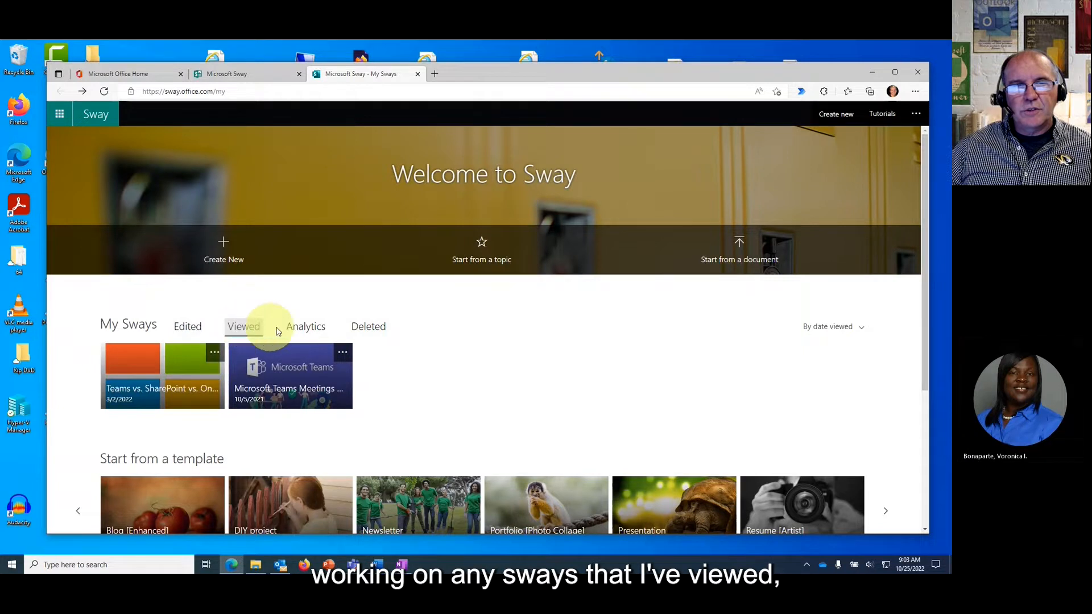
click(306, 327)
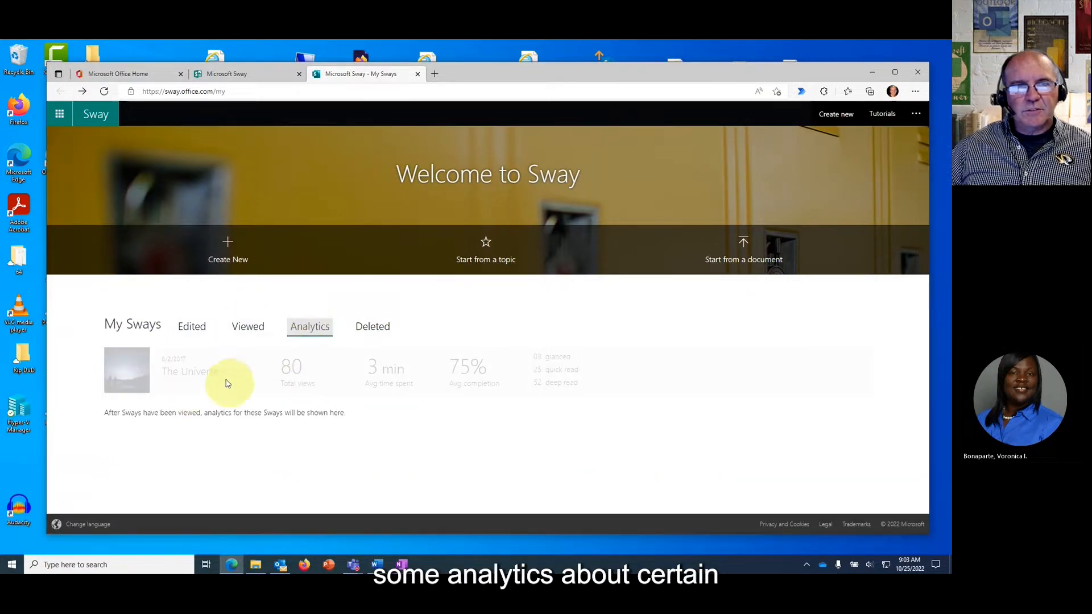
click(189, 326)
Advance the template carousel to show Student report and Vacation story templates.
scroll(668, 412, down, 1)
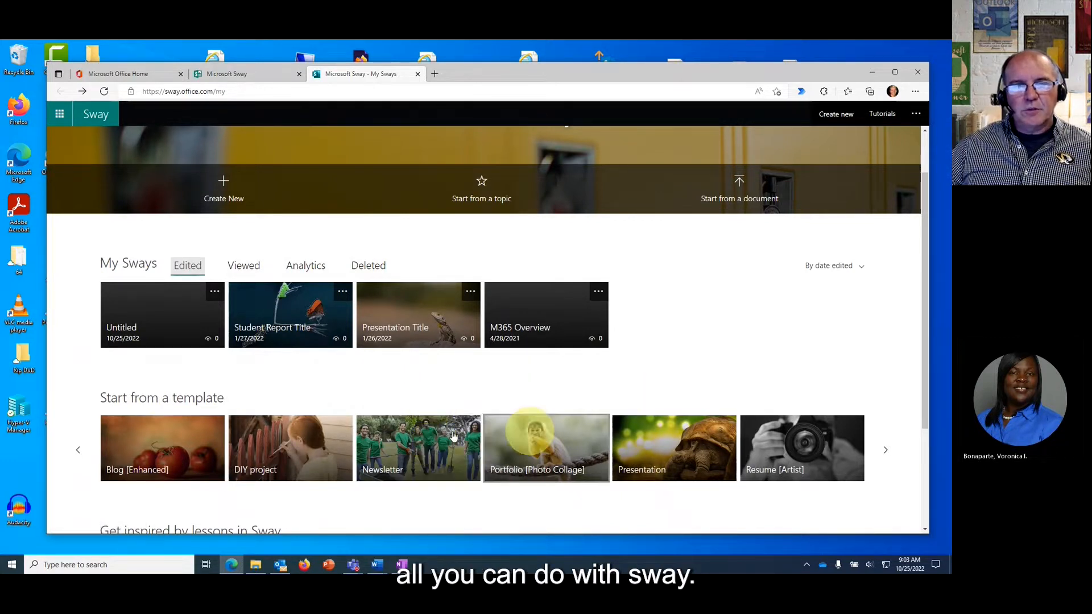
click(886, 450)
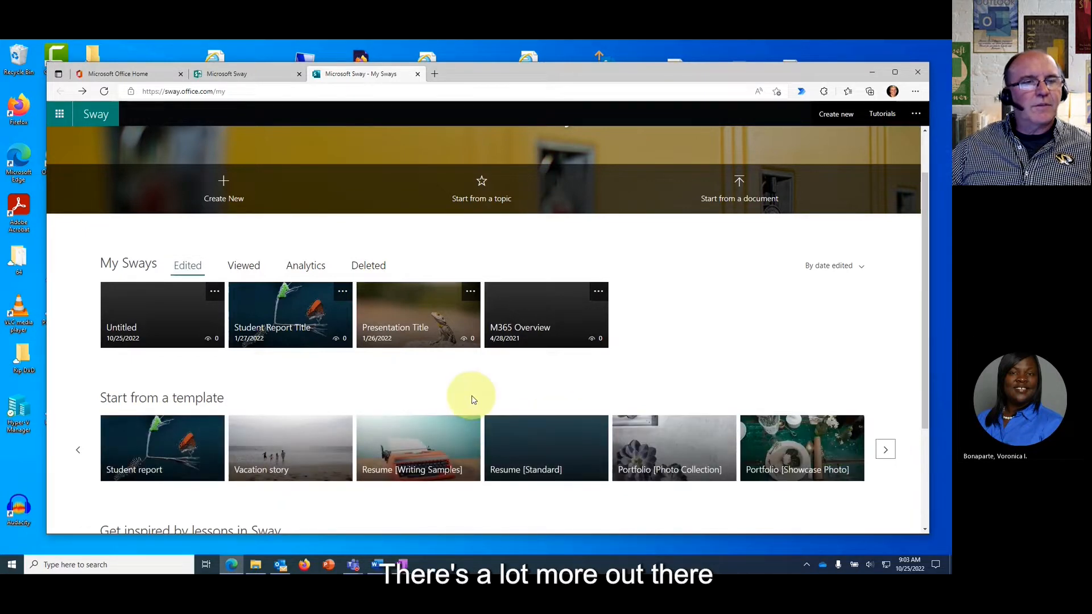
scroll(471, 399, down, 3)
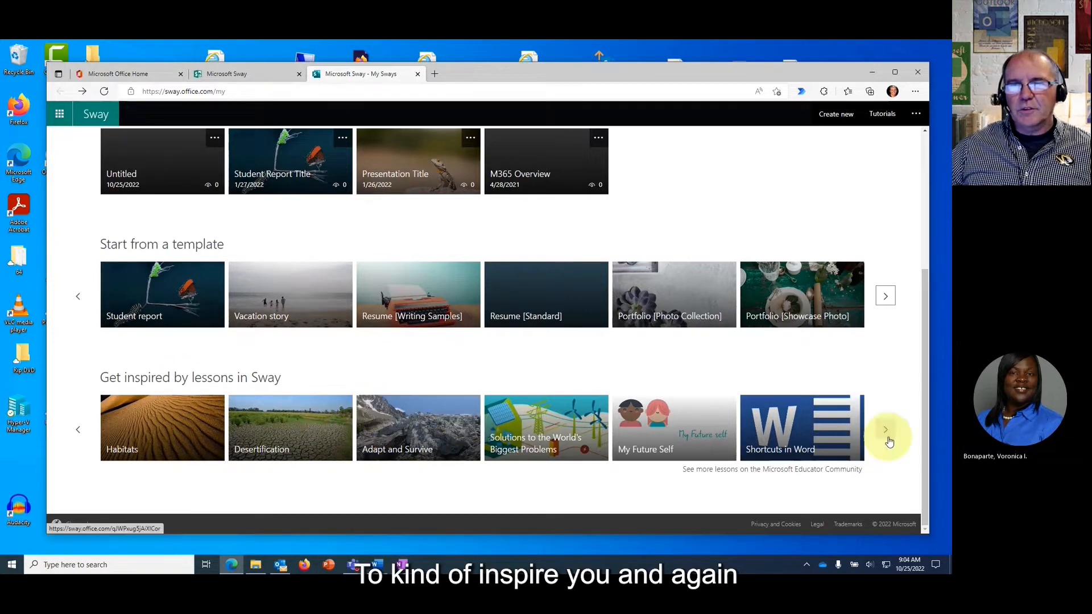
scroll(389, 380, up, 4)
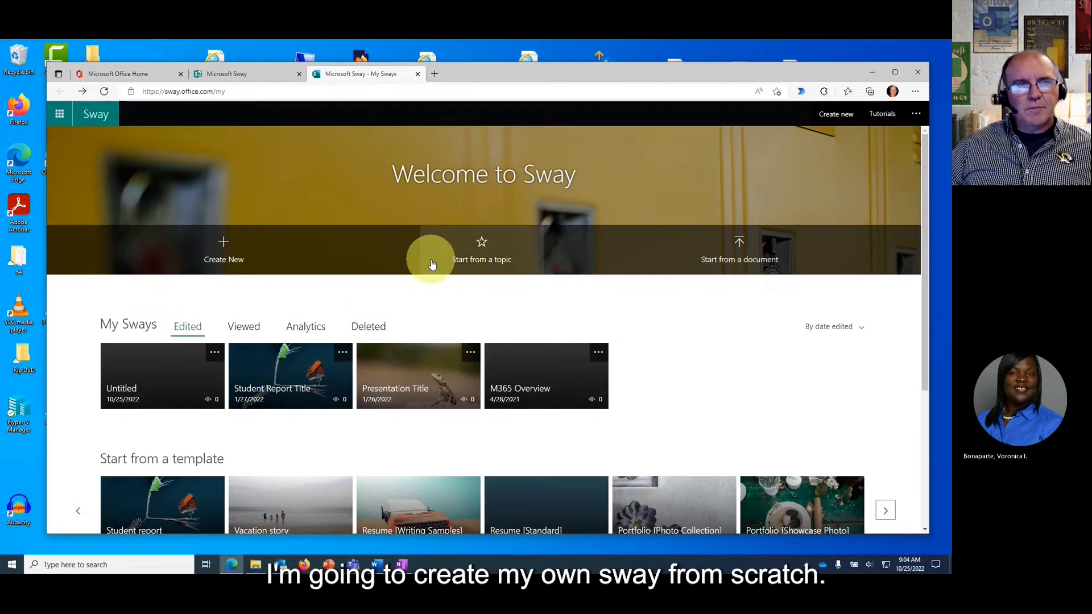
Create a blank Sway, preview its Design, return to Storyline, and bring up Share options.
click(221, 249)
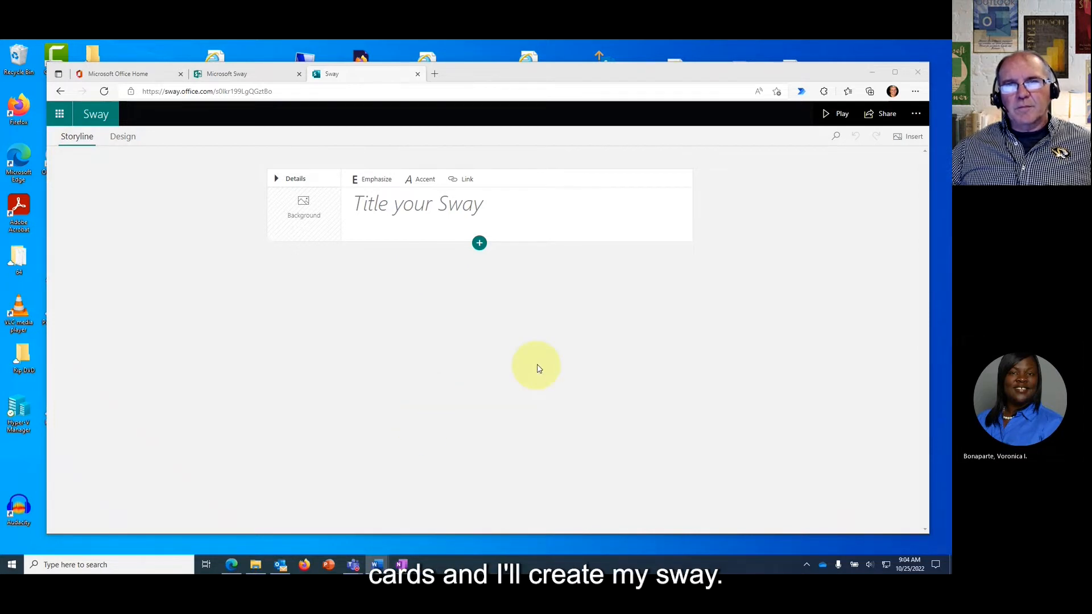
click(123, 138)
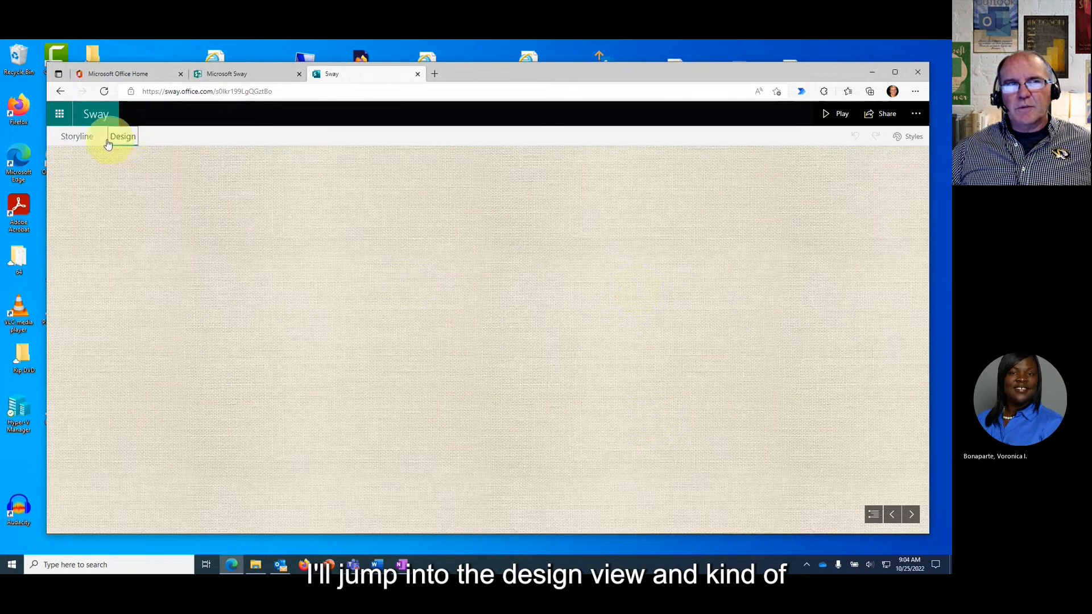
click(75, 138)
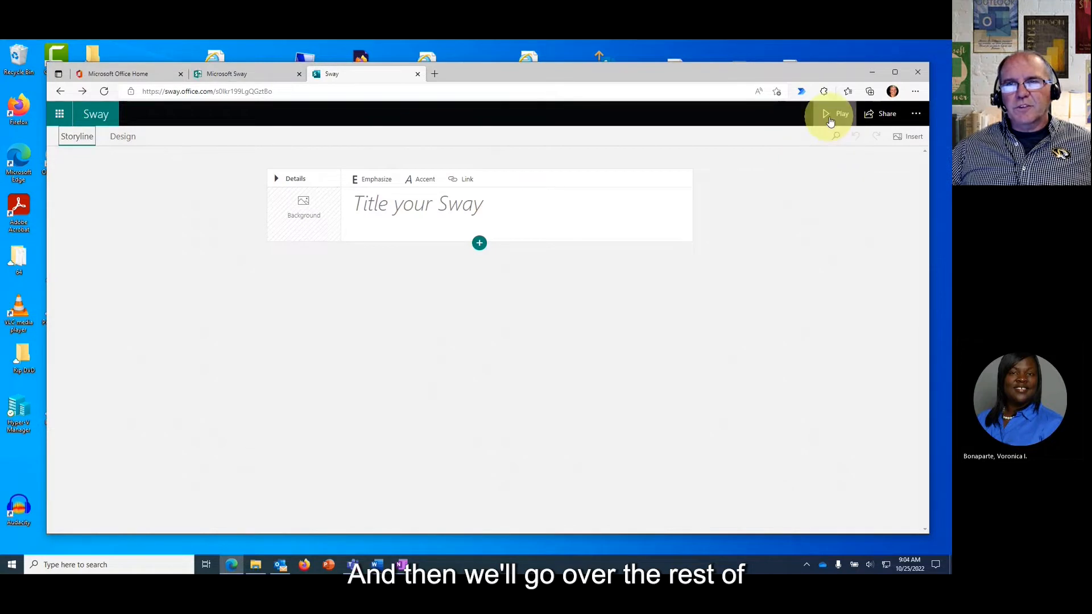
click(883, 117)
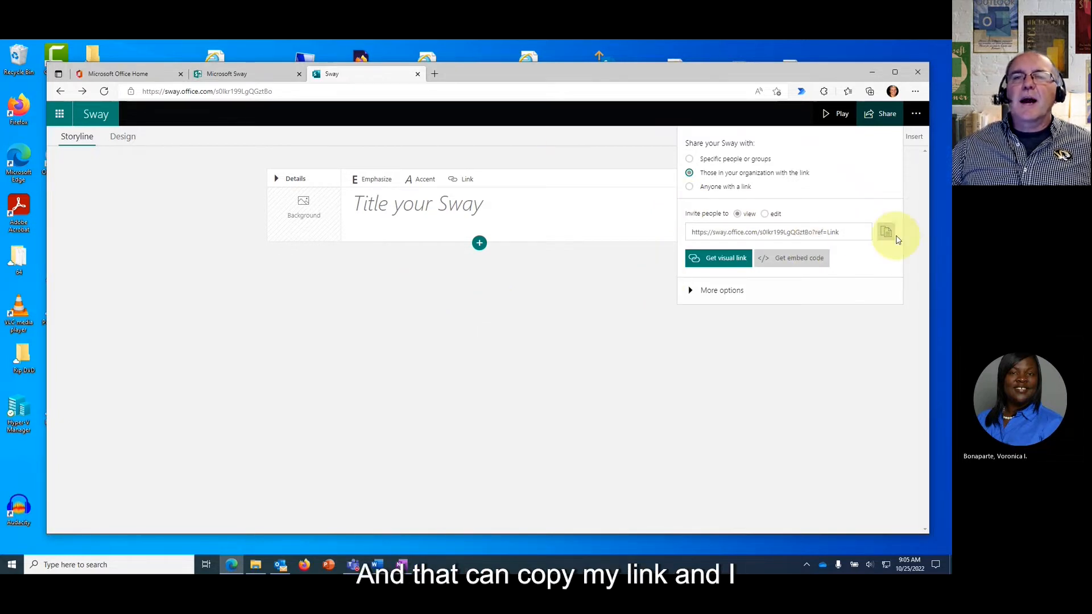
Check the visual link and additional sharing settings, then dismiss the '...' actions menu.
click(716, 262)
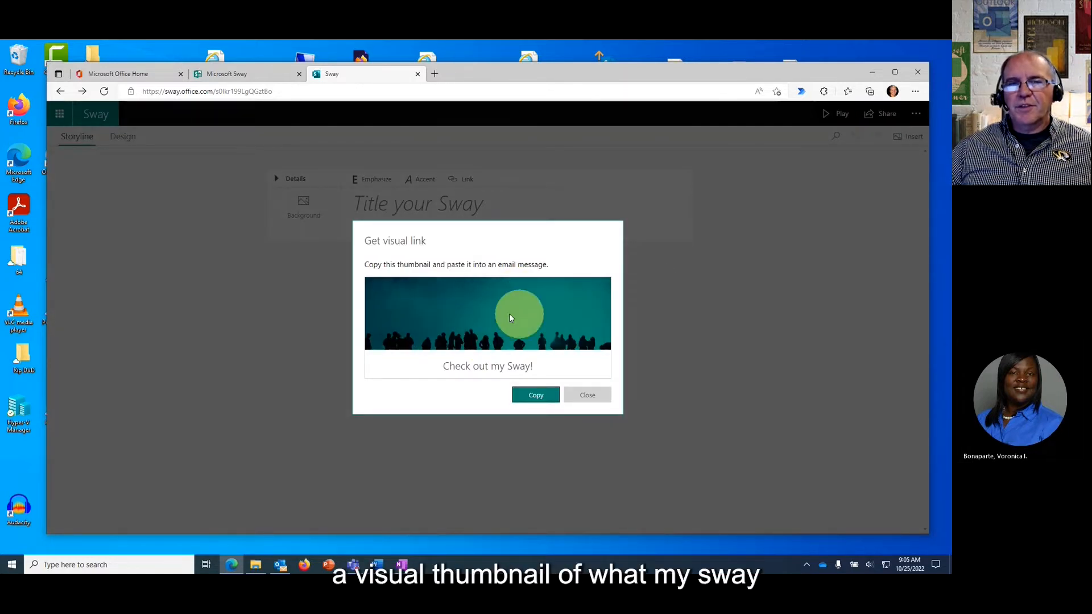
click(603, 395)
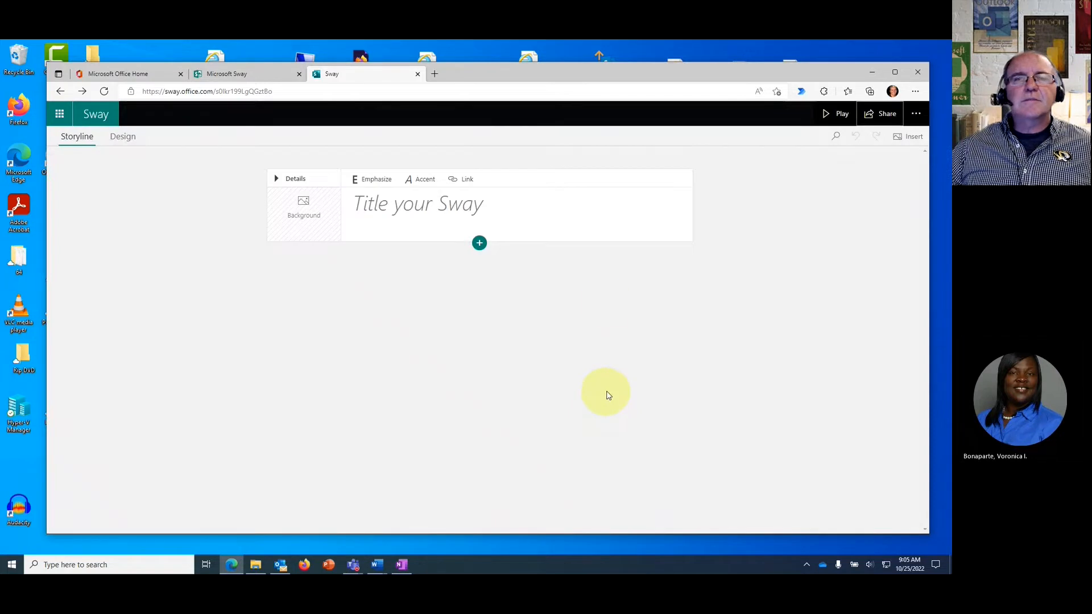
click(879, 113)
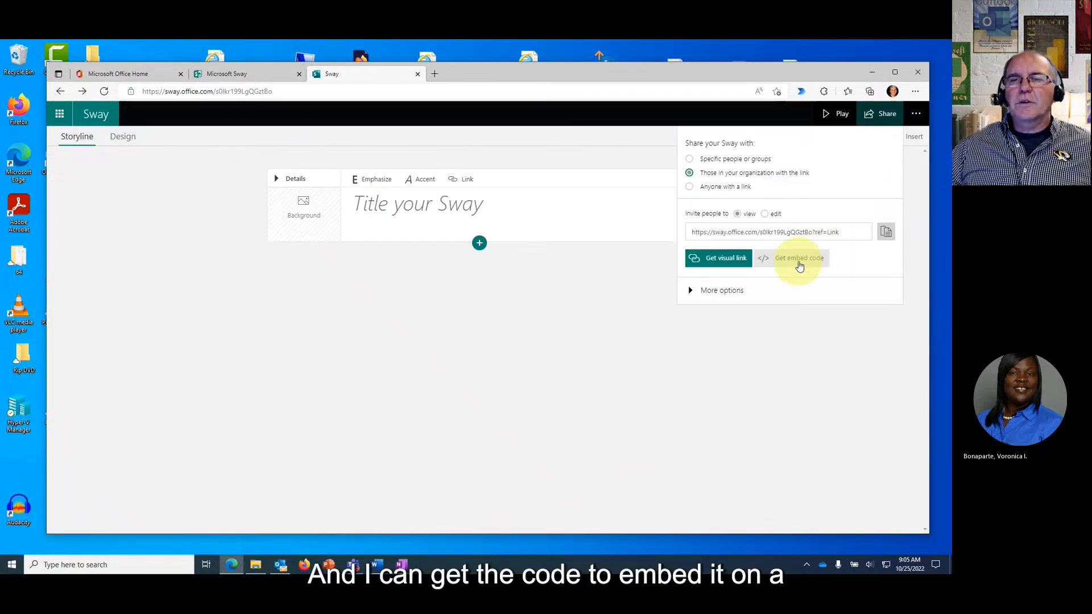
click(691, 291)
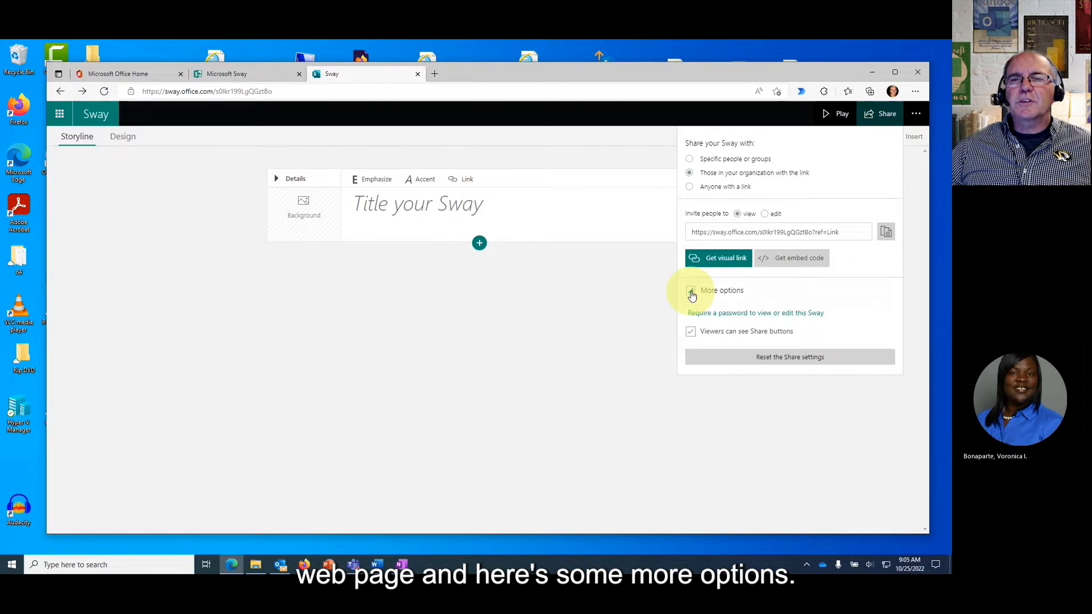
click(917, 116)
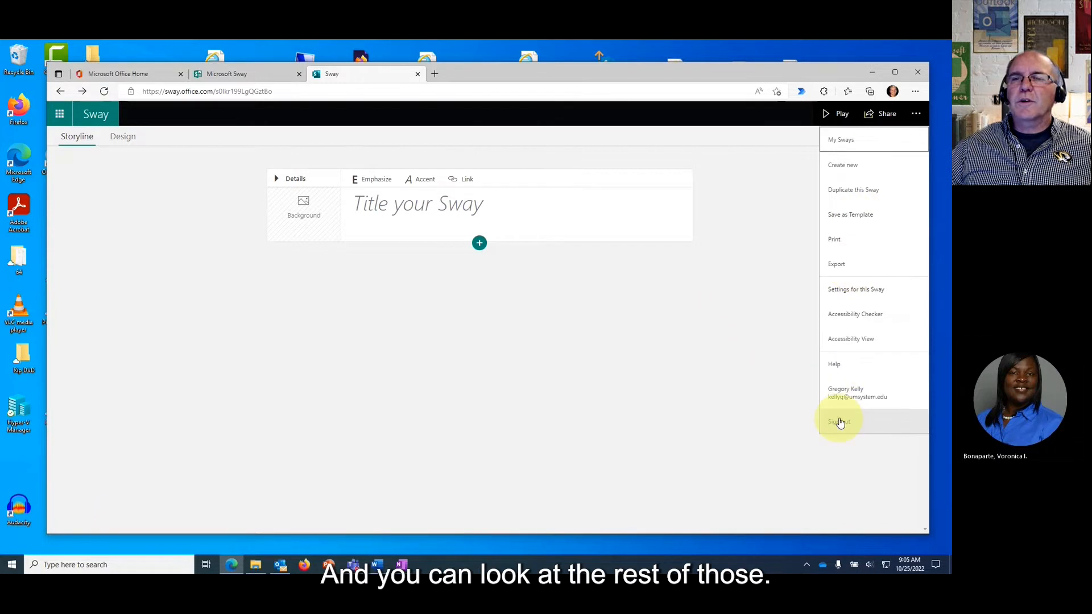
click(770, 178)
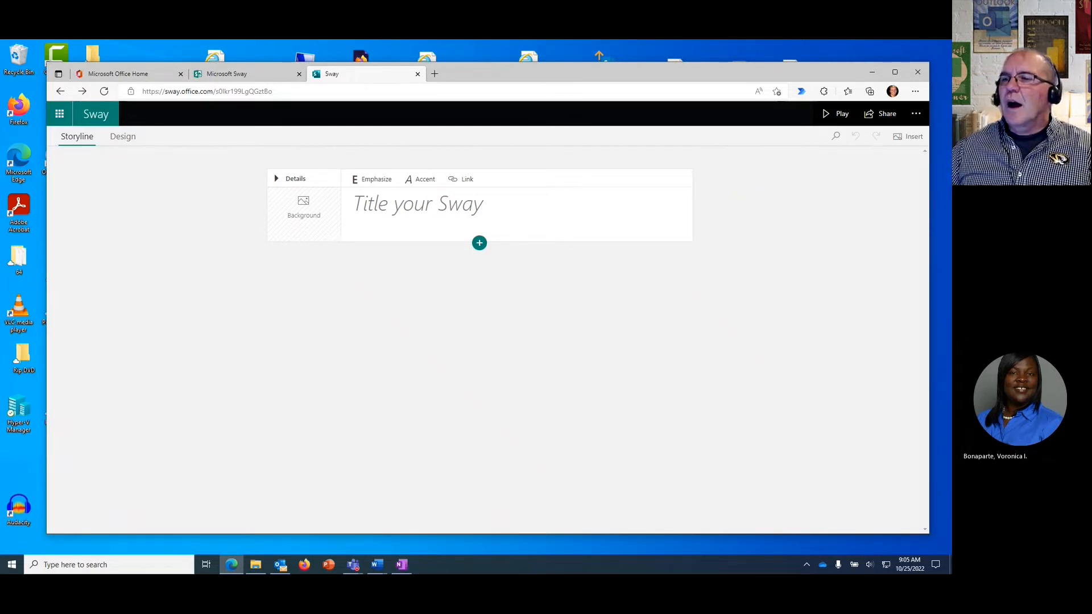
Type the presenter's name followed by 'Who is this guy?' on the title card.
click(386, 209)
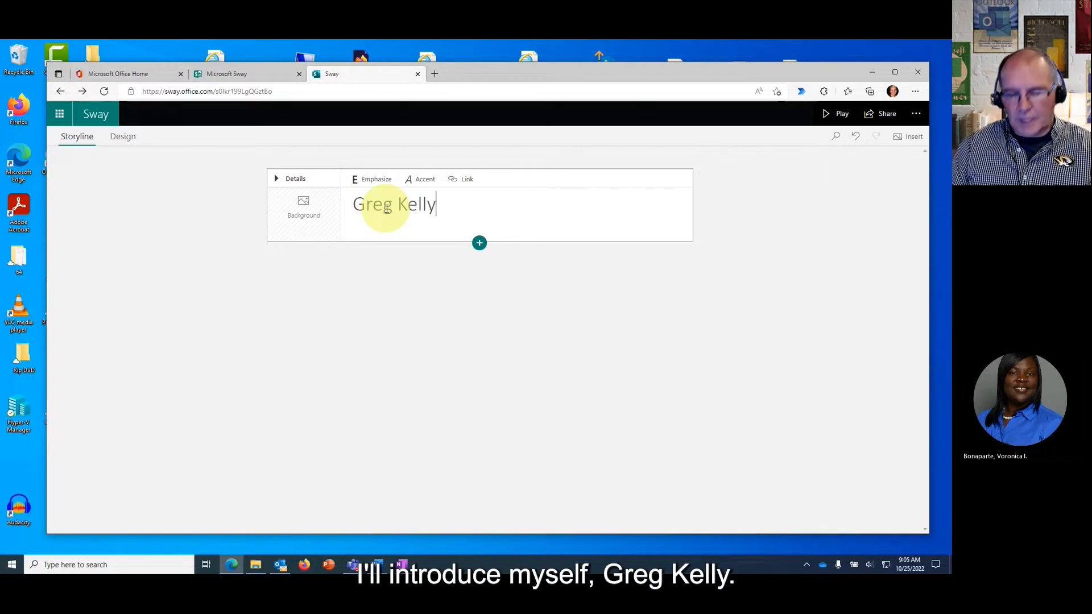
text(Greg Kelly- Who is this guy?)
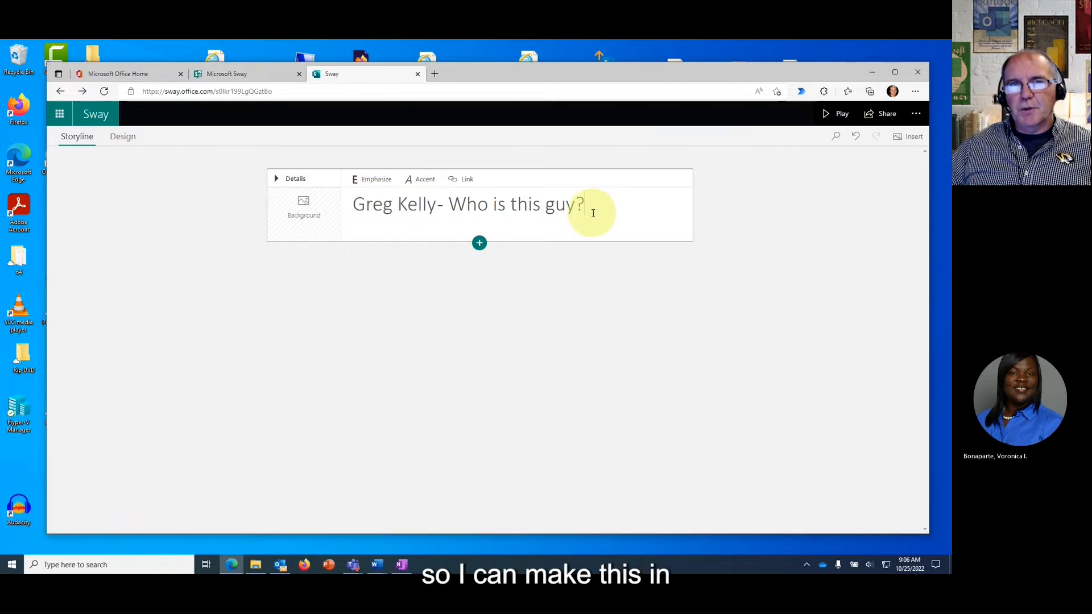
double_click(417, 205)
click(624, 222)
Emphasize the whole title, try then remove Accent, and bring up background image suggestions.
click(367, 181)
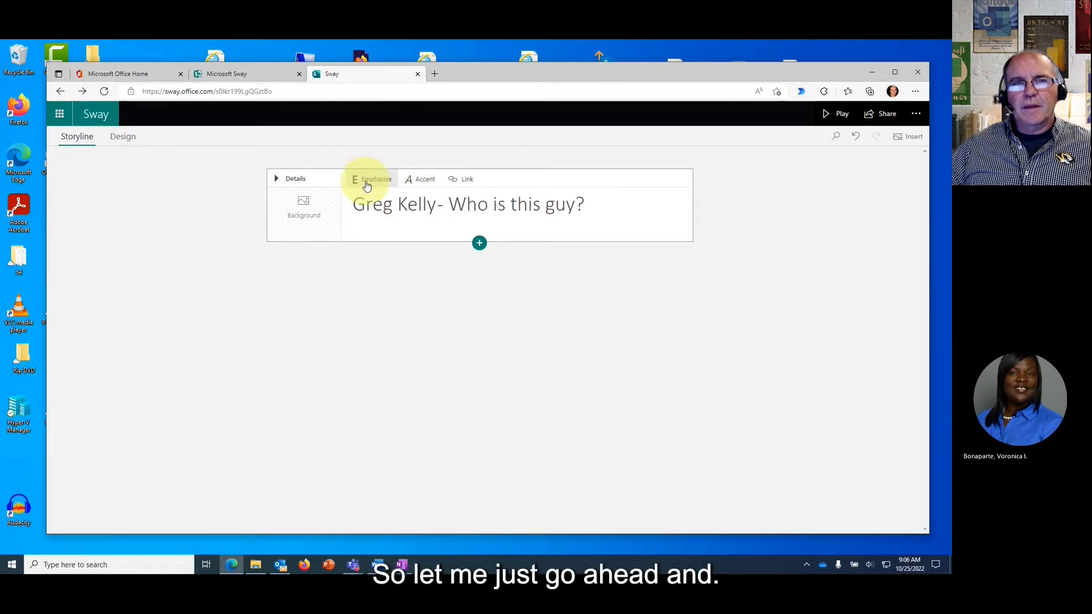
drag(585, 205, 353, 206)
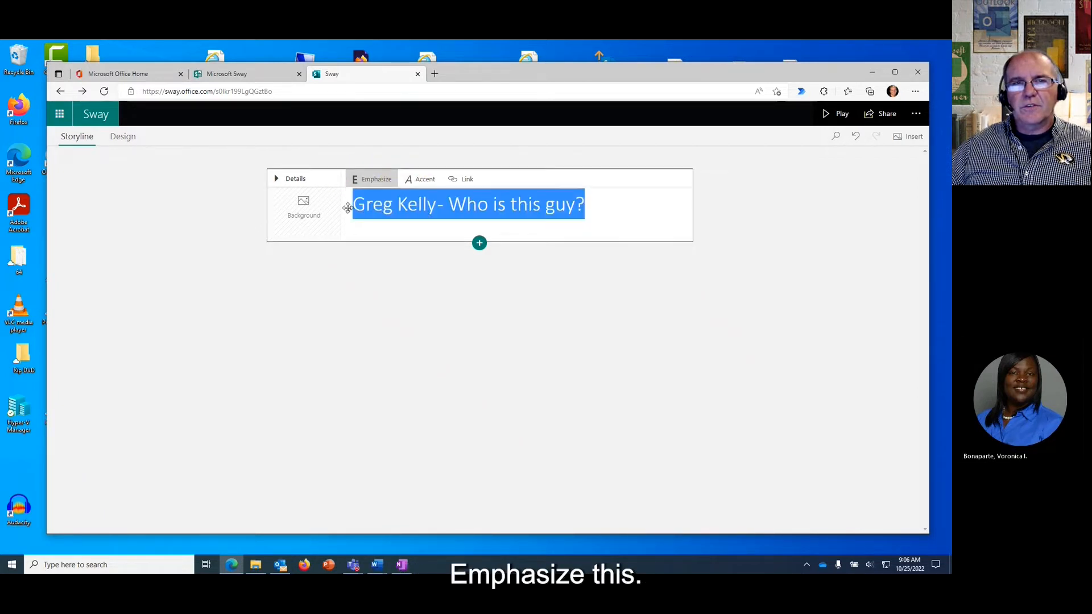
click(374, 181)
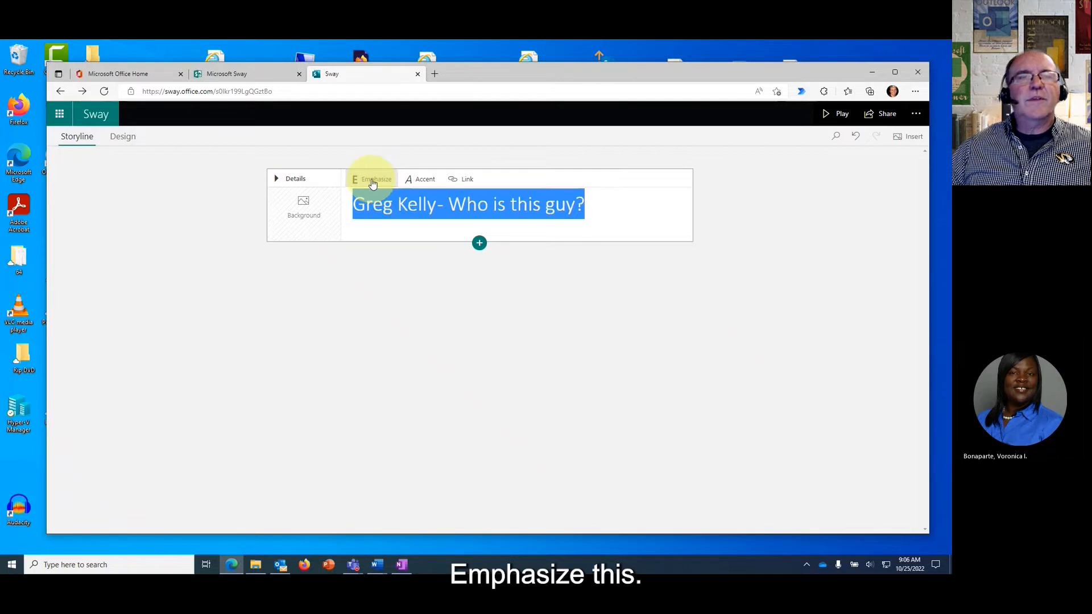
click(421, 180)
click(420, 179)
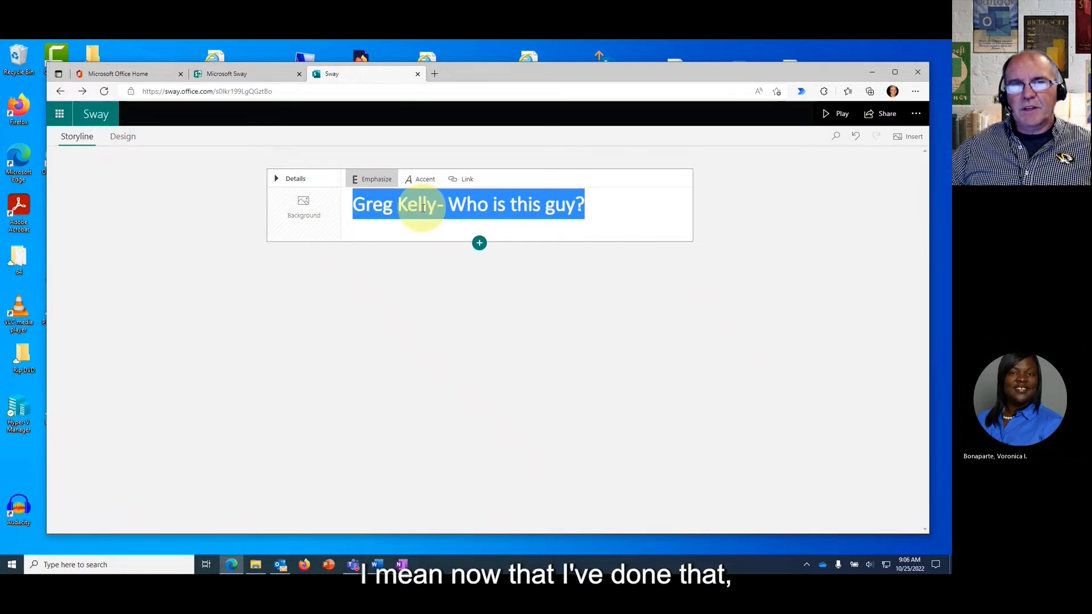
click(304, 212)
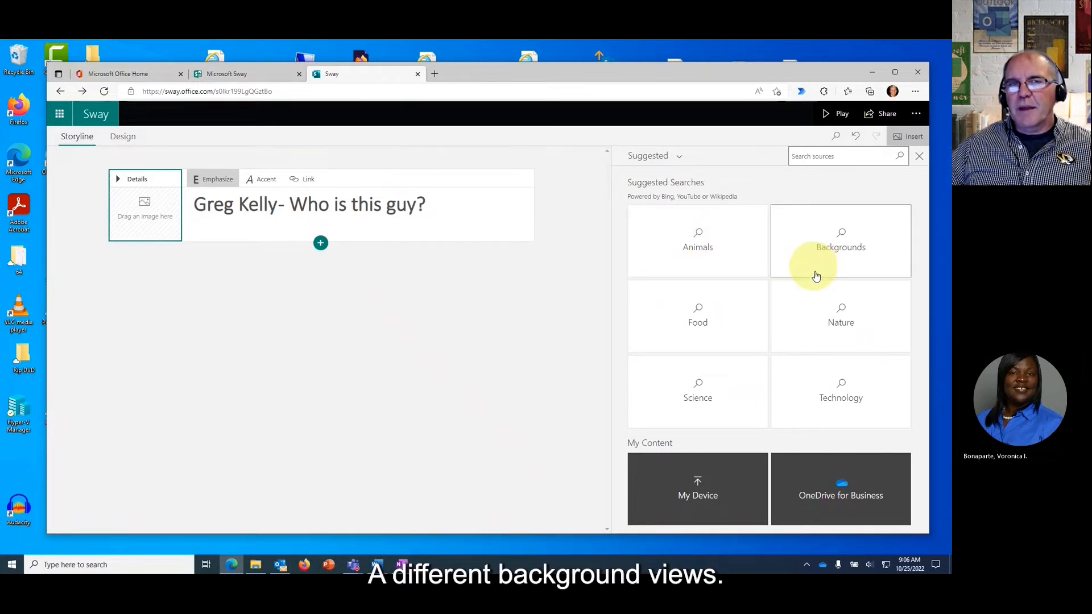
Add the newspaper-reading man photo from OneDrive's Training Documents folder as the title background.
click(681, 159)
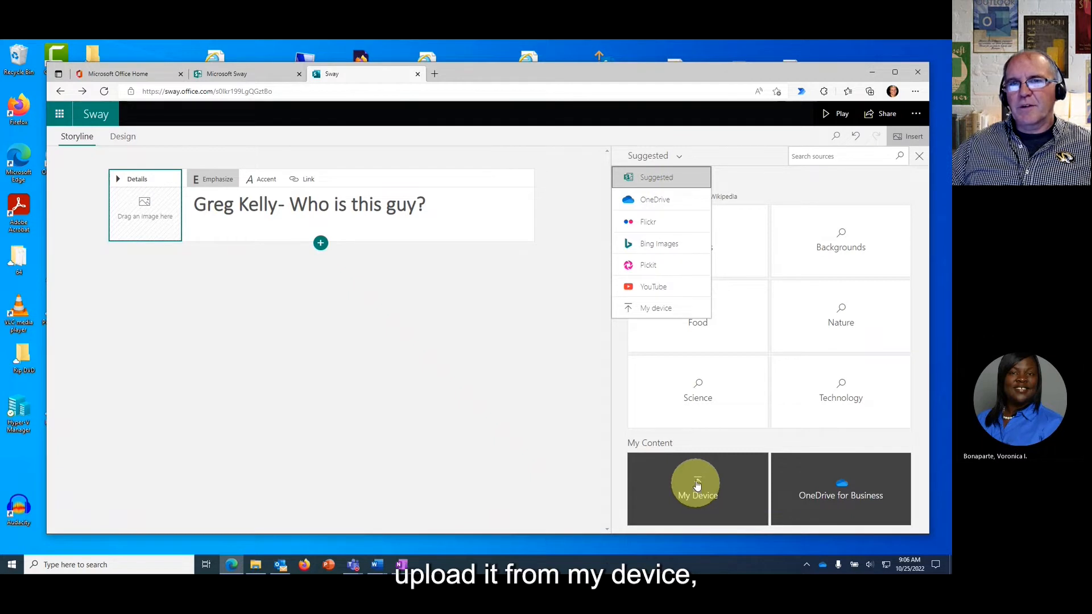
click(653, 205)
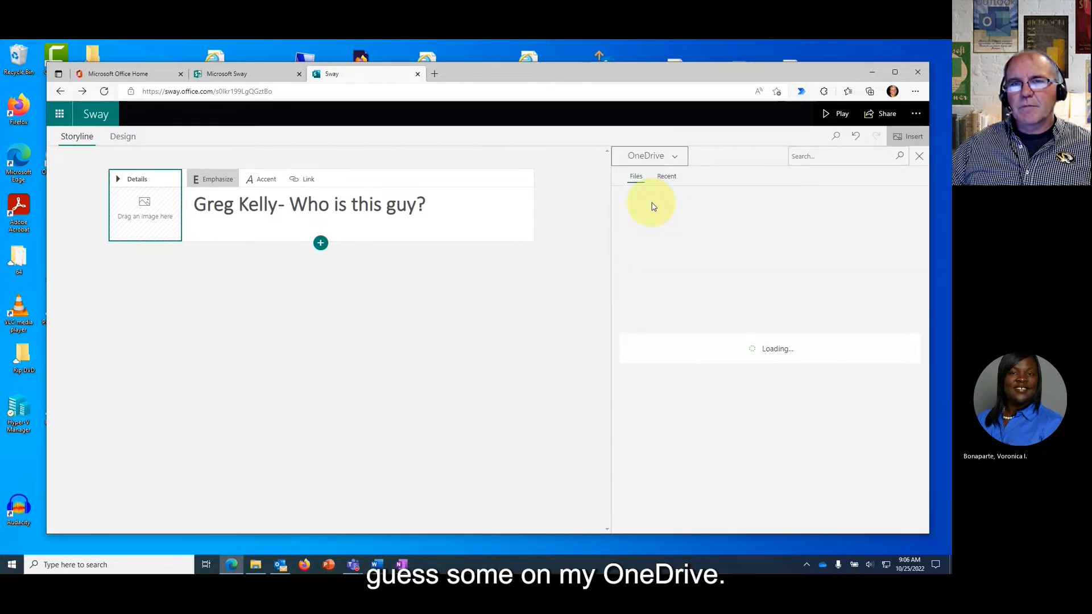
scroll(819, 398, down, 3)
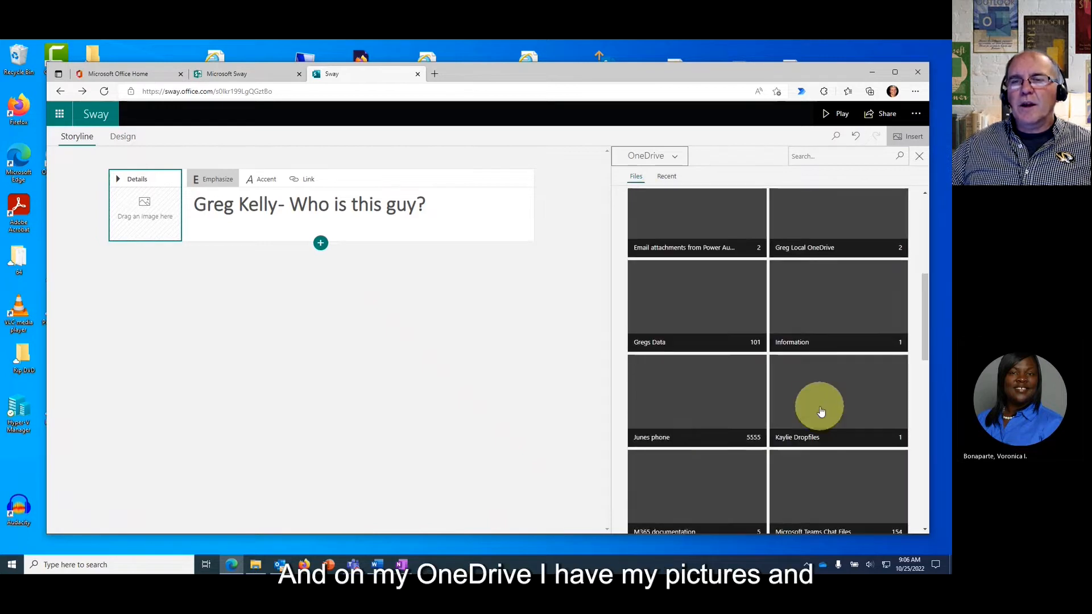
scroll(820, 410, down, 10)
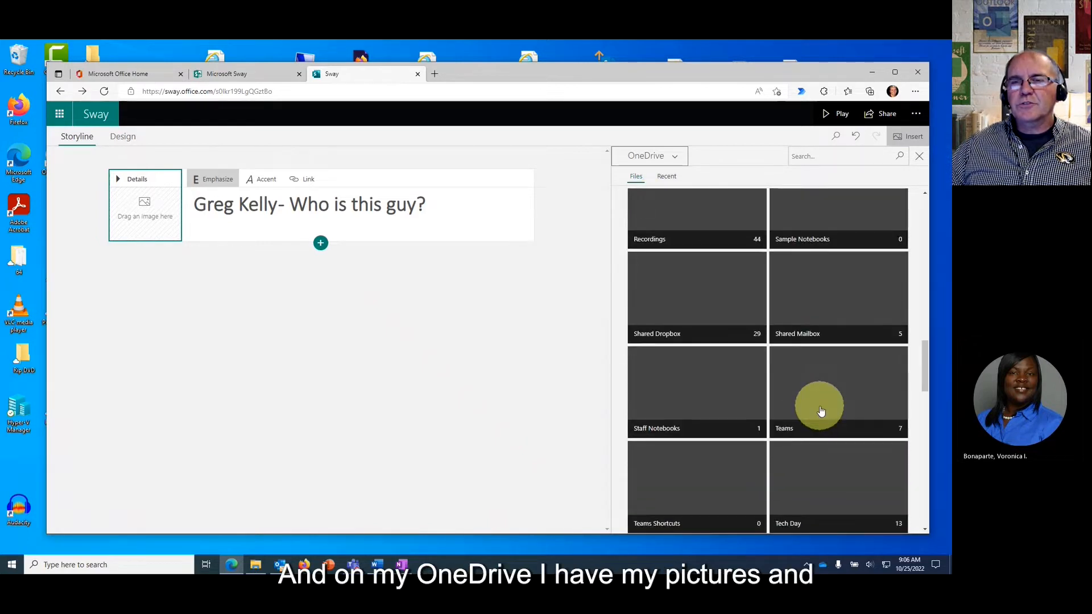
scroll(820, 410, down, 2)
click(828, 421)
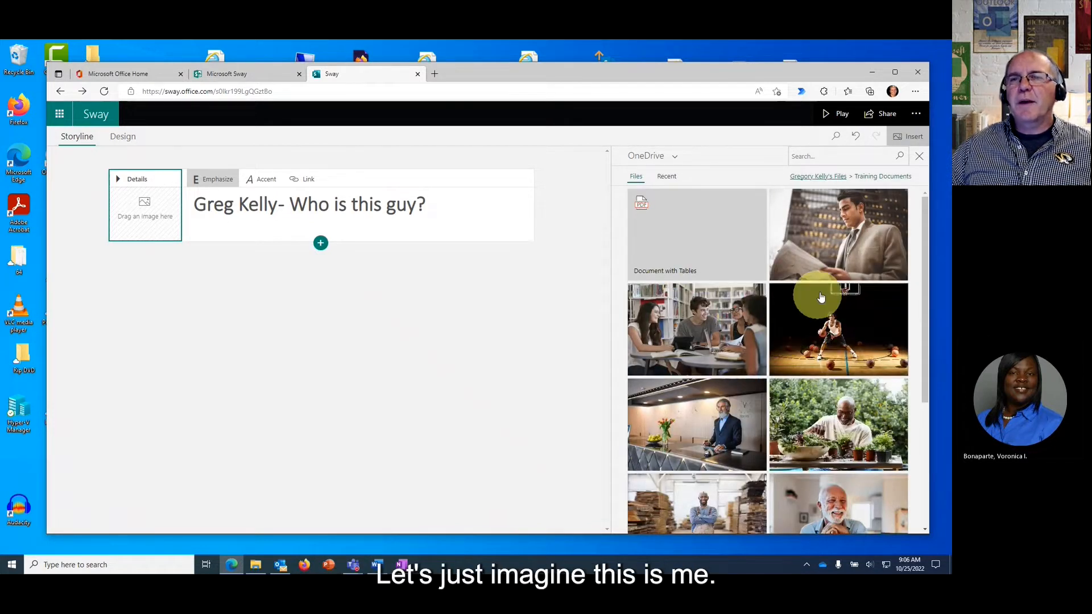
click(854, 244)
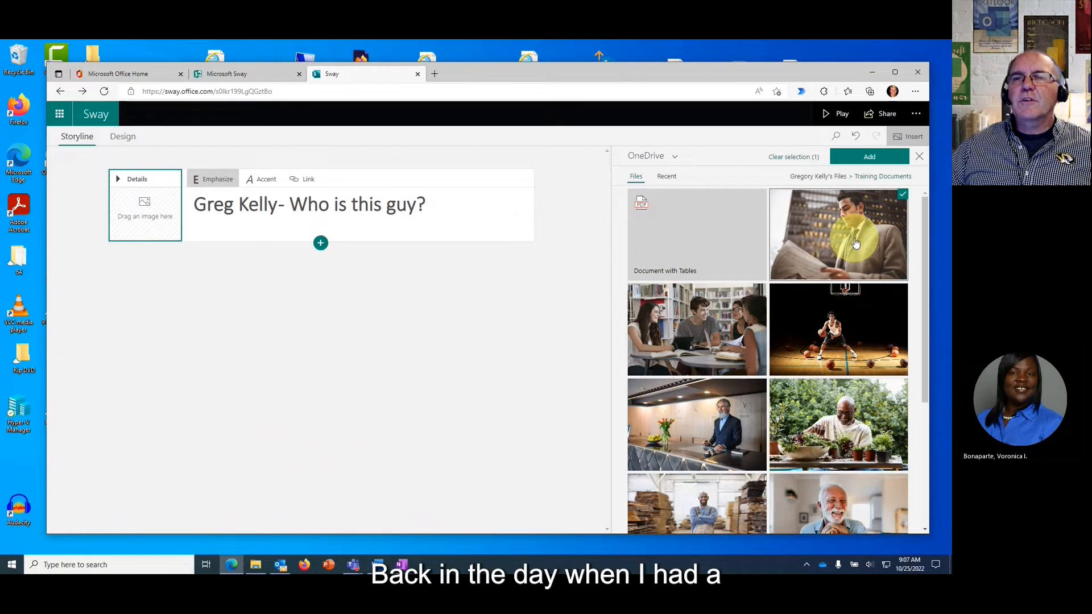
click(869, 158)
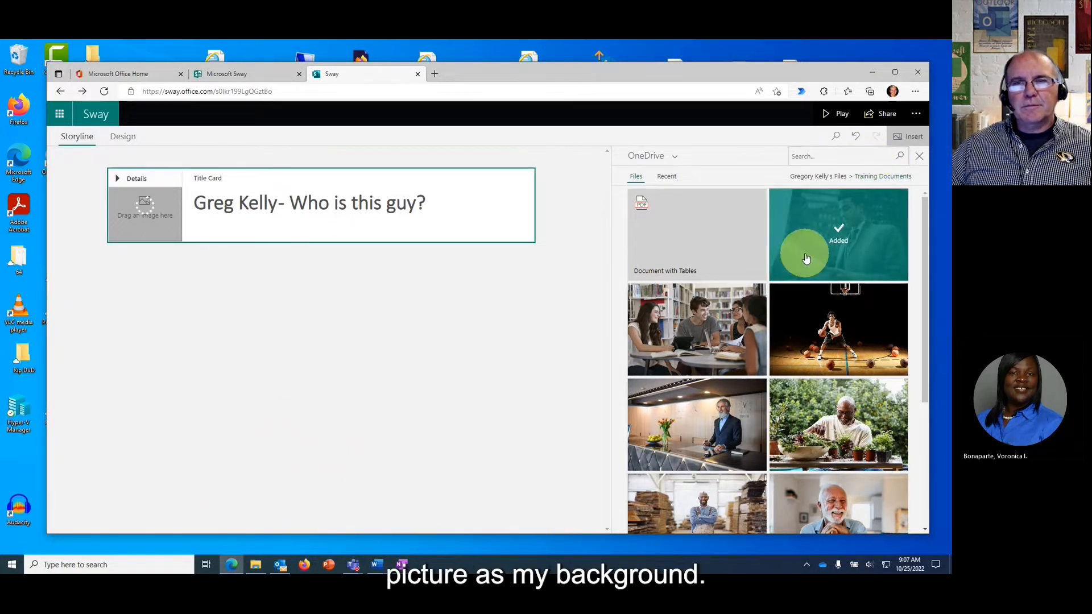
click(918, 159)
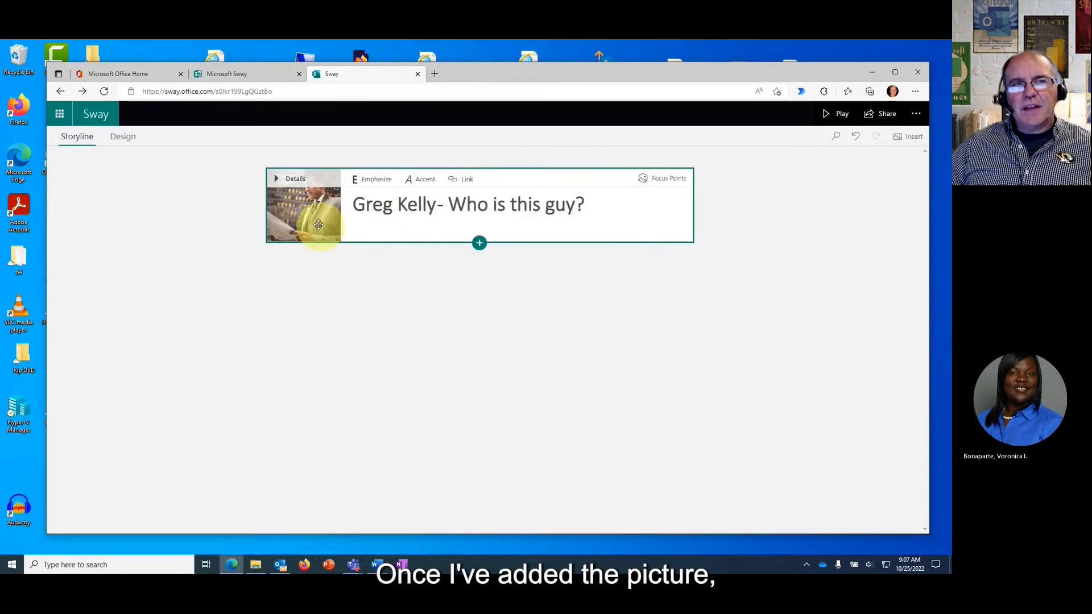
Mark focus points on the man's head and chest in the title background photo.
click(286, 180)
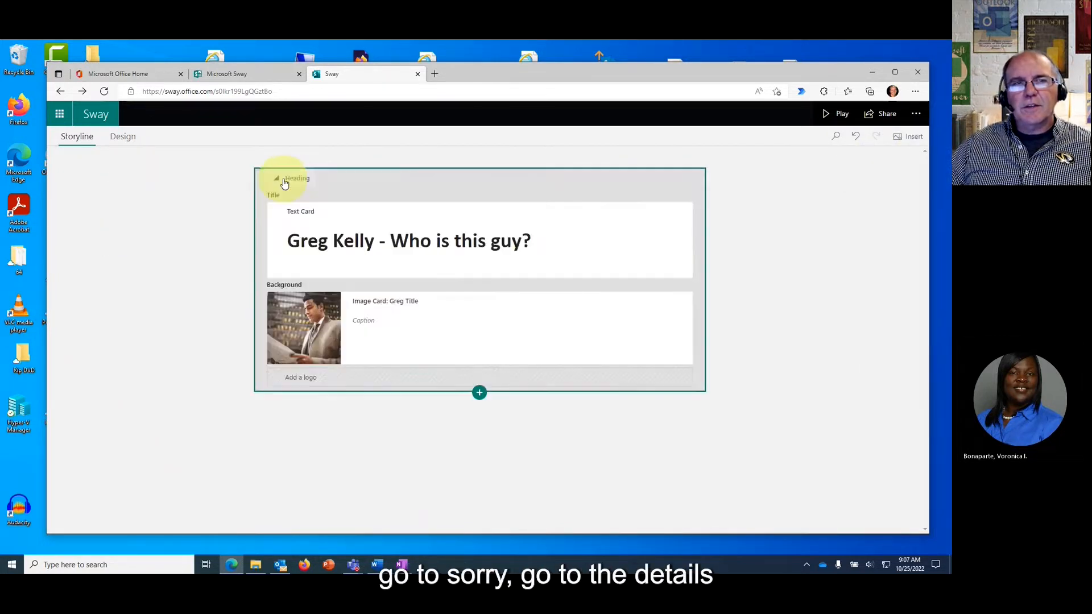
click(308, 323)
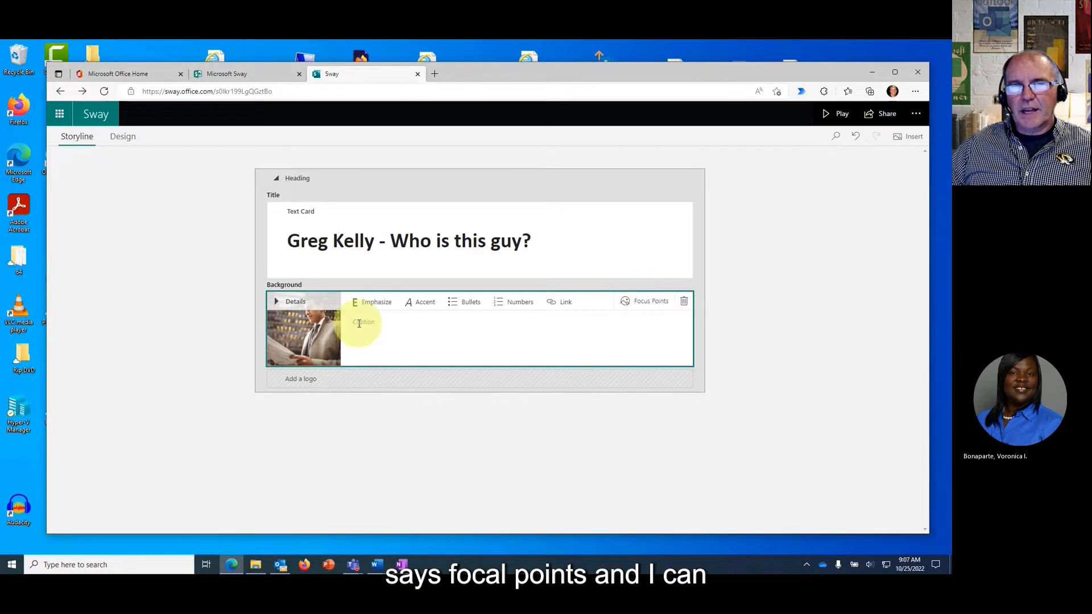
click(637, 306)
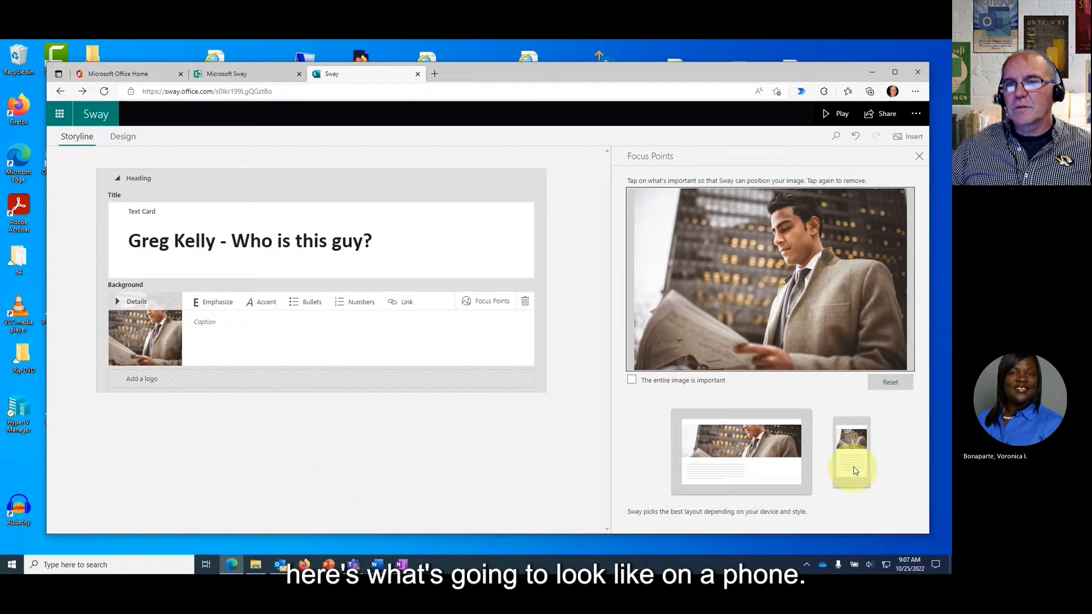
click(799, 205)
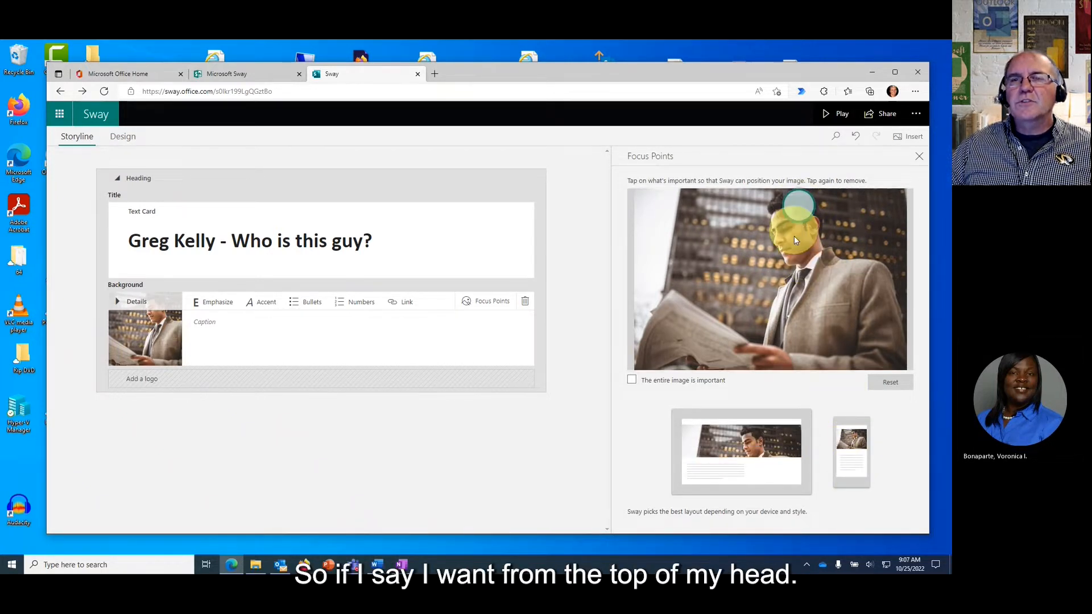
click(792, 297)
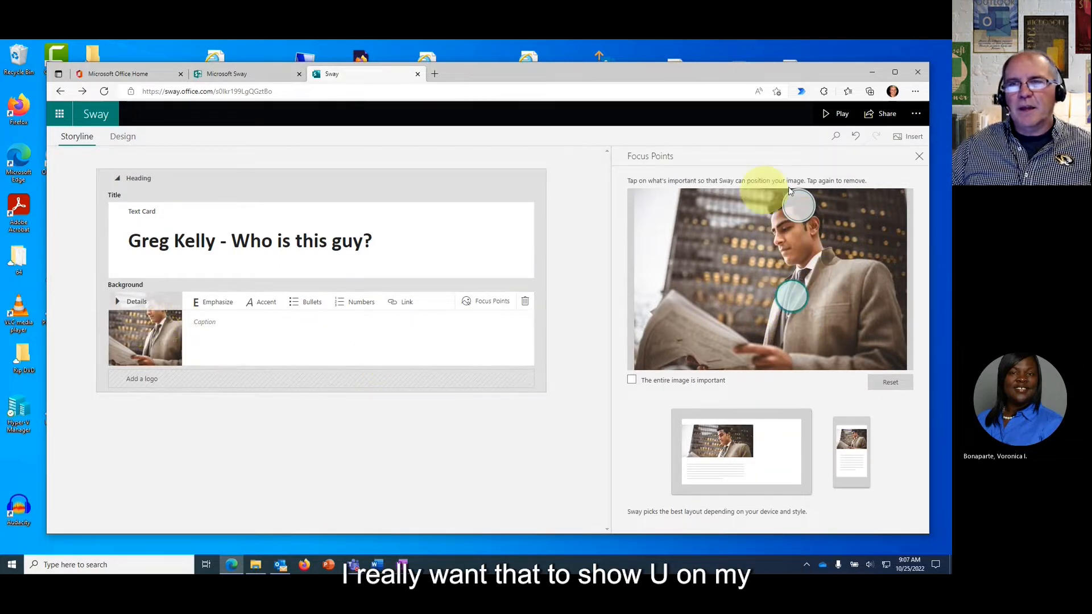
click(919, 155)
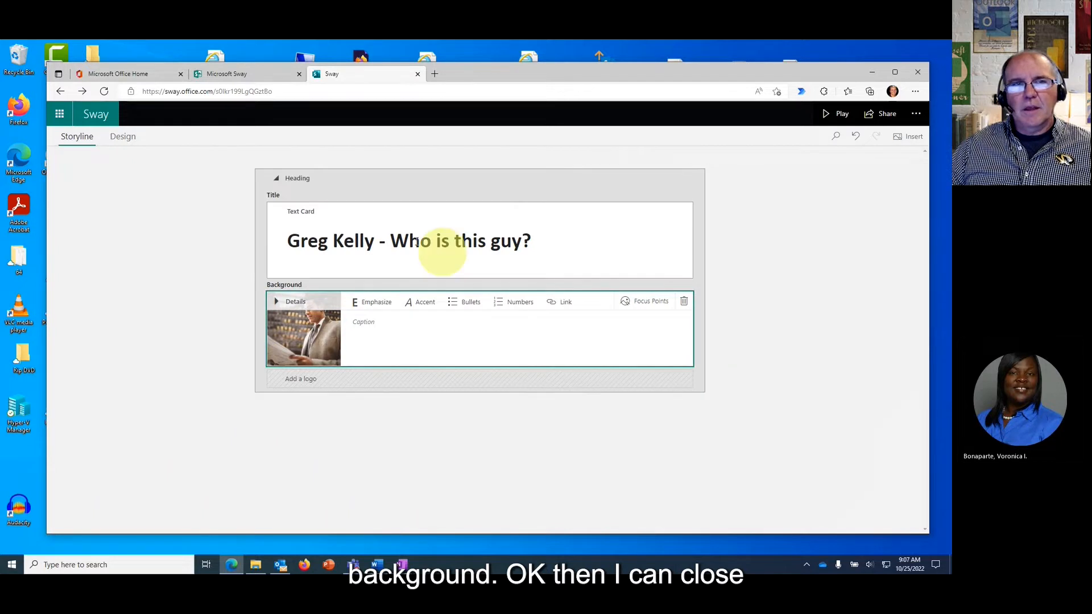
click(277, 181)
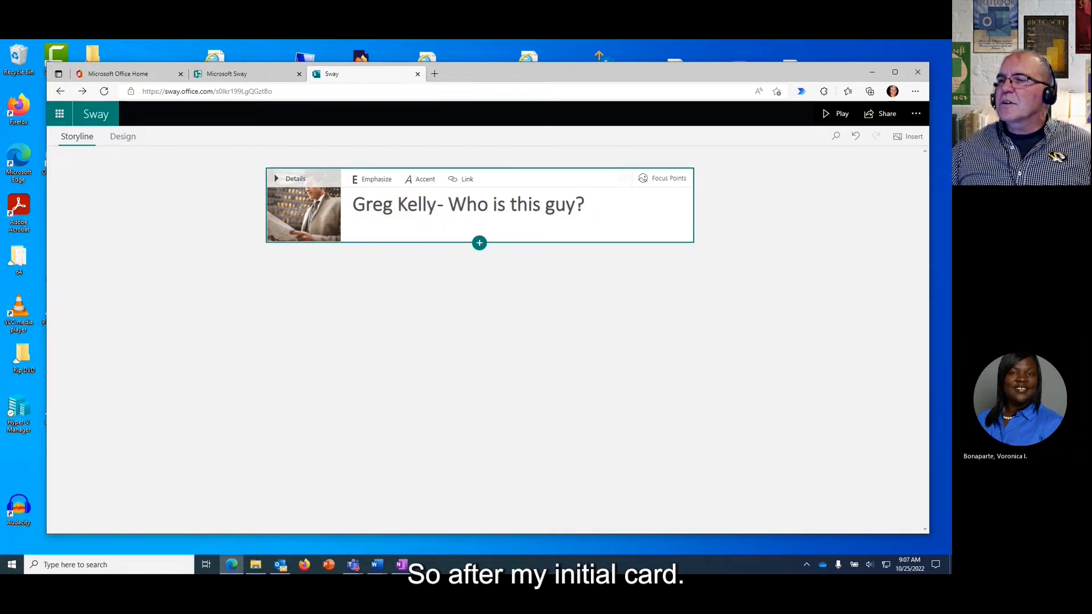
Insert a Text card below the title after browsing the Text, Media and Group options.
click(479, 246)
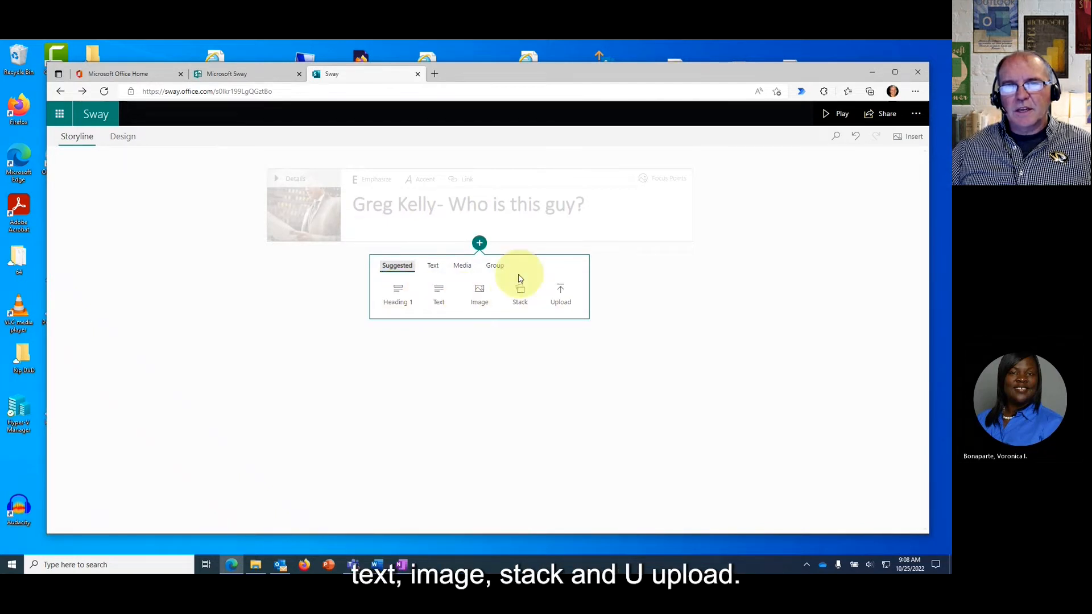
click(432, 267)
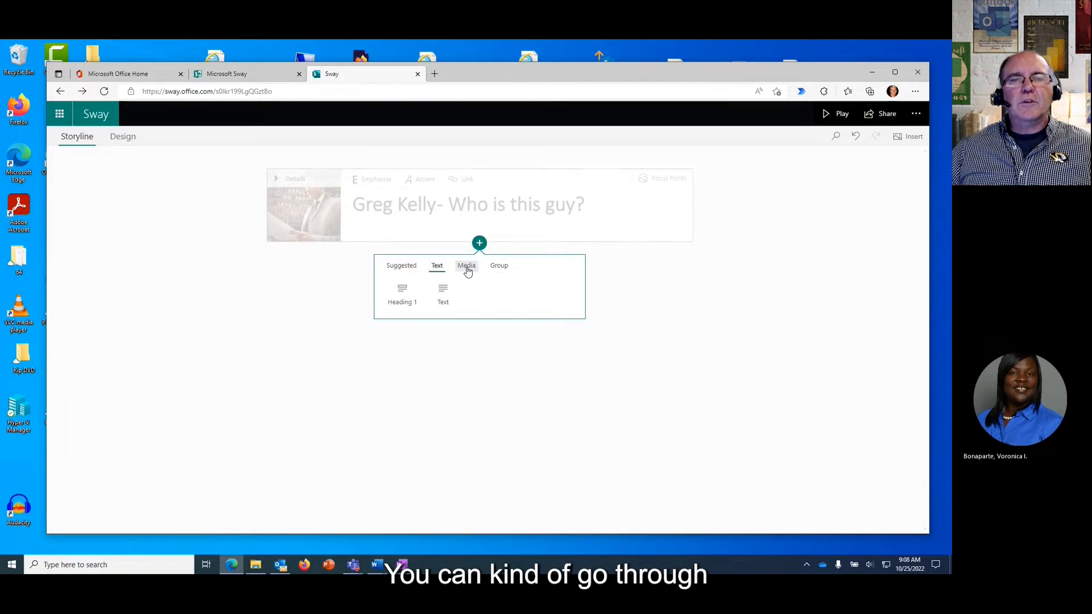
click(462, 267)
click(494, 266)
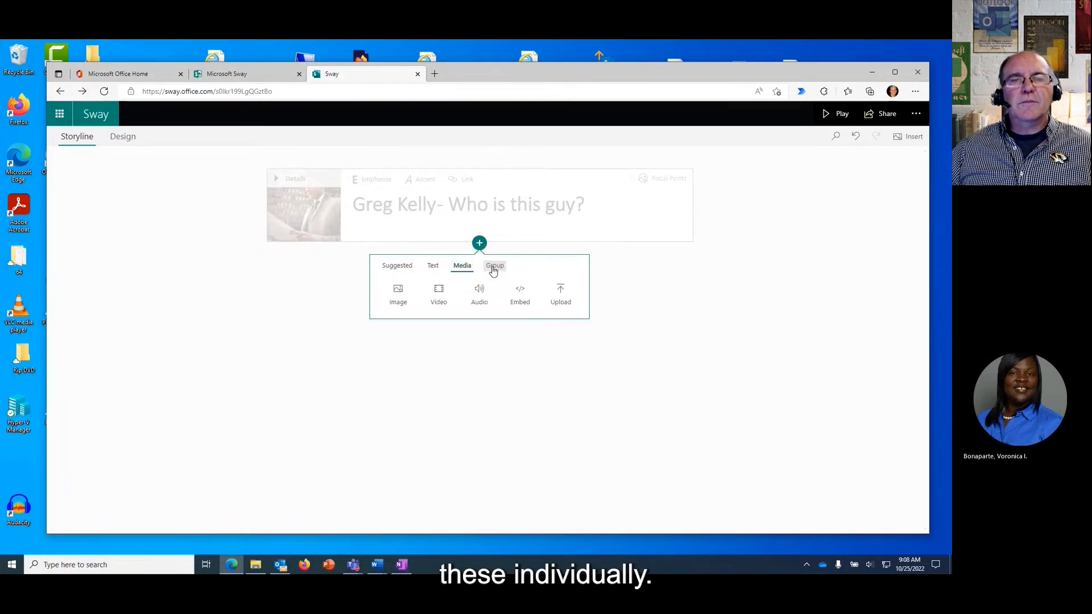
click(395, 267)
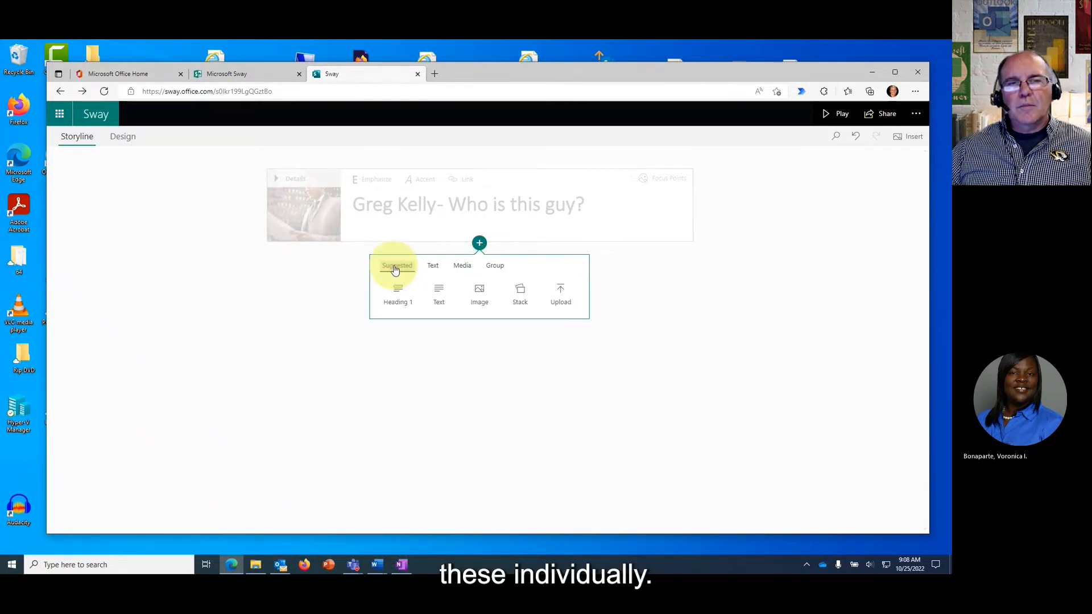
click(438, 292)
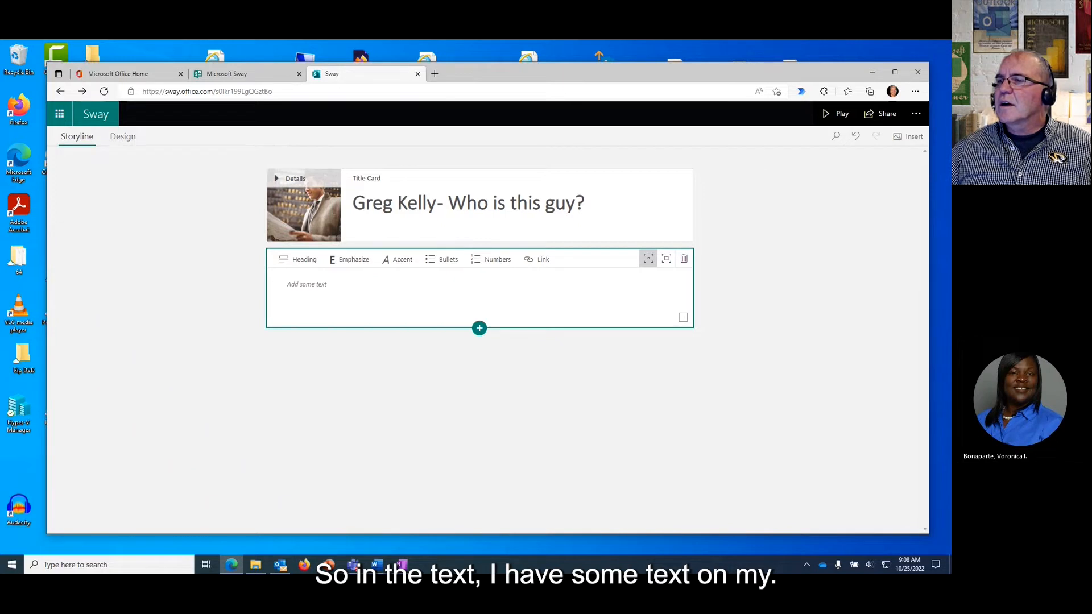
Paste the Cape Cod birthplace paragraph from Word into the text card with Moderate emphasis.
key(alt+Tab)
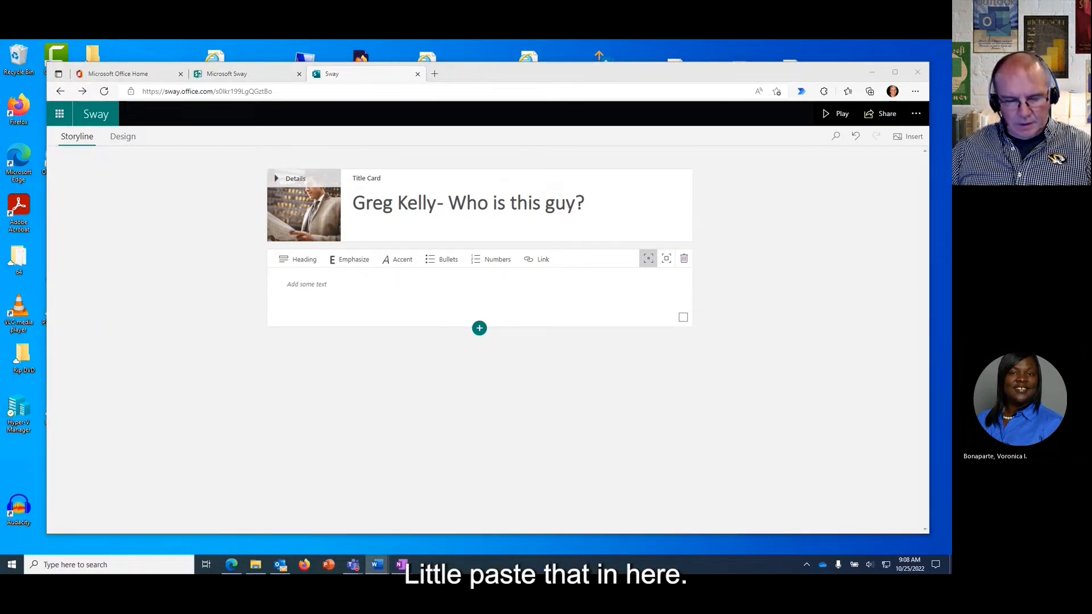
click(412, 334)
click(361, 293)
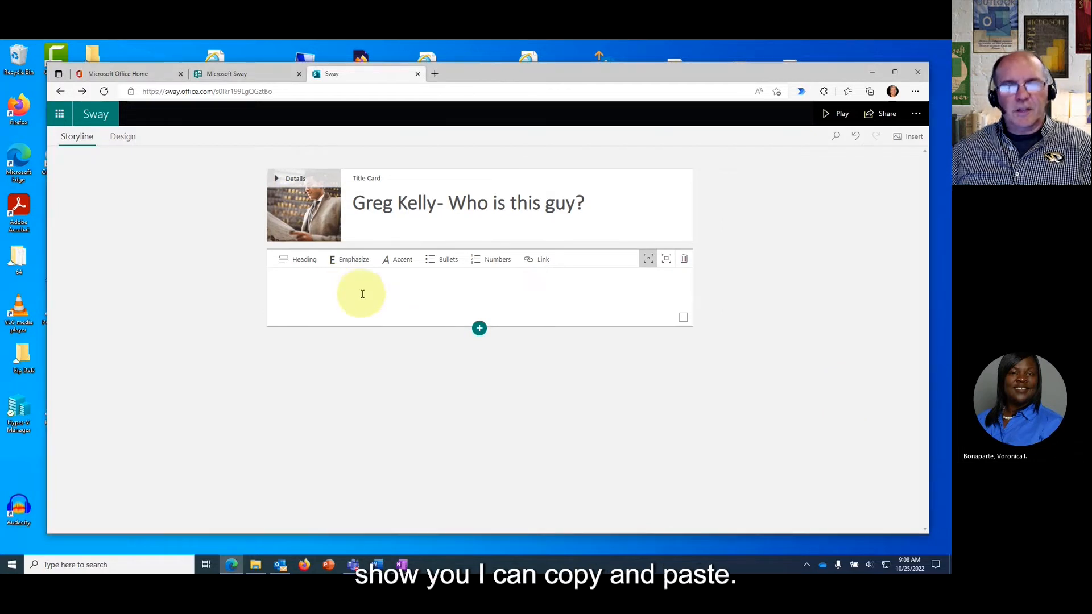
text(I was born in Cape Cod, Massachusetts at Otis Airforce Base.  I've lived in Florida and other southern states before moving to Missouri.))
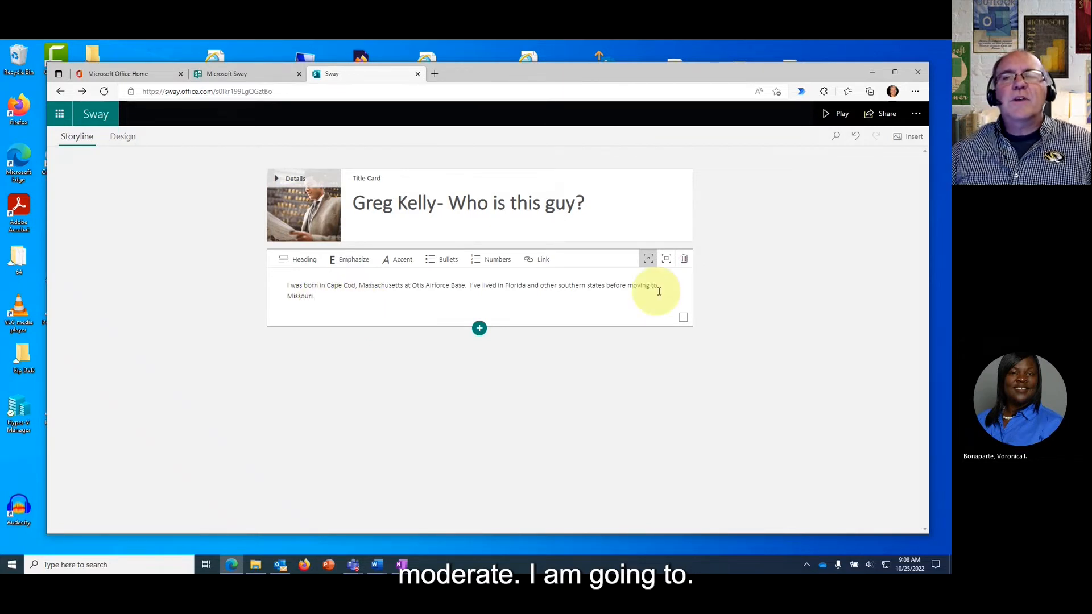
click(668, 262)
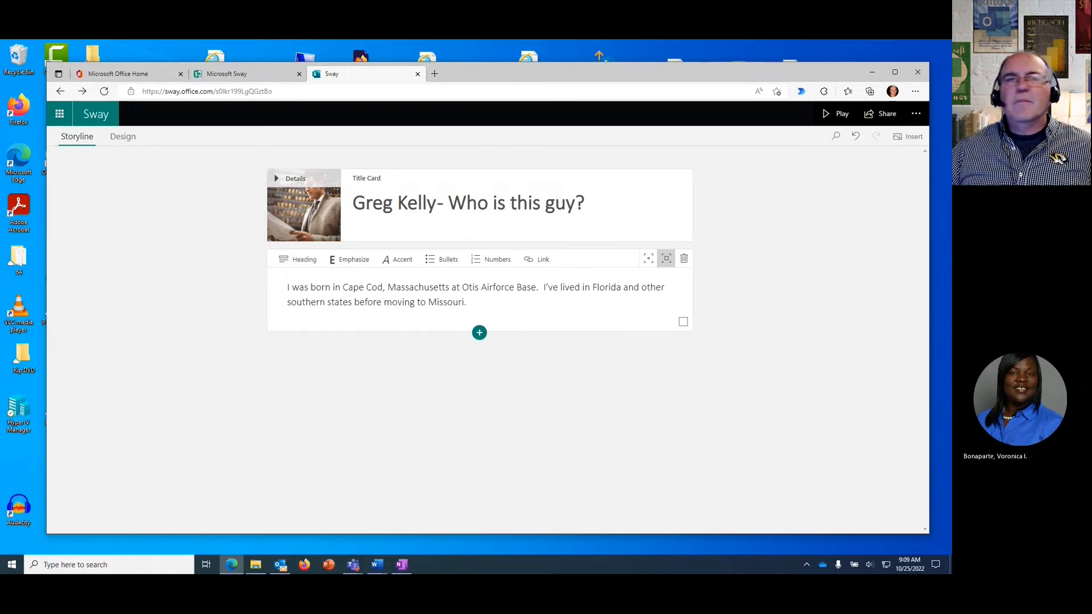
Add an image card with the pasted caption about hooping it up in his prime, bold, at moderate emphasis.
click(479, 334)
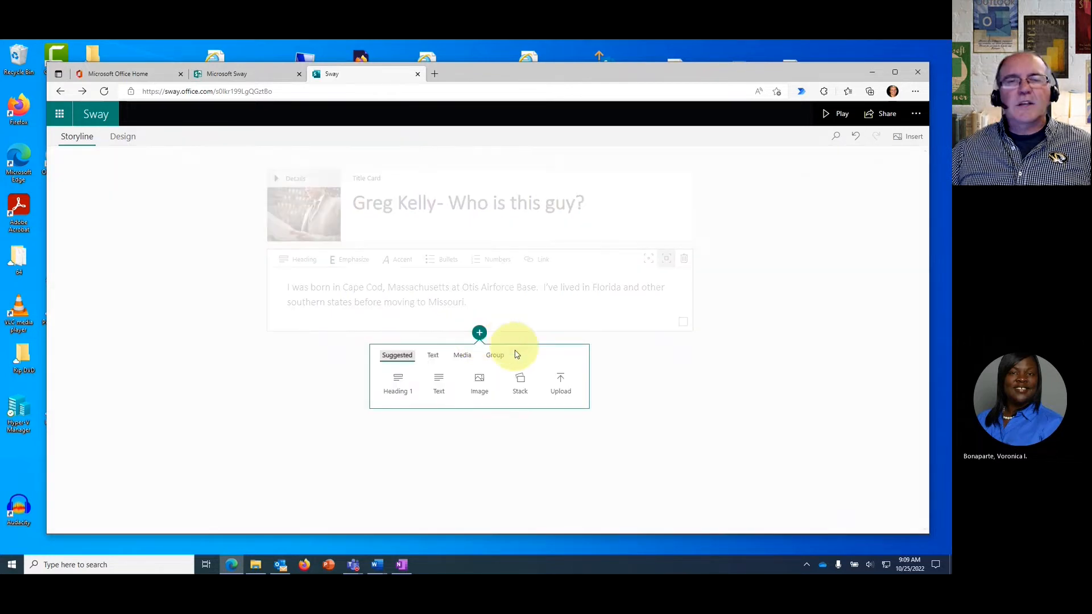
click(479, 384)
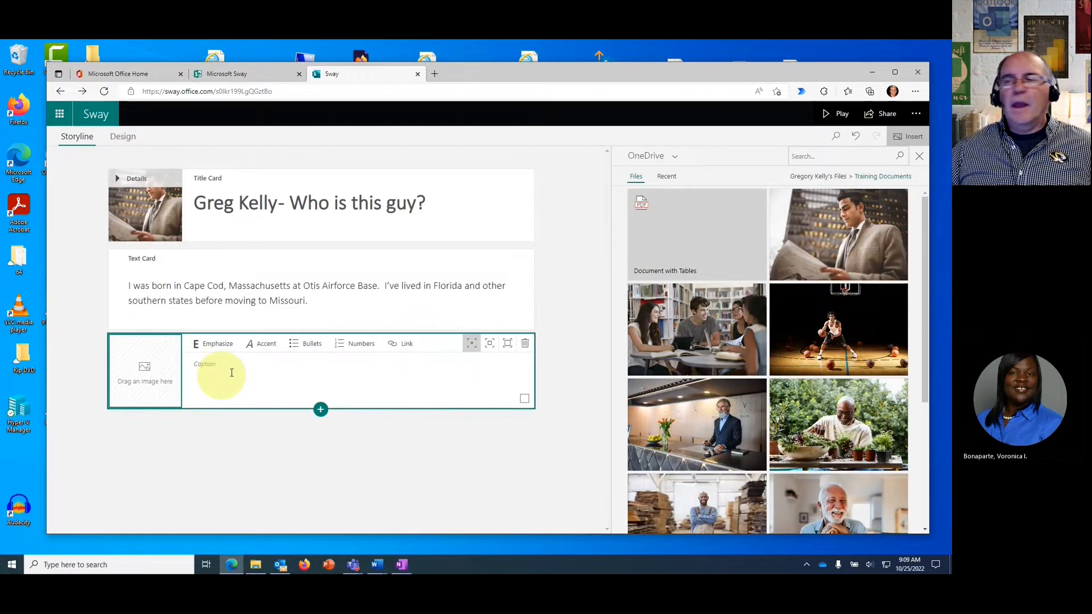
key(alt+Tab)
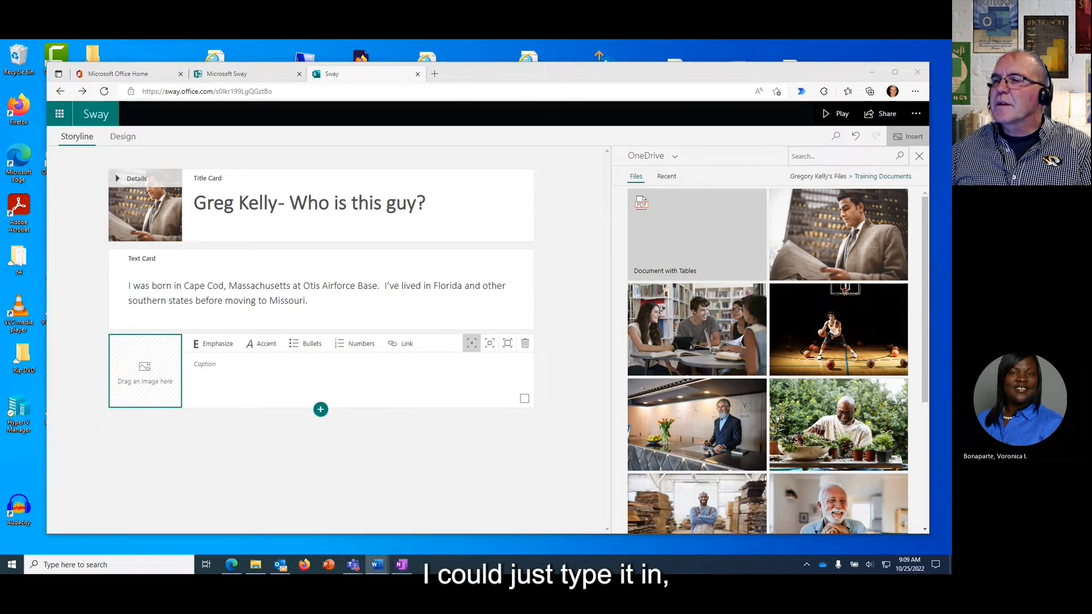
click(218, 366)
text(Greg hoop'n it up in his prime)
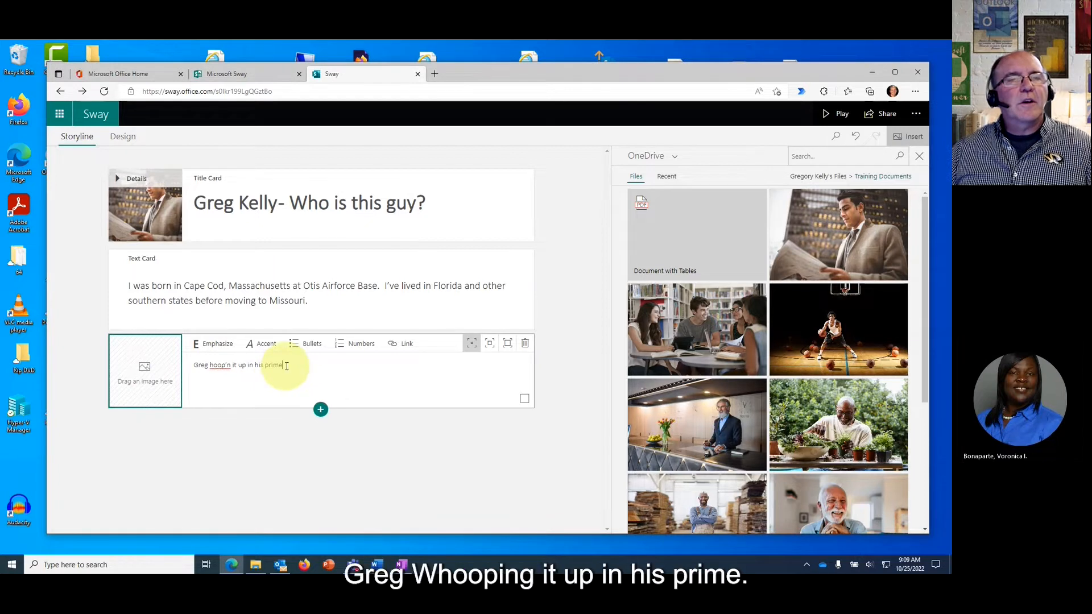
drag(282, 366, 202, 371)
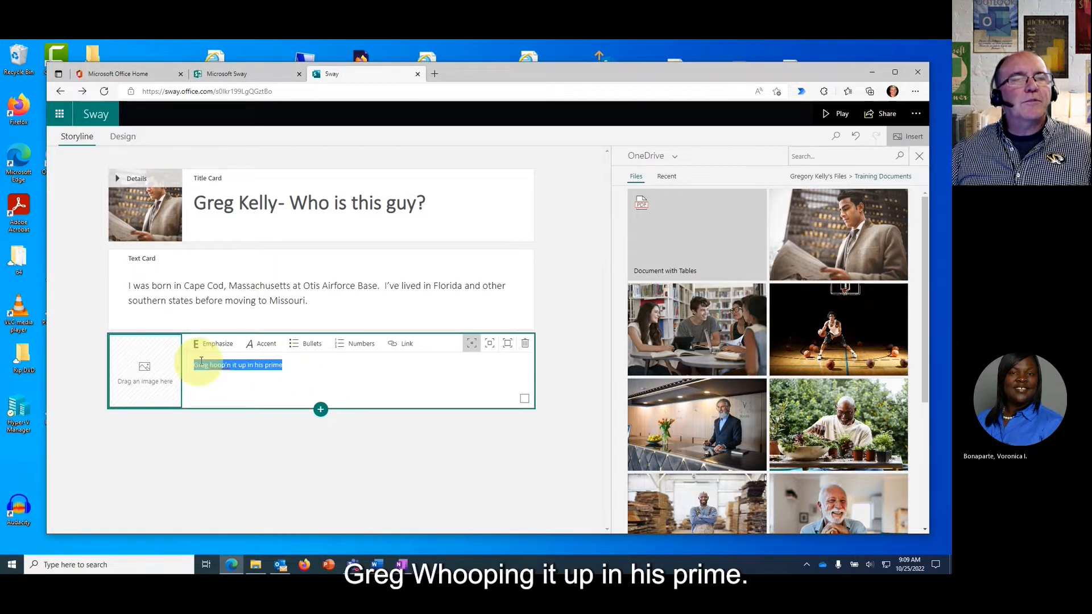
click(213, 344)
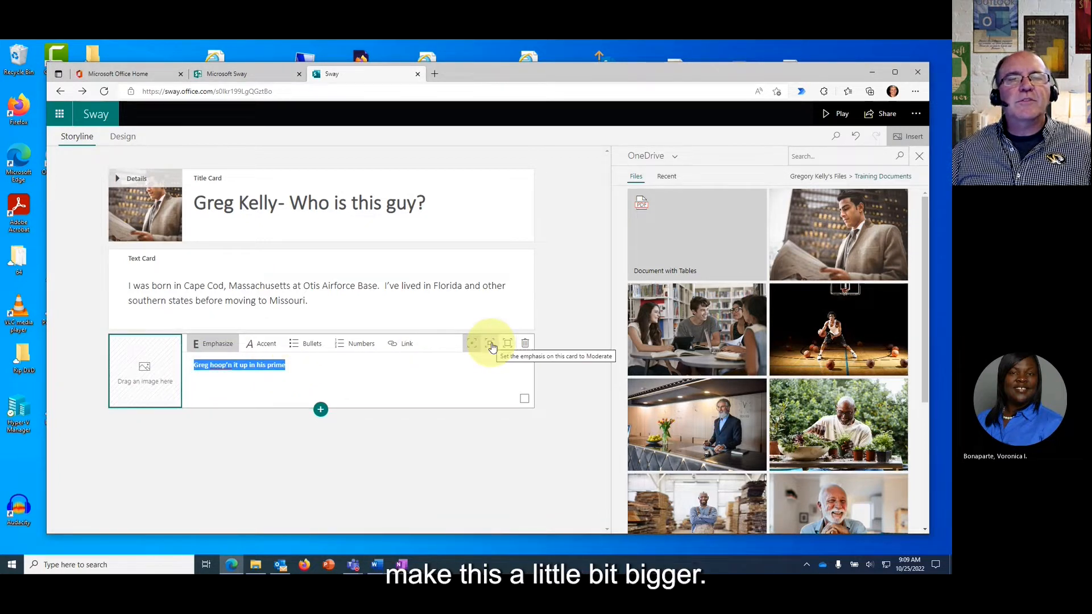
click(446, 366)
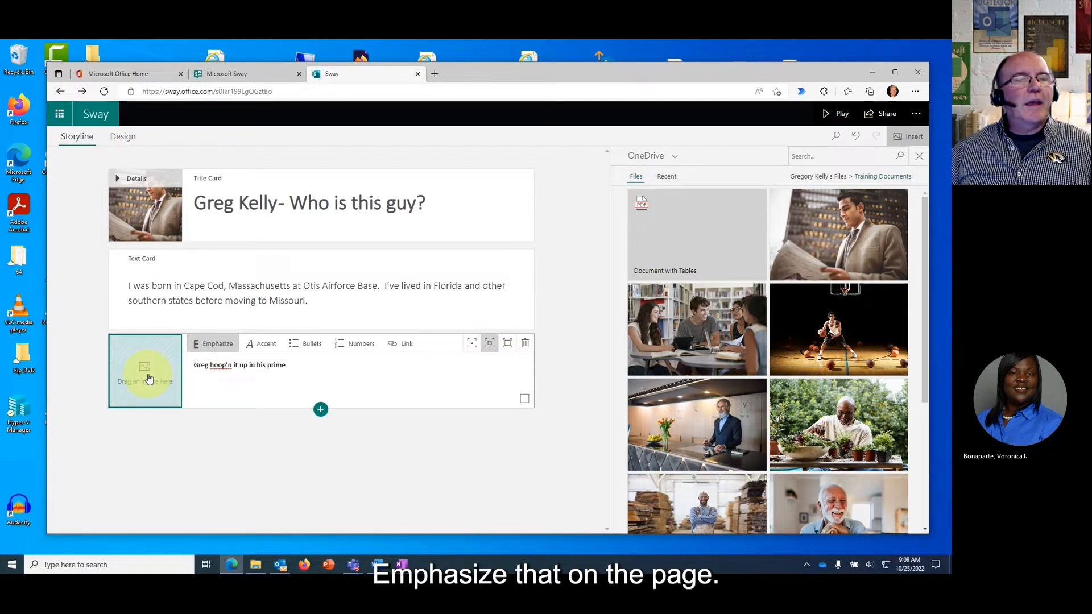
Drop the OneDrive basketball photo into the card, recentre the player, and close the pane.
drag(831, 337, 155, 374)
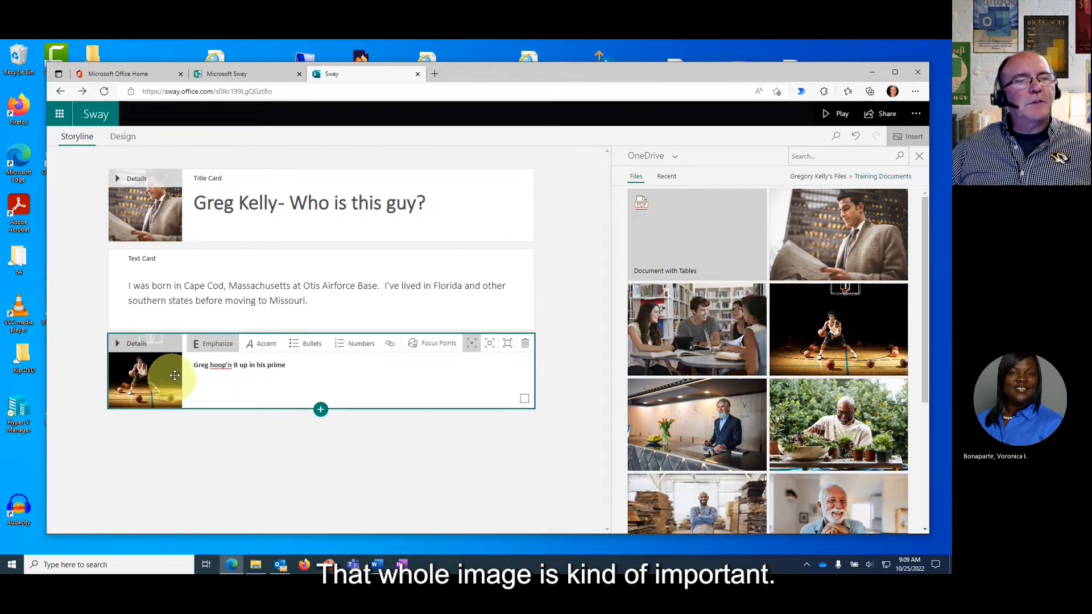
mouse_move(167, 388)
mouse_down()
mouse_move(139, 341)
mouse_move(138, 396)
mouse_move(155, 383)
mouse_up()
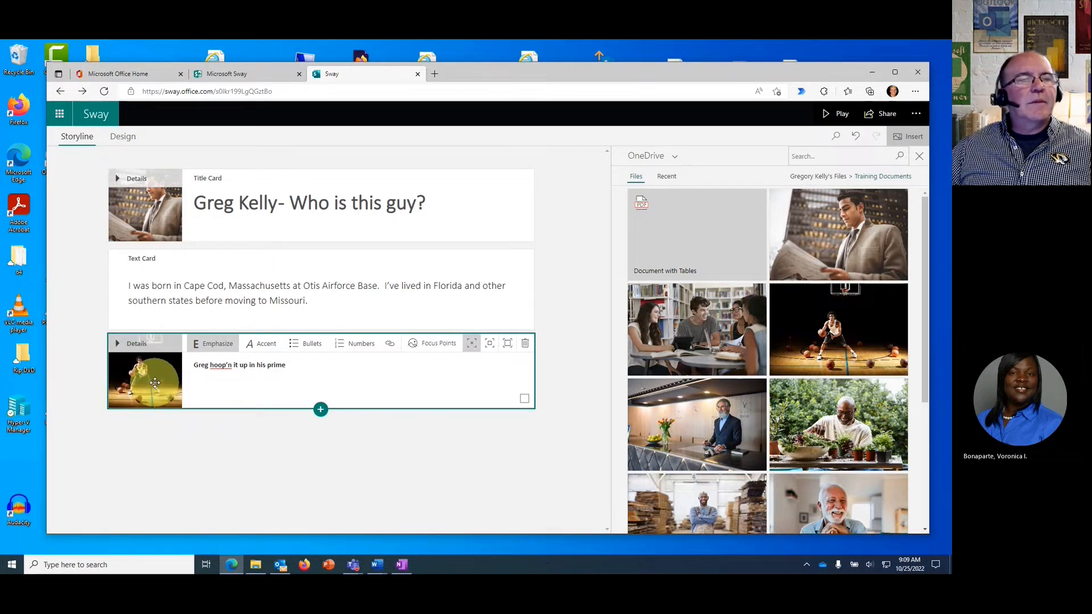
click(919, 157)
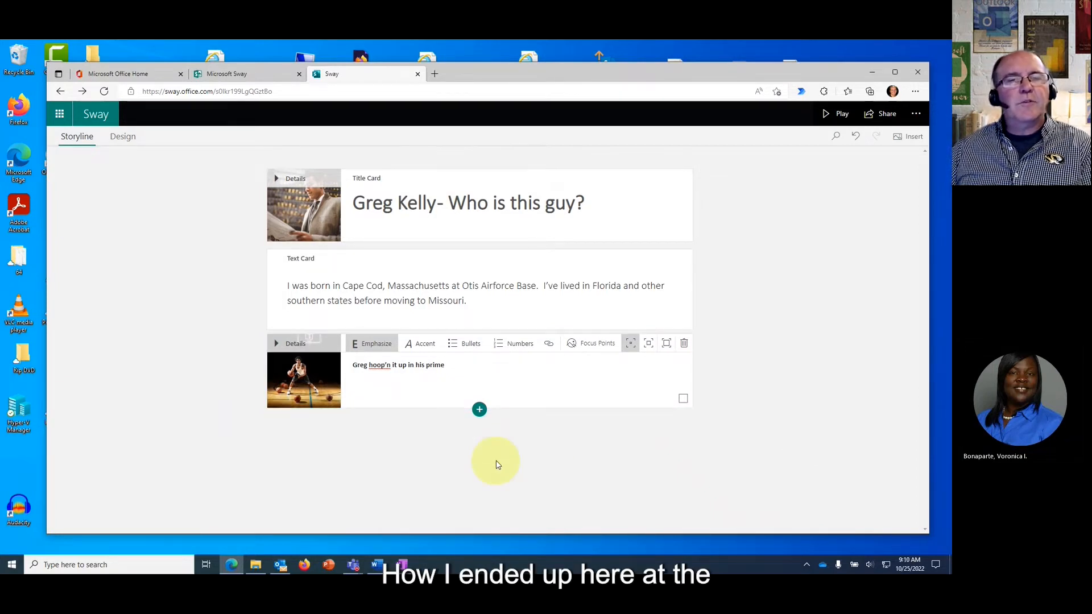
Add a Heading 1 card with the pasted text 'How I ended up being a M365 Consultant/Trainer for the University of Missouri'.
click(480, 409)
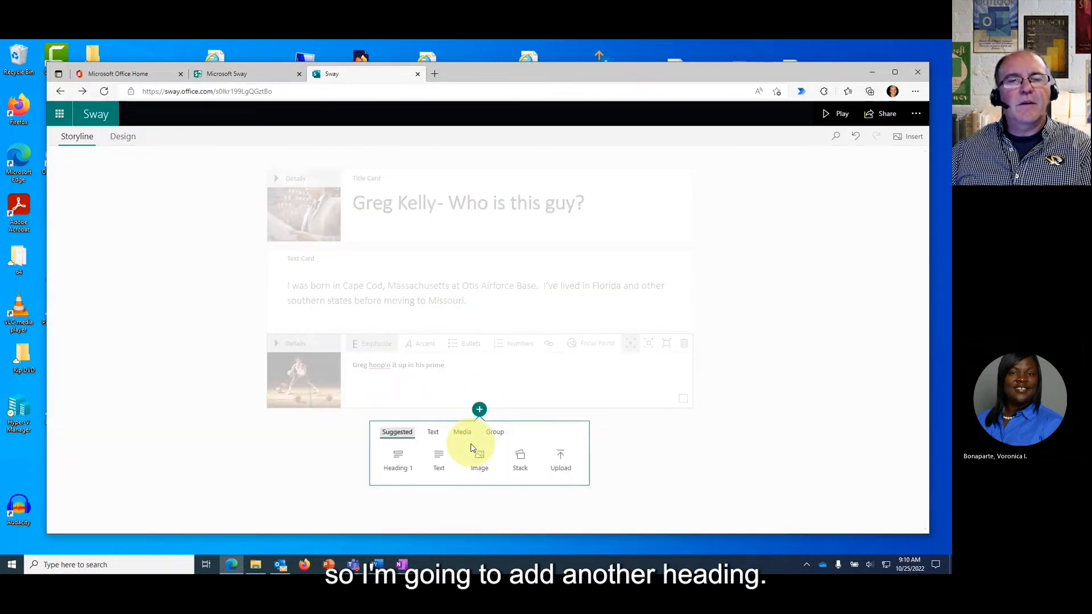
click(397, 464)
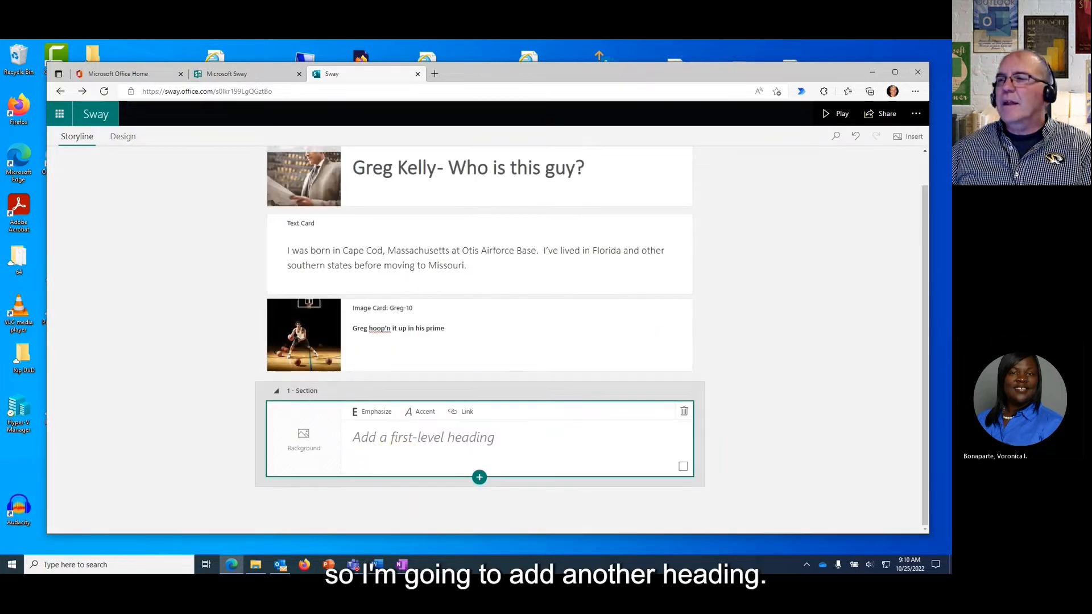
key(alt+Tab)
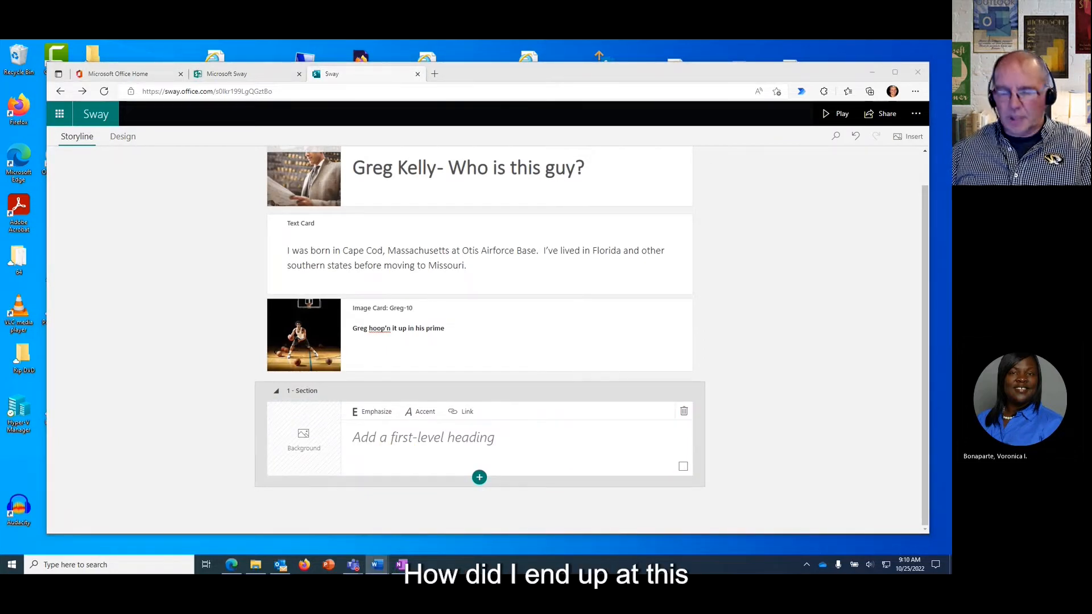
click(397, 442)
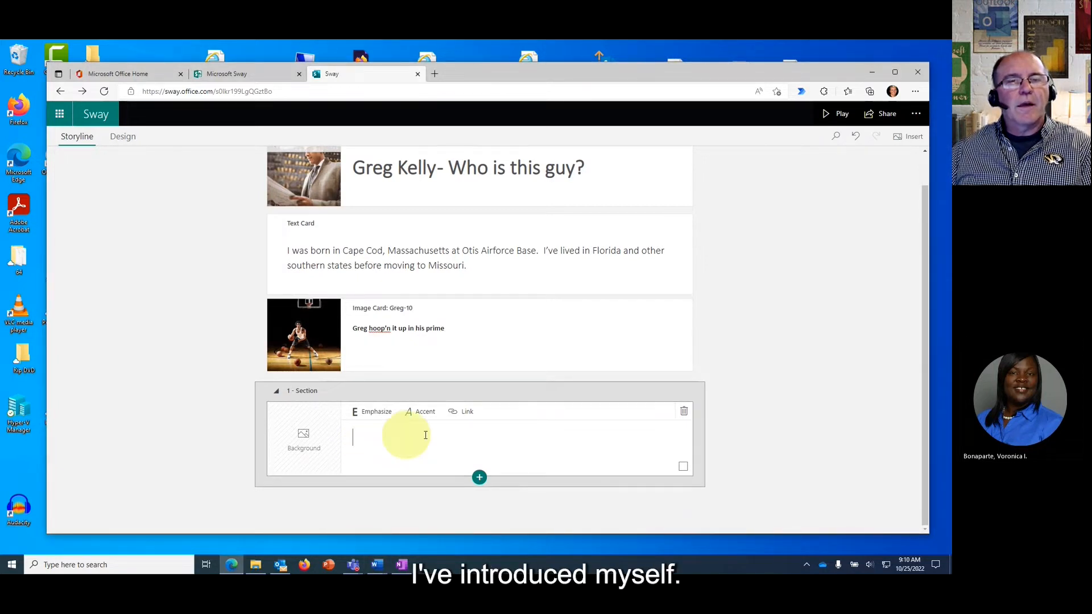
text(How I ended up being a M365 Consultant/Trainer for the University of Missouri)
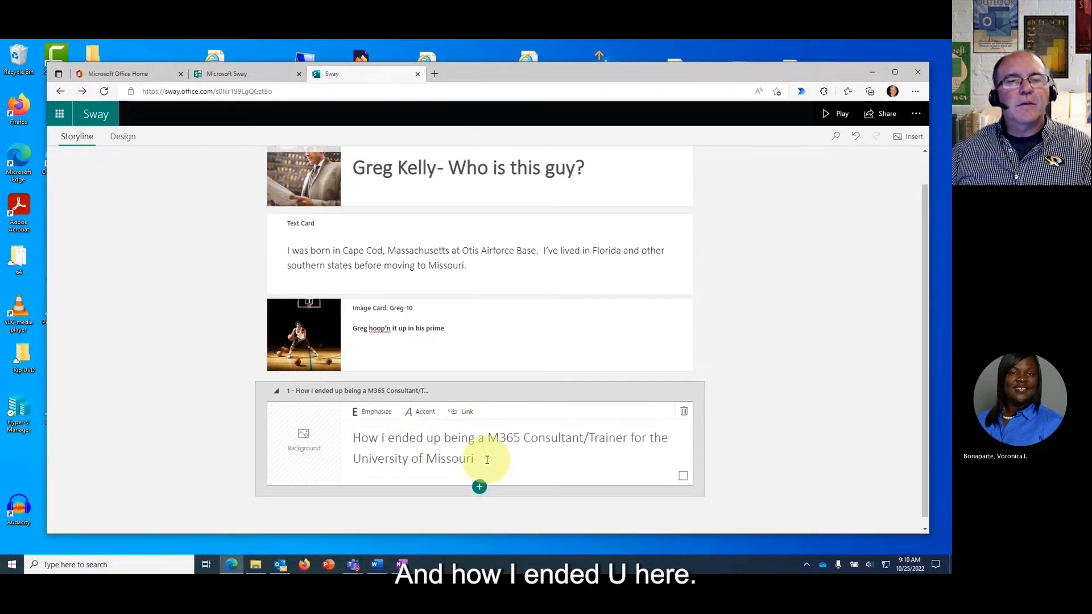
drag(486, 458, 353, 439)
click(370, 414)
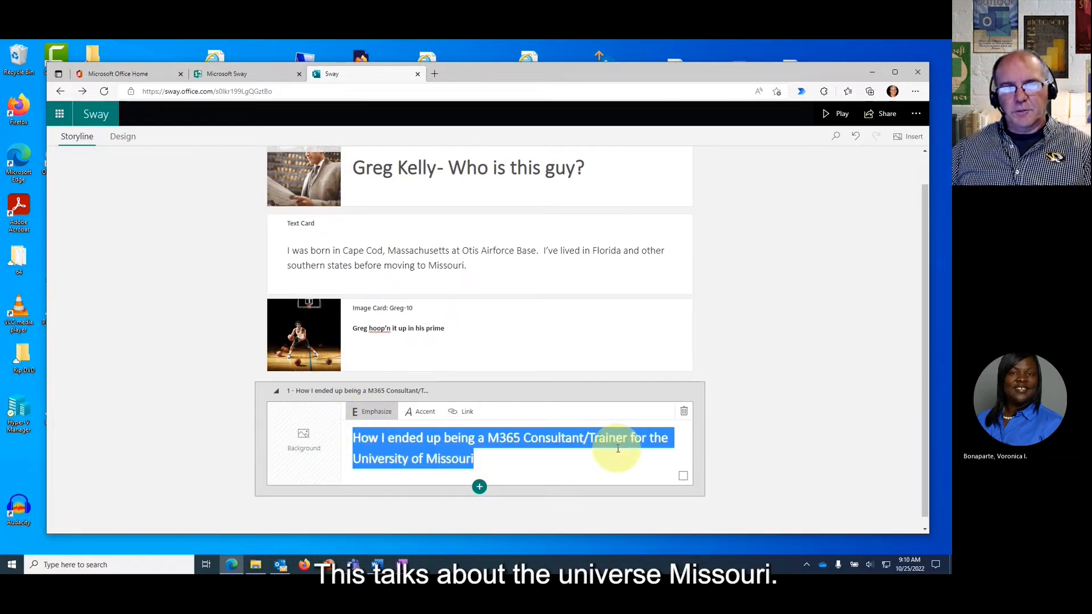
Search Suggested images for 'university of Missouri' and add the flowerbed campus photo as the heading's background.
click(302, 439)
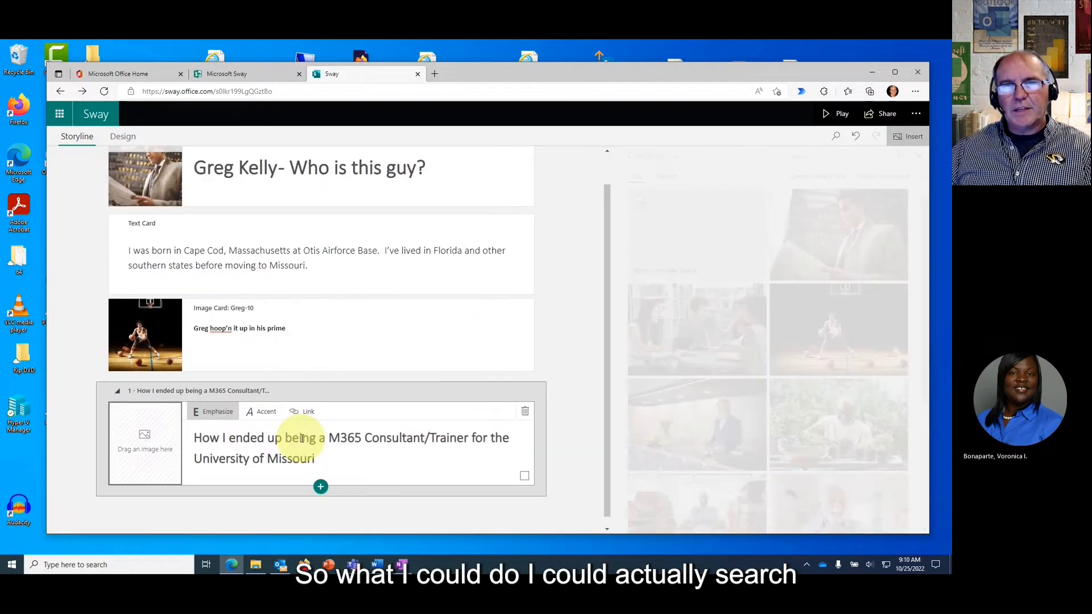
click(673, 157)
click(657, 177)
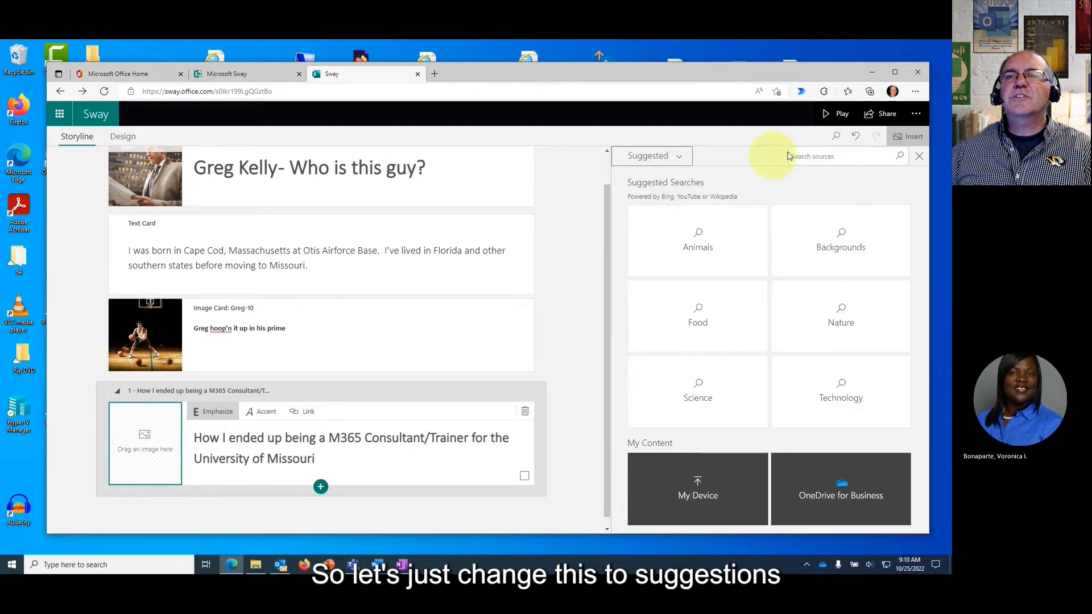
click(829, 154)
text(u)
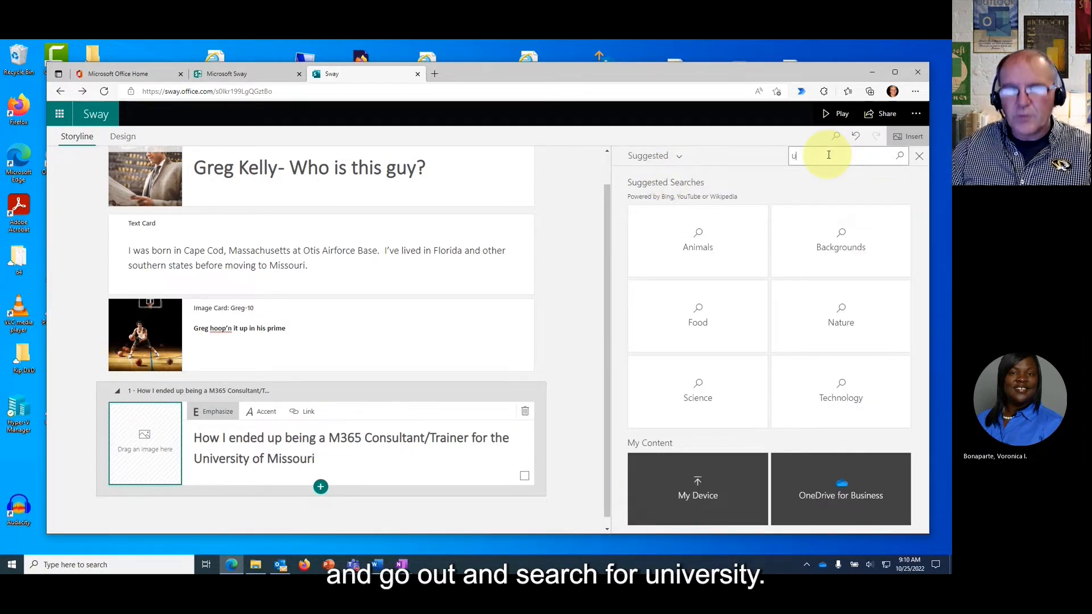
text(niversity of)
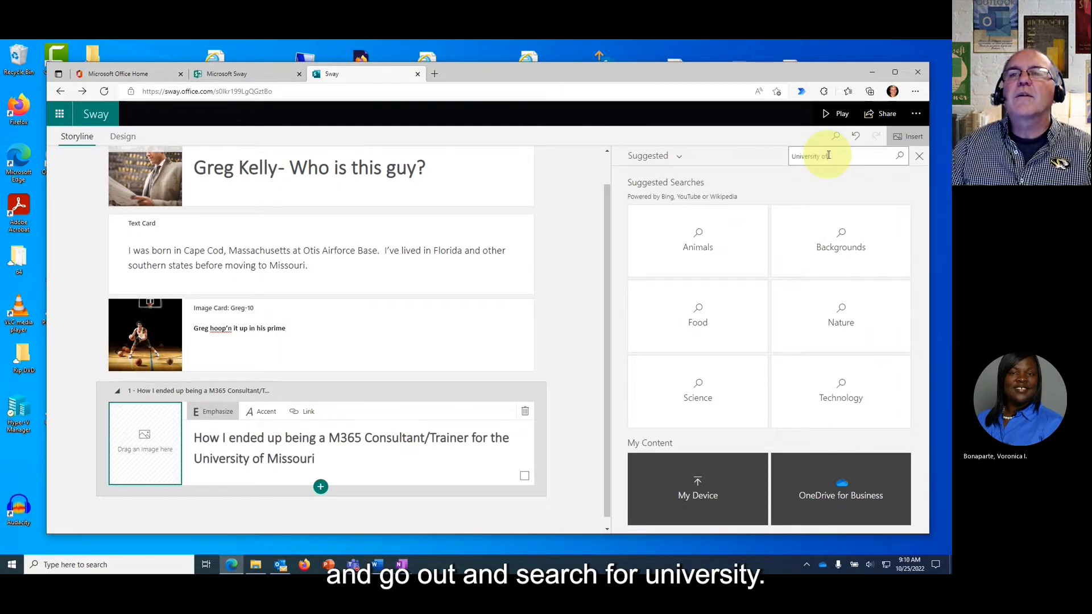
text( Missouri)
key(Return)
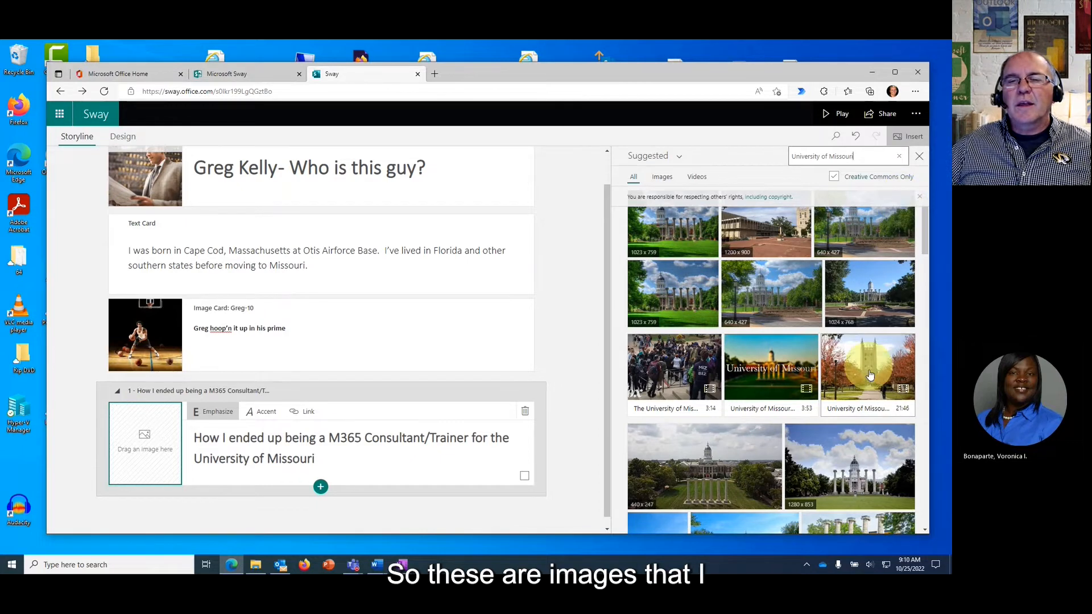
scroll(862, 410, down, 1)
scroll(861, 410, down, 1)
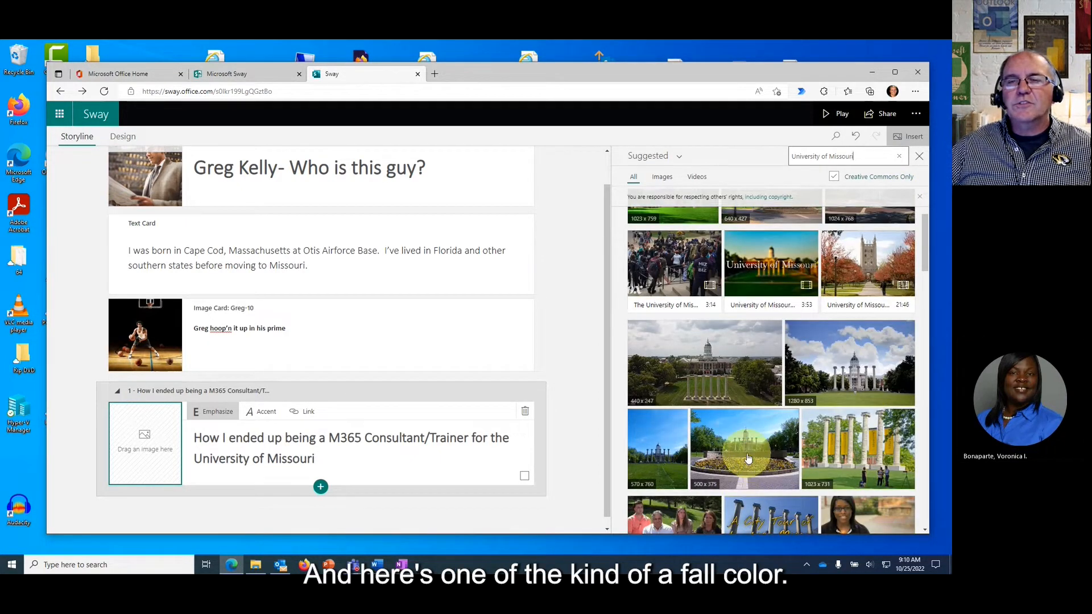
click(741, 481)
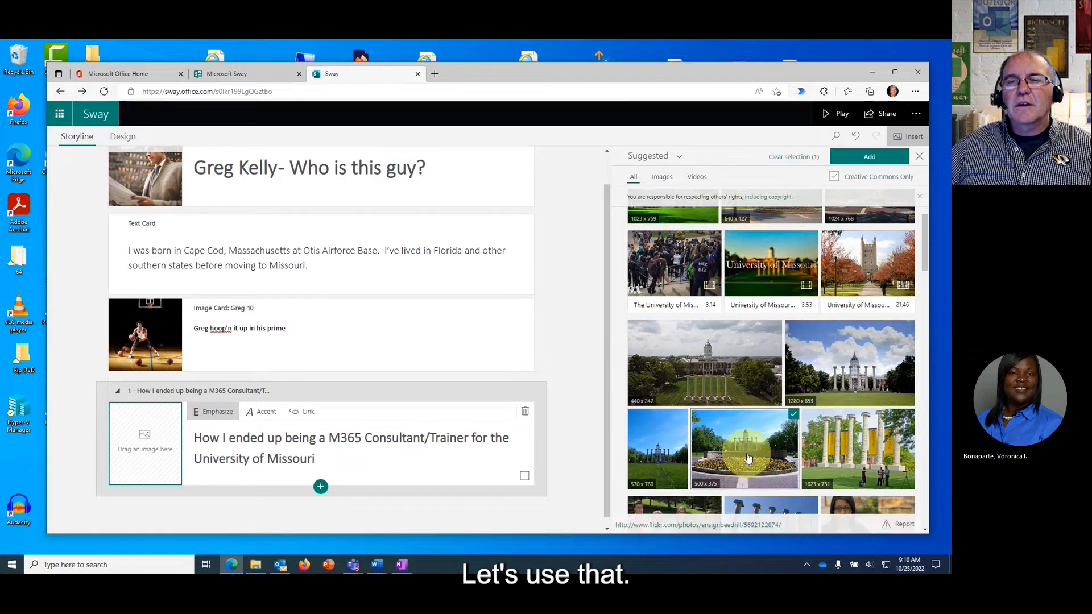
click(869, 159)
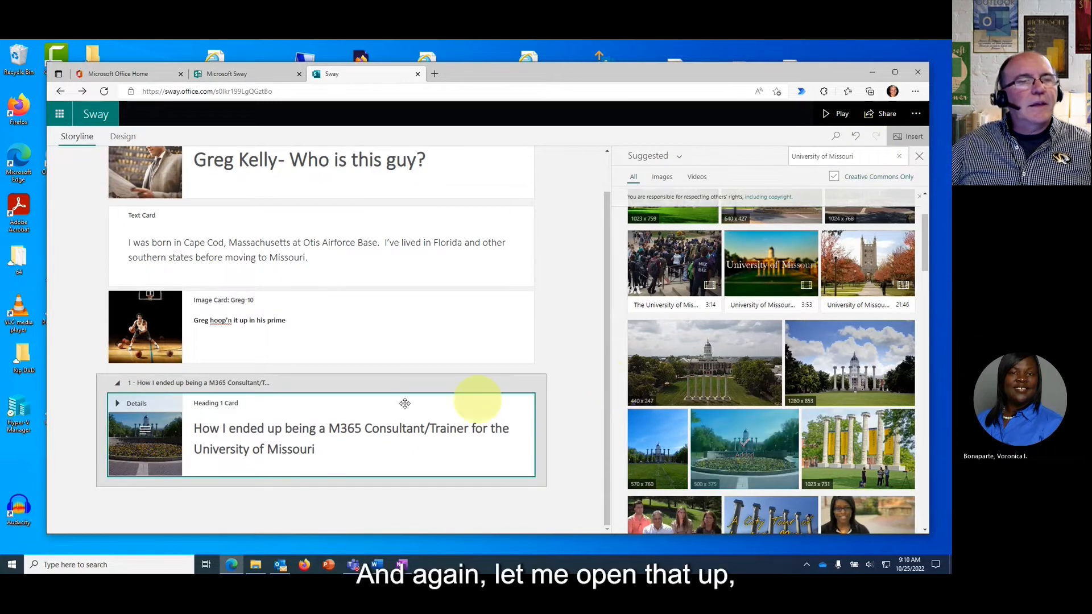
Close the image search, then check and uncheck 'The entire image is important' on the flowerbed photo.
click(913, 159)
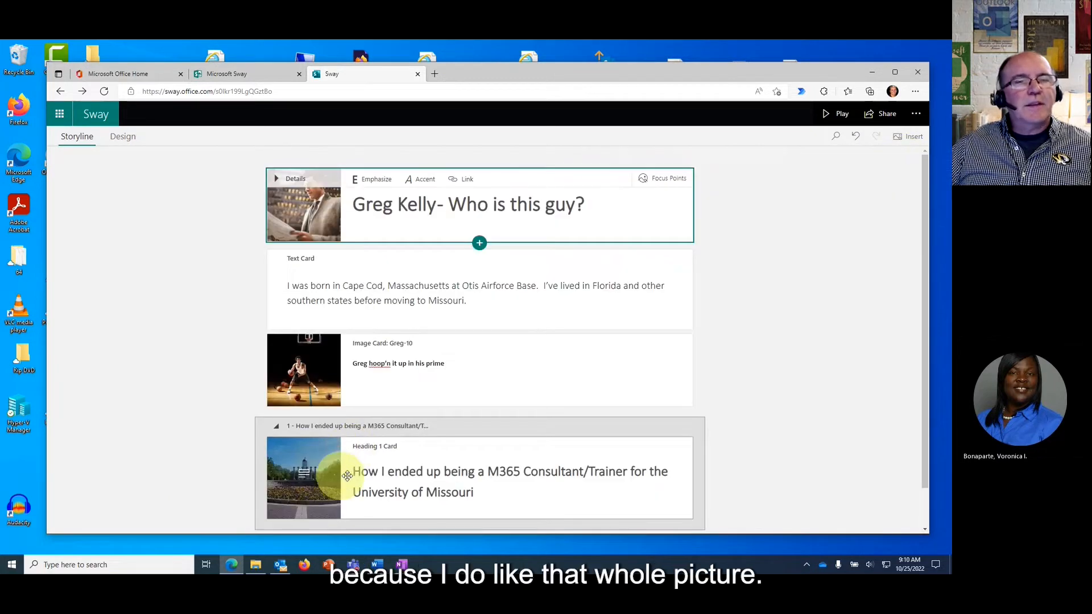
click(308, 489)
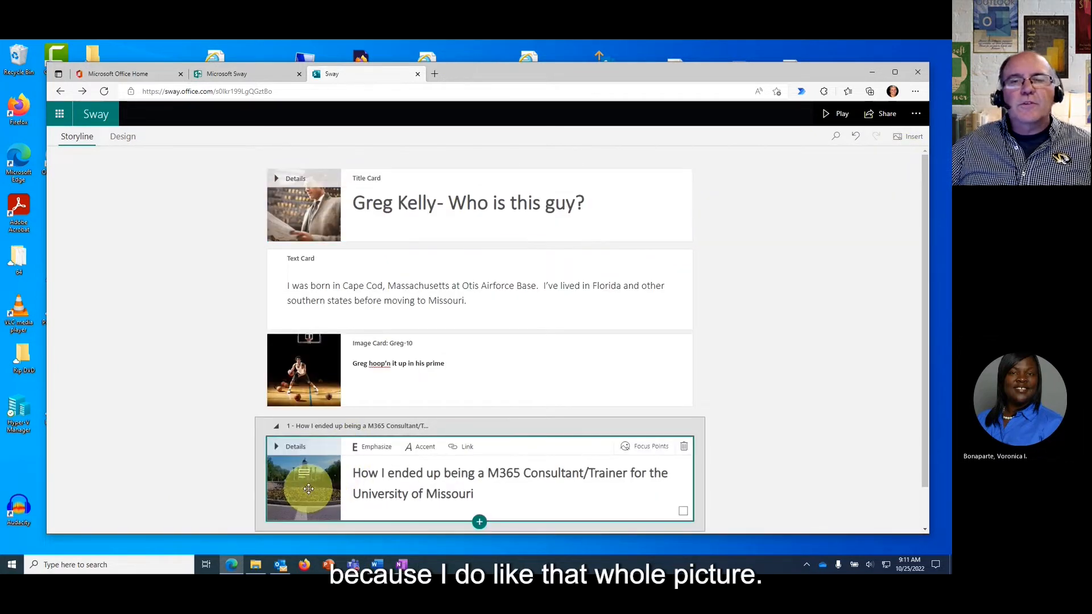
click(638, 448)
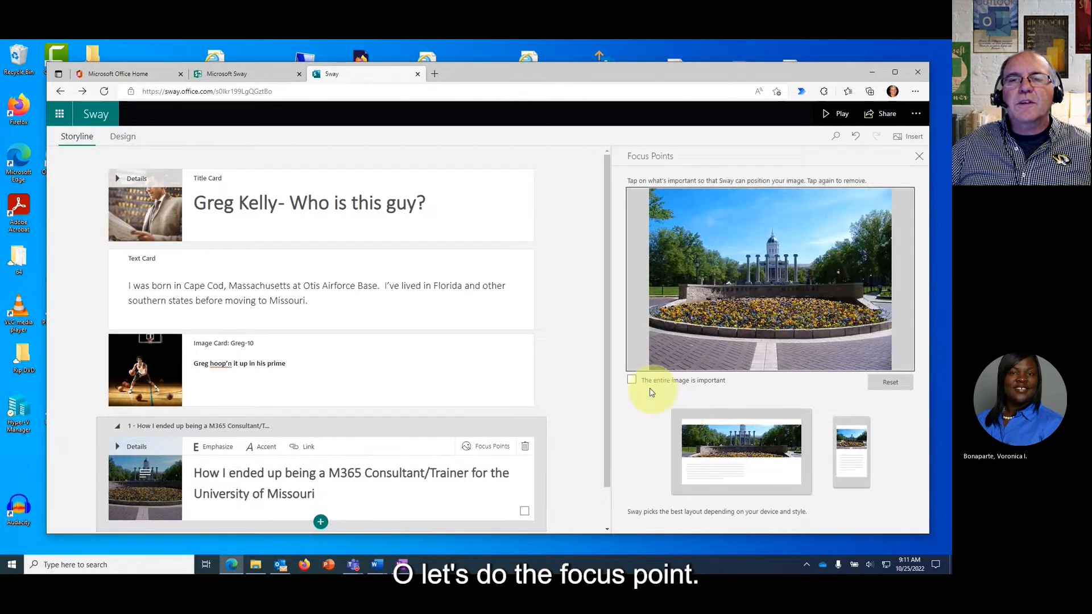
click(631, 380)
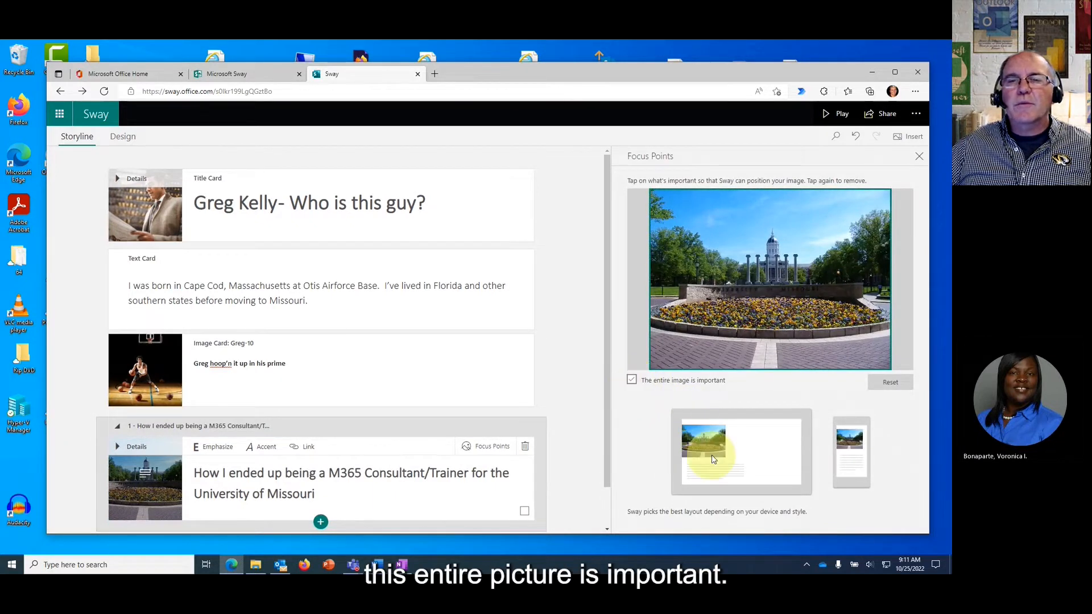
click(631, 379)
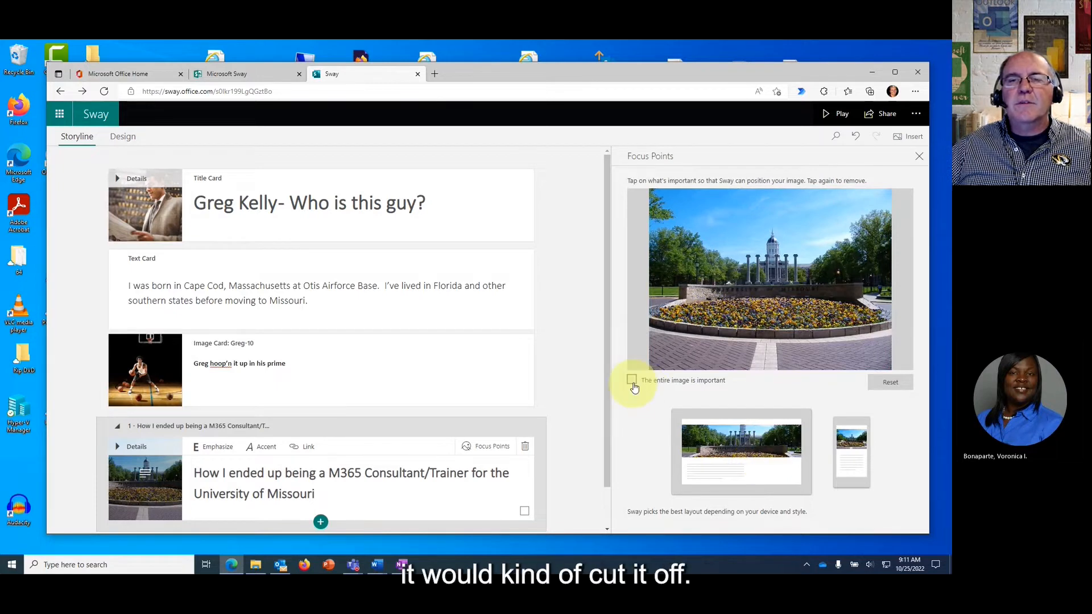
click(919, 156)
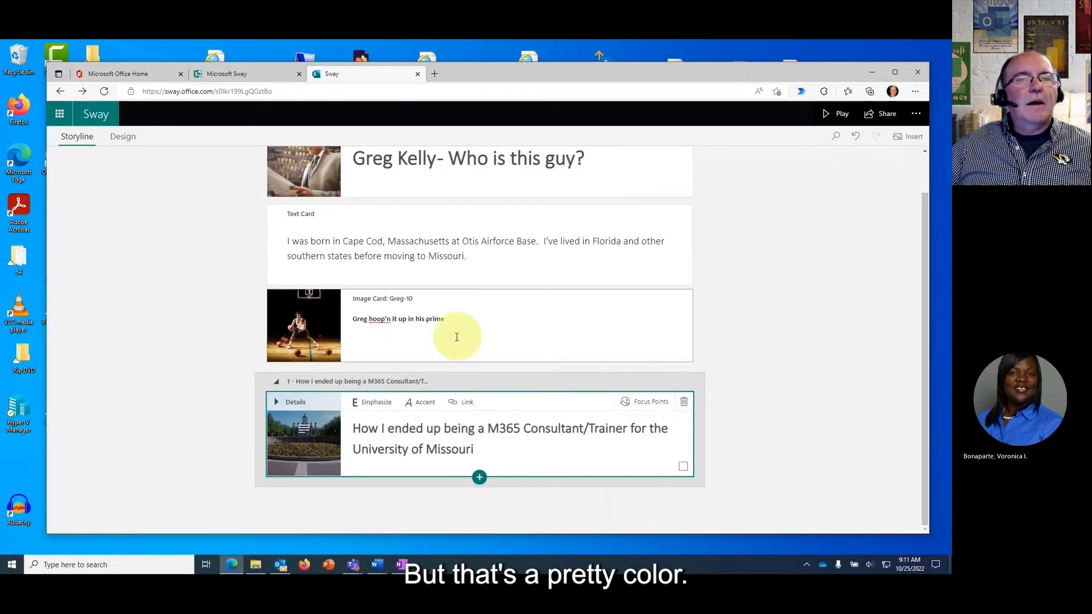
Turn on 'The entire image is important' for the basketball photo, then collapse its card.
click(307, 329)
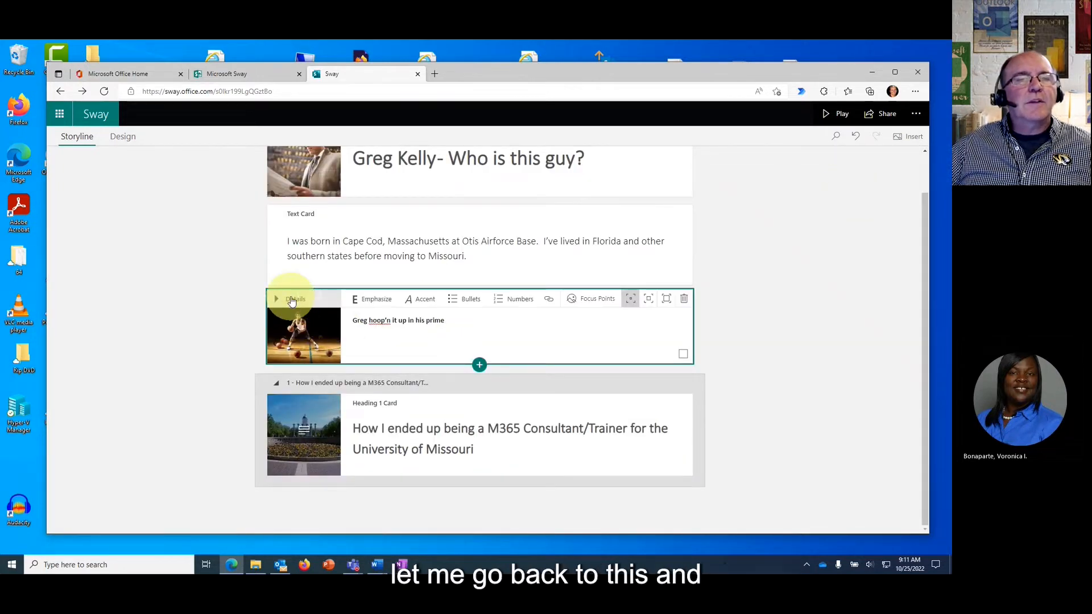
click(291, 300)
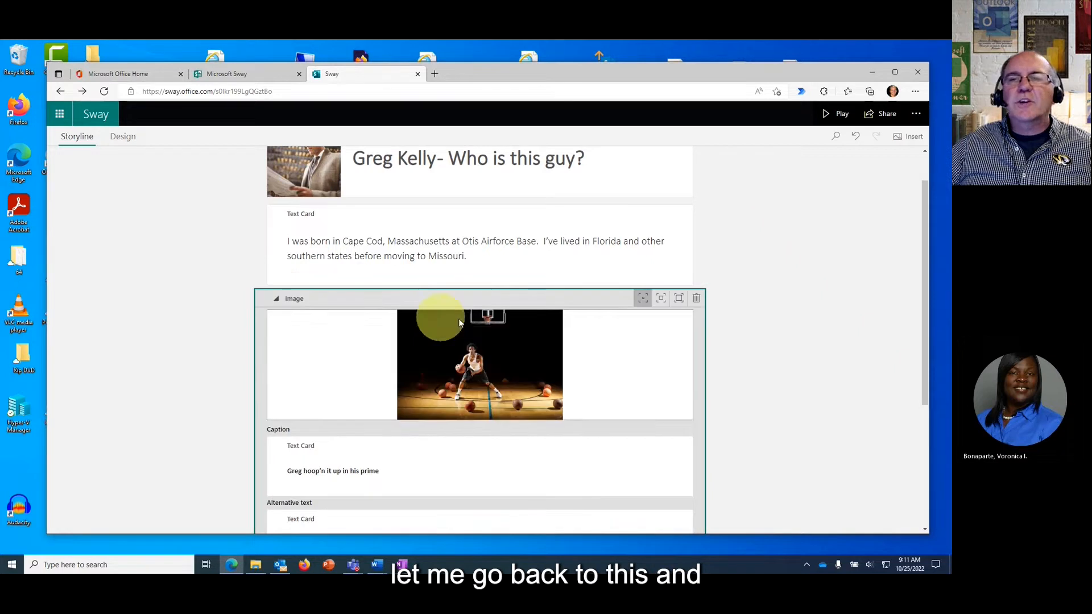
click(474, 376)
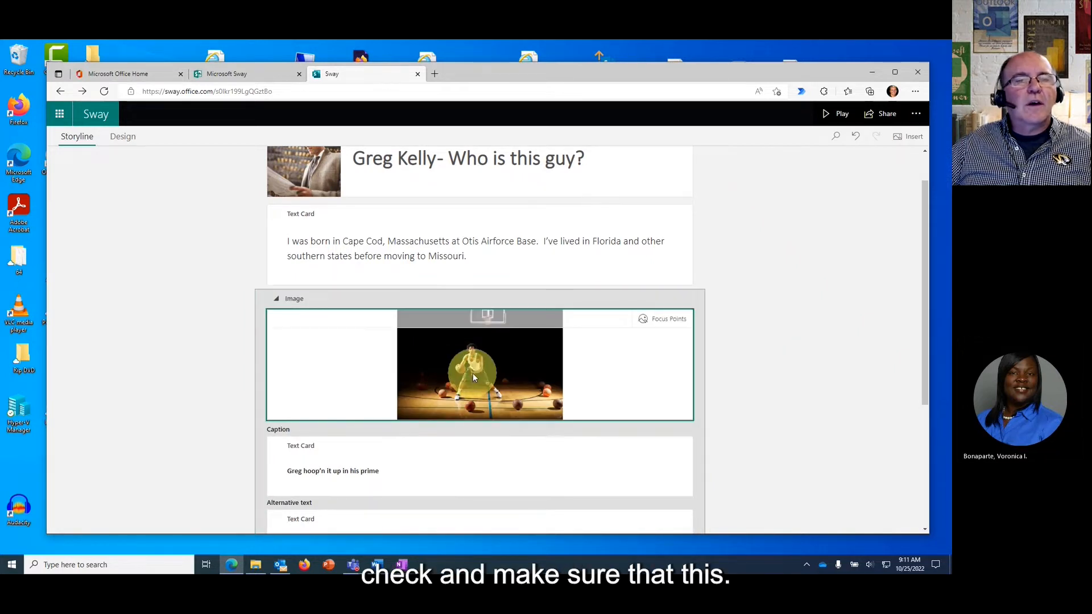
click(654, 319)
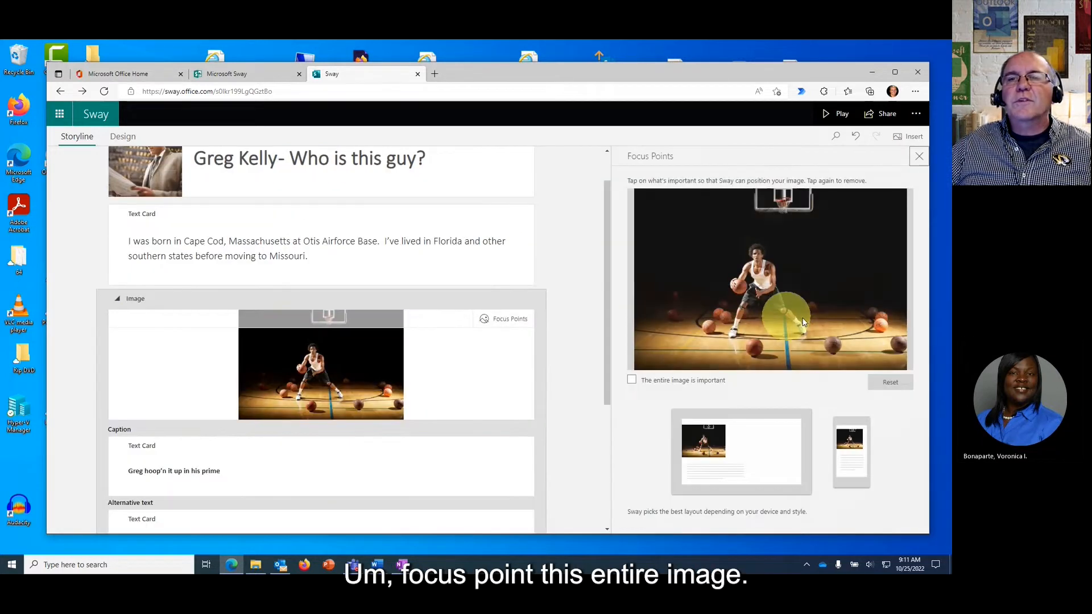
click(631, 382)
click(919, 157)
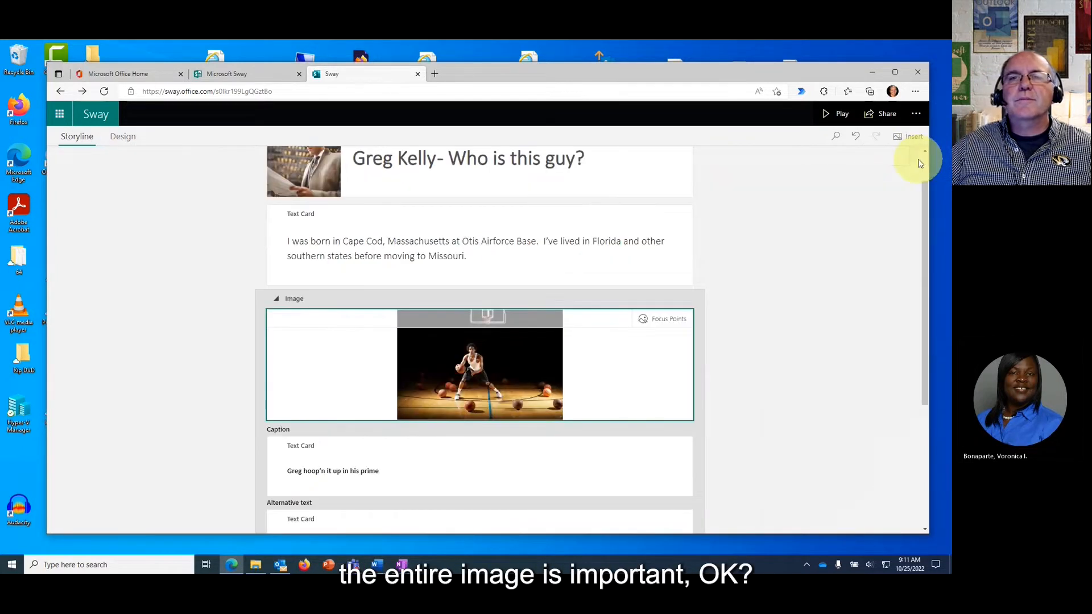
click(278, 299)
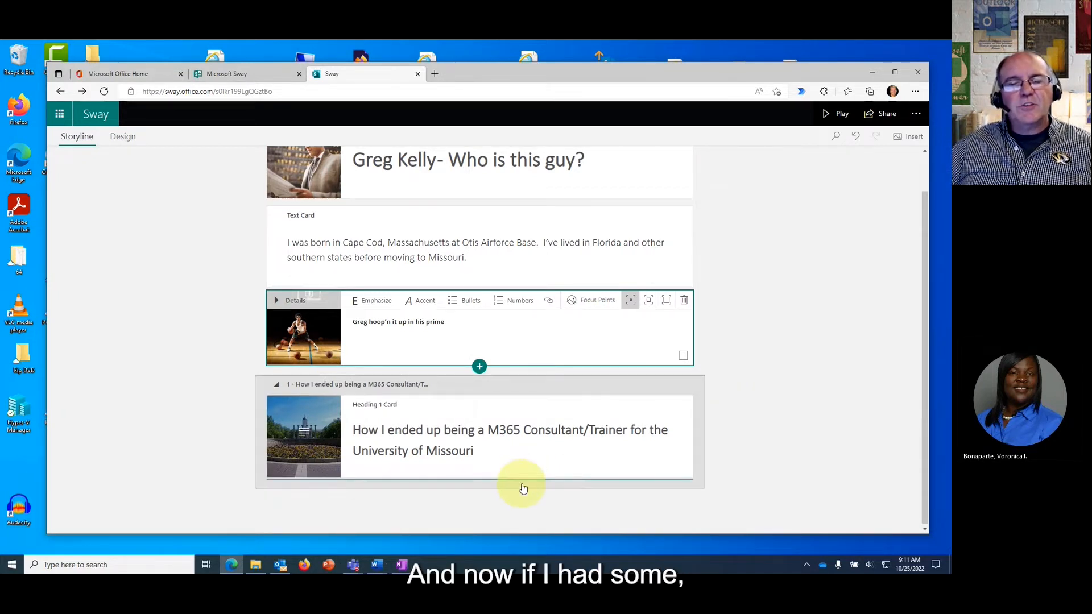
Add a video card below the Missouri heading captioned 'Training M365'.
click(532, 457)
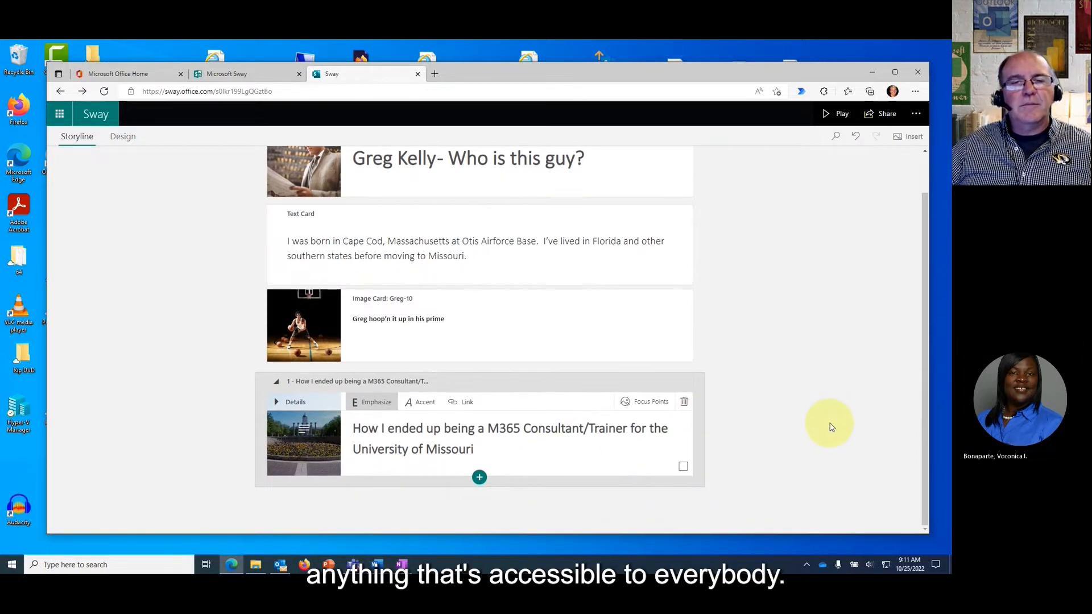
click(478, 479)
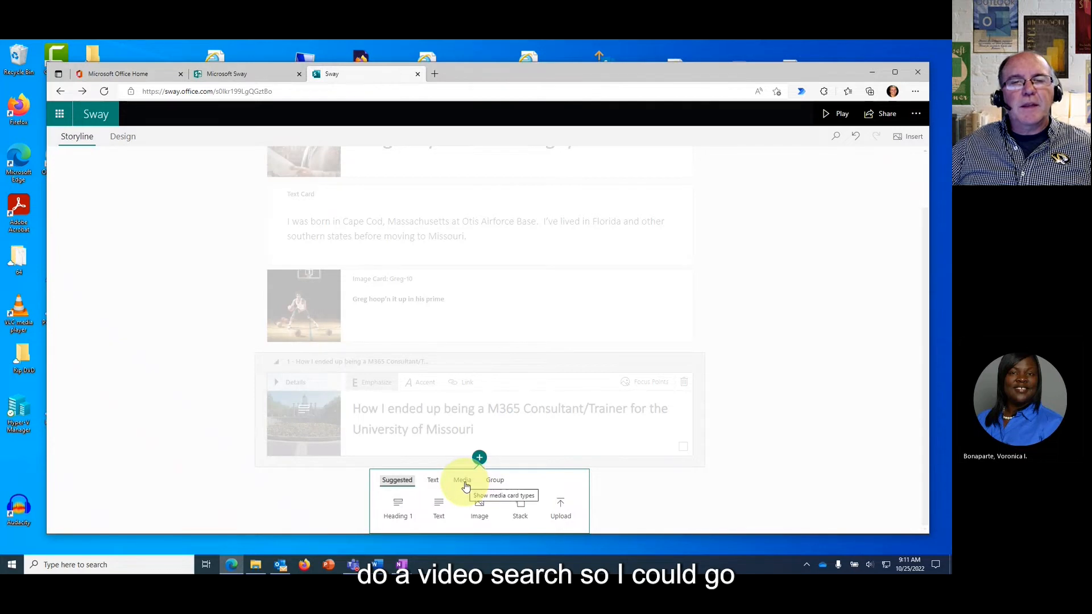
click(462, 481)
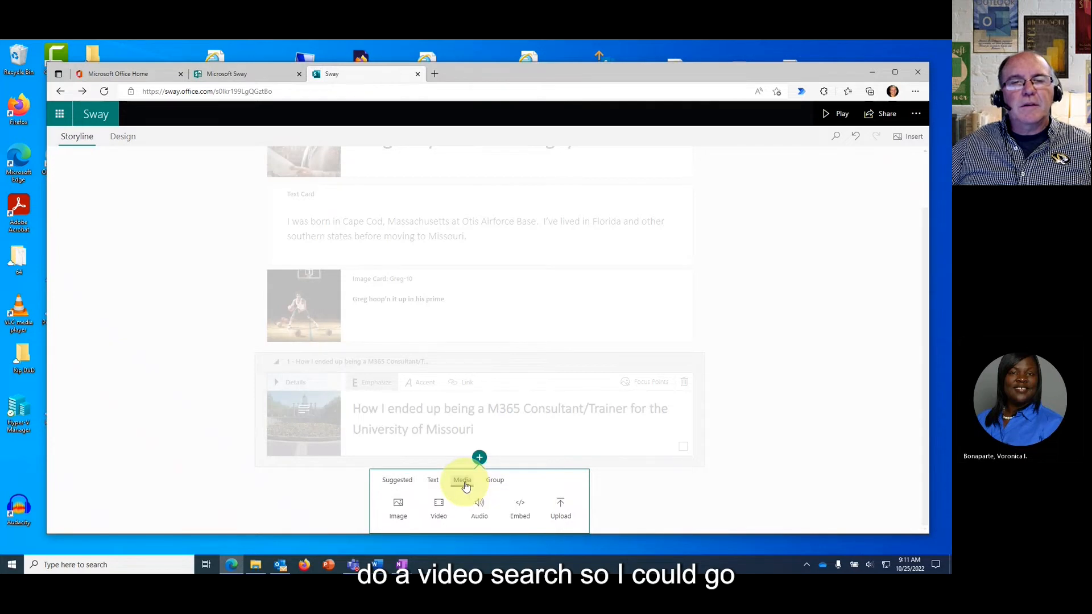
click(439, 504)
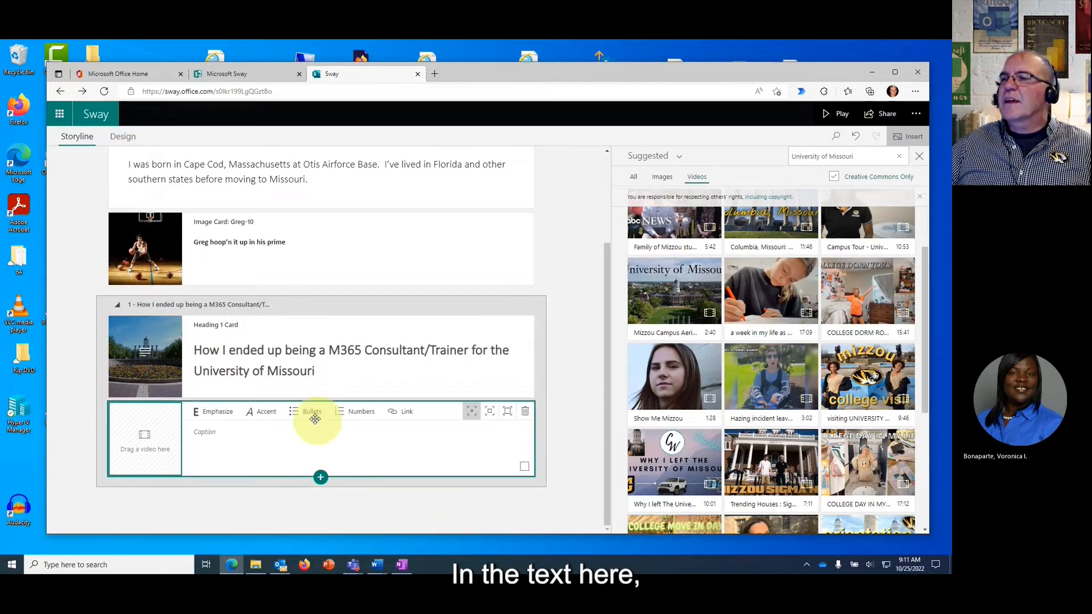
click(230, 432)
text(Tr)
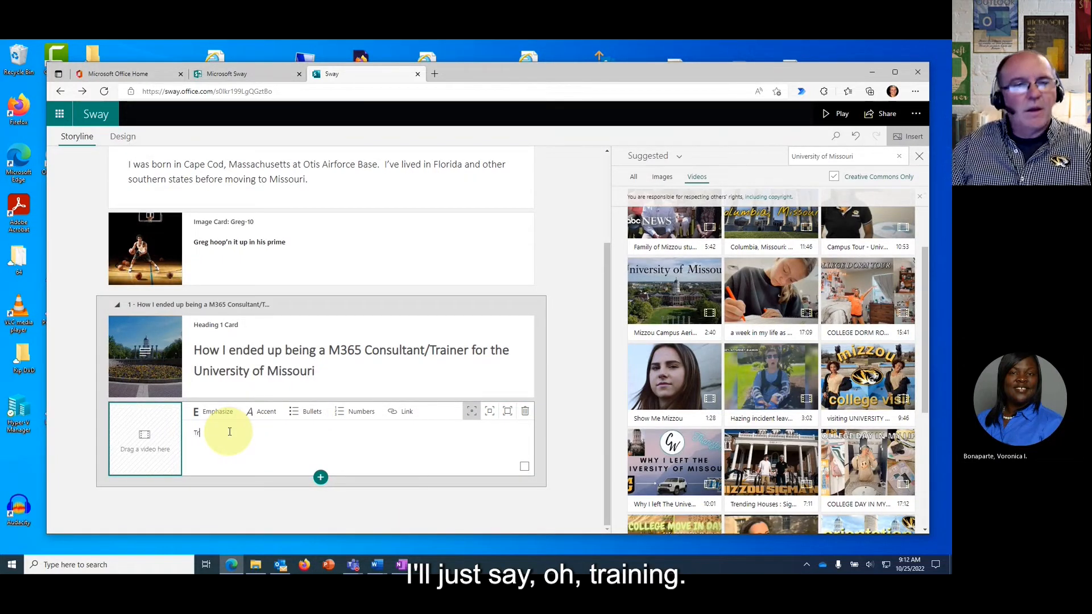
text(aining)
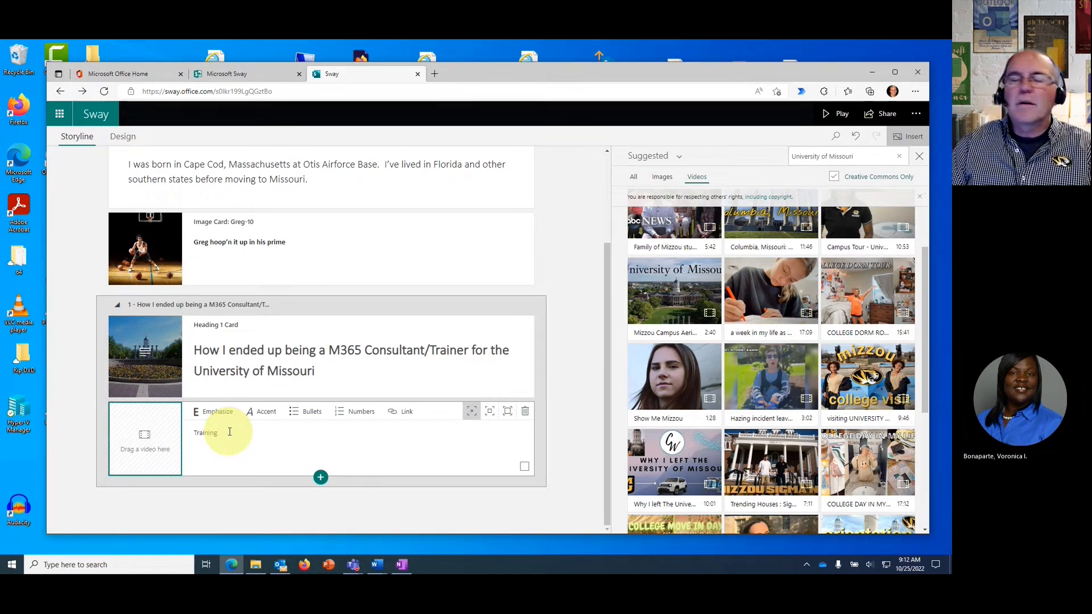
text( M3)
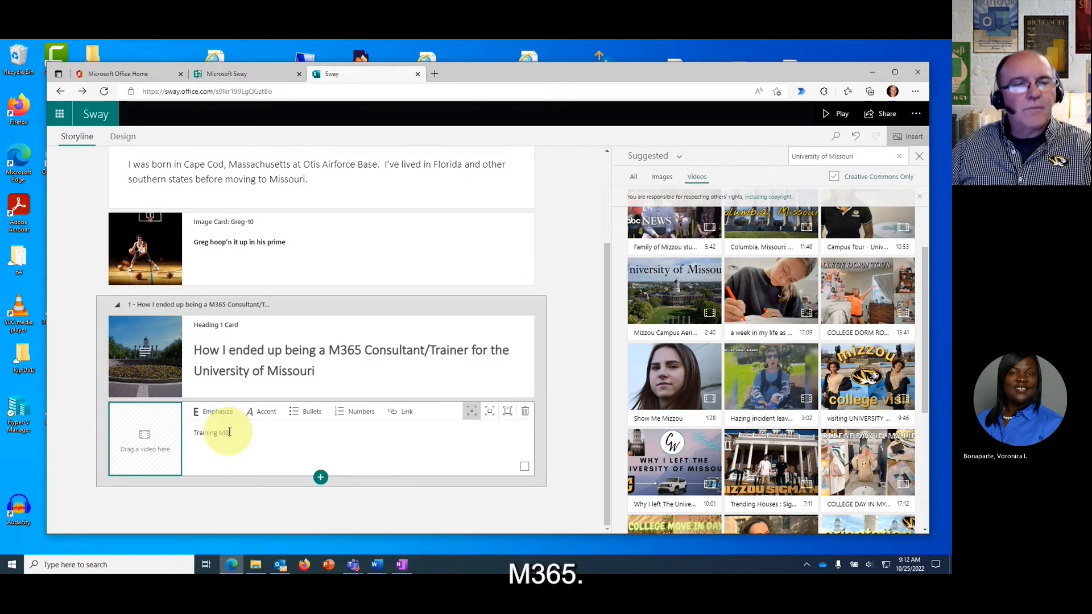
text(65)
drag(241, 431, 195, 433)
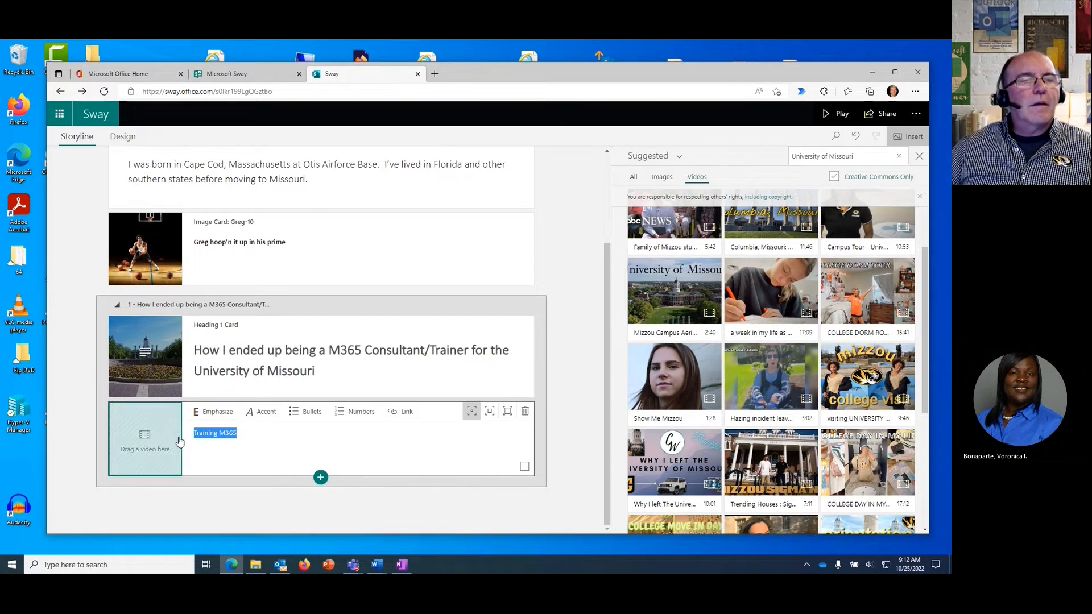
click(490, 412)
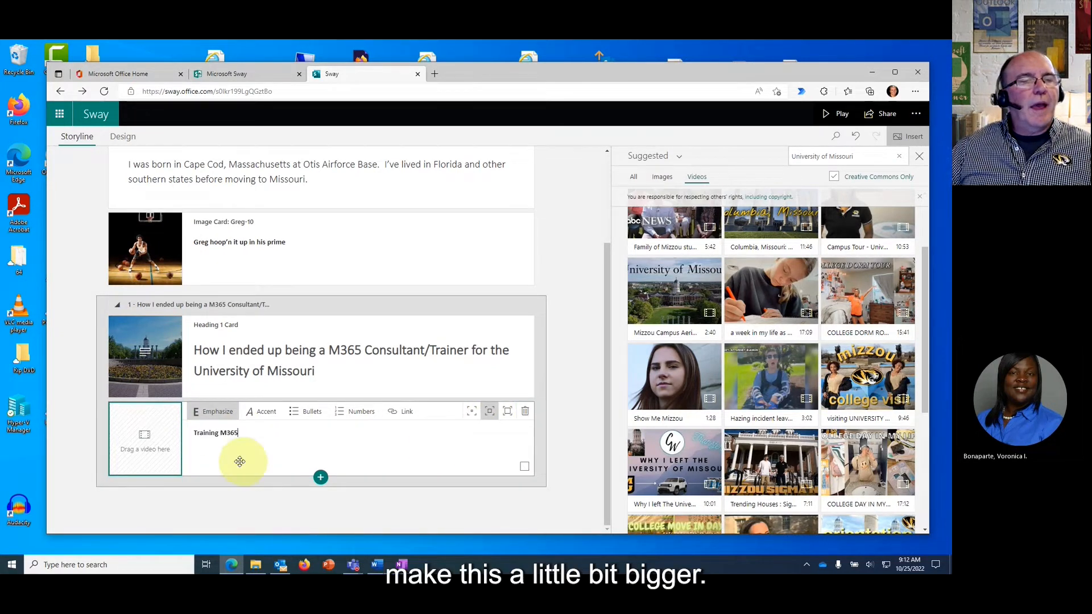
Search videos for 'M365 Training', insert 'What is Microsoft 365 - Explained', and give it full emphasis.
triple_click(850, 155)
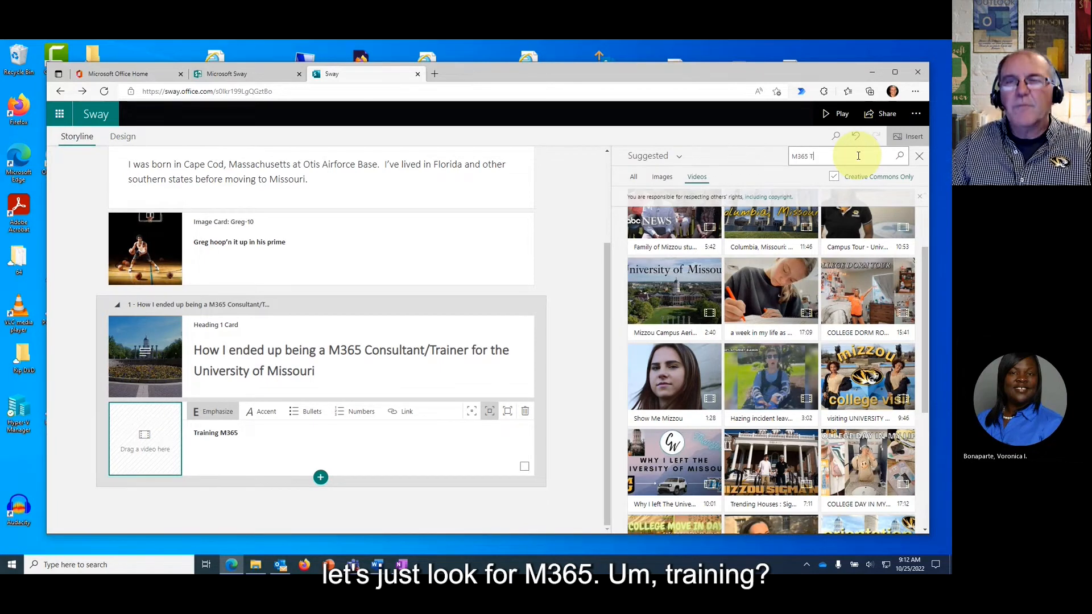
text(M365 Training)
key(Return)
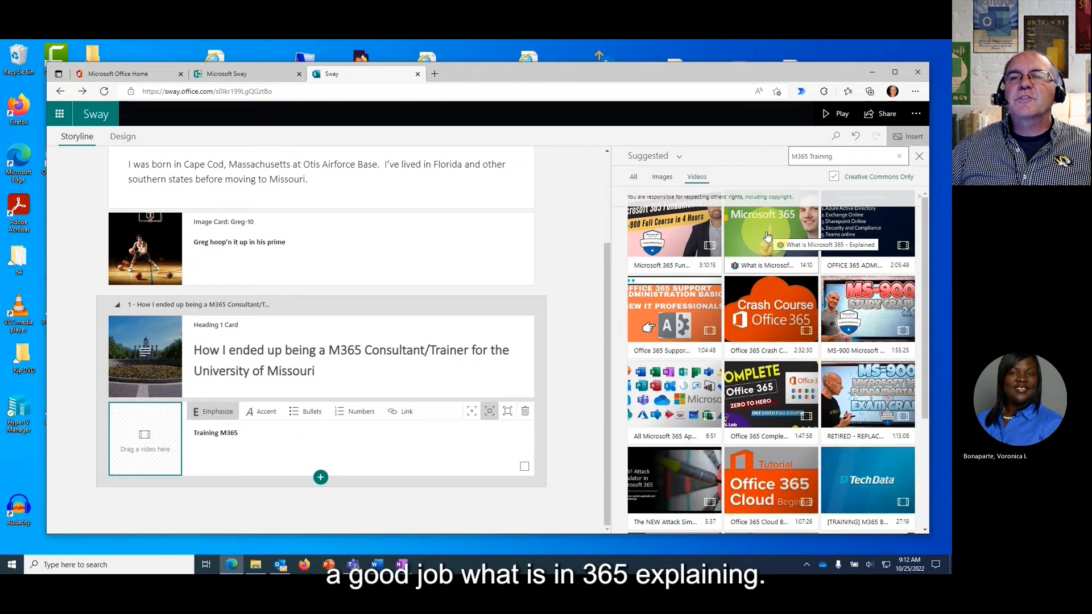
click(767, 236)
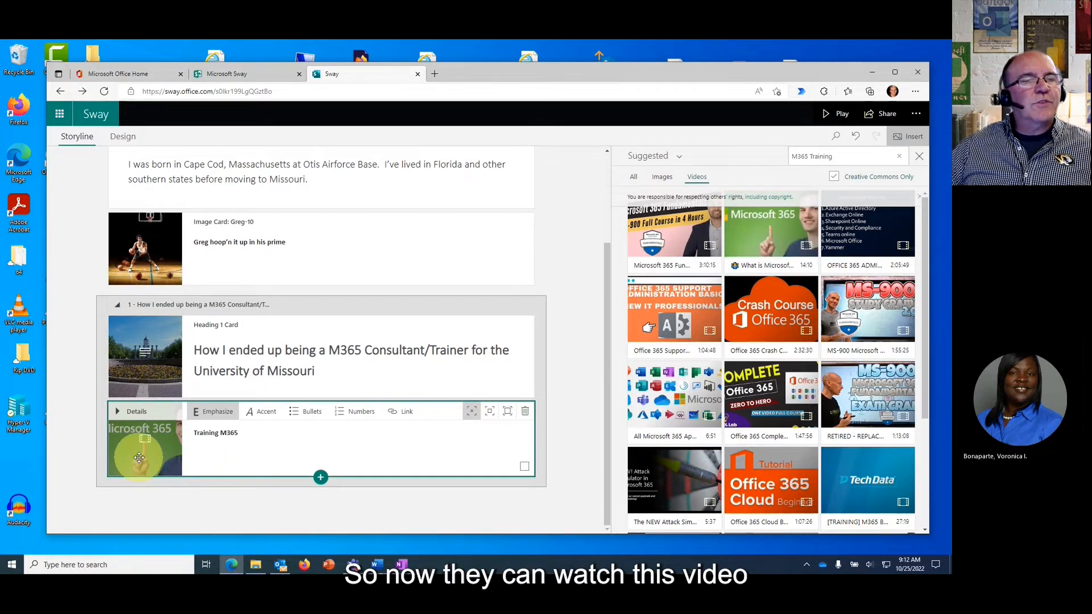
click(507, 421)
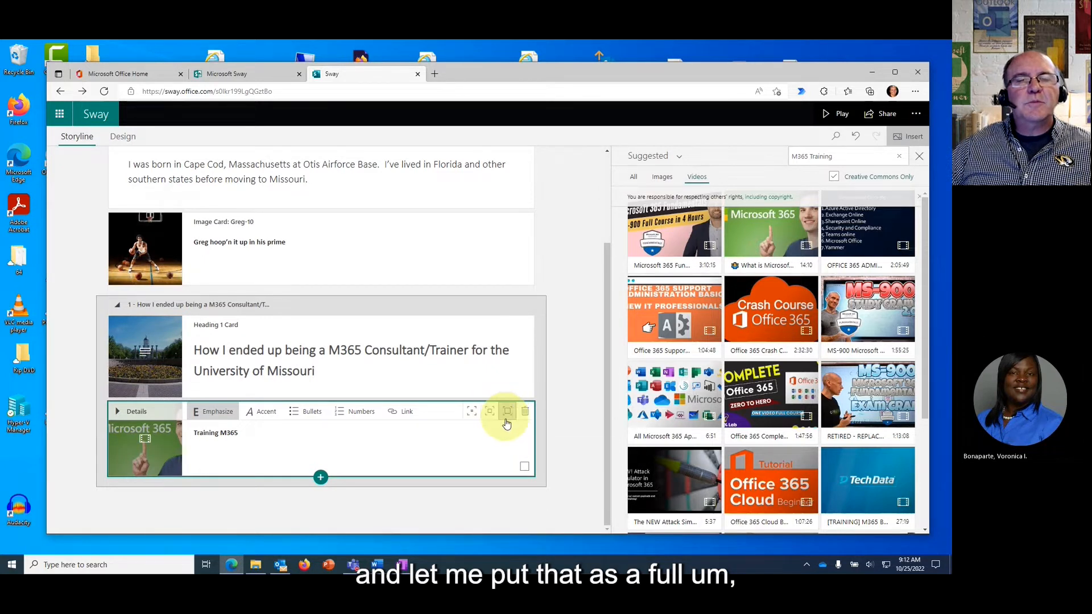
click(403, 432)
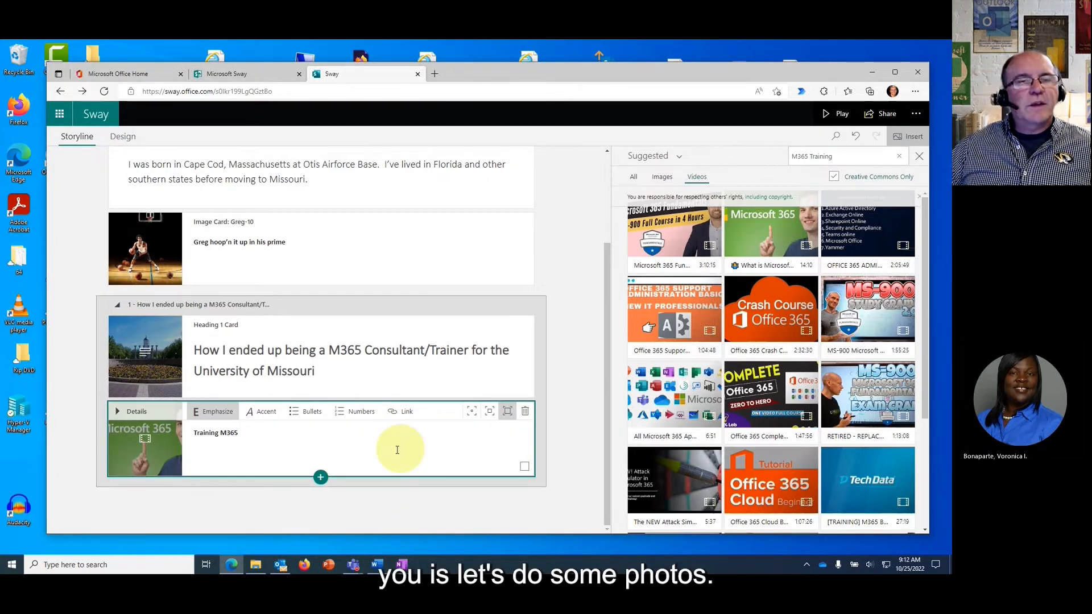
click(320, 477)
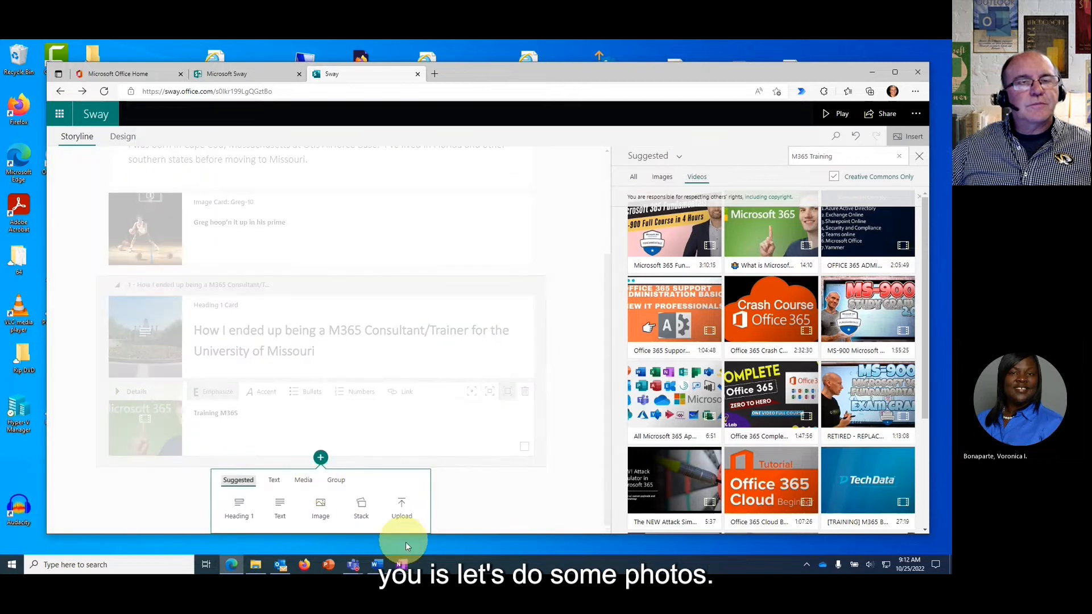
Add a Heading 1 card reading 'Photos' followed by an empty text card.
click(298, 481)
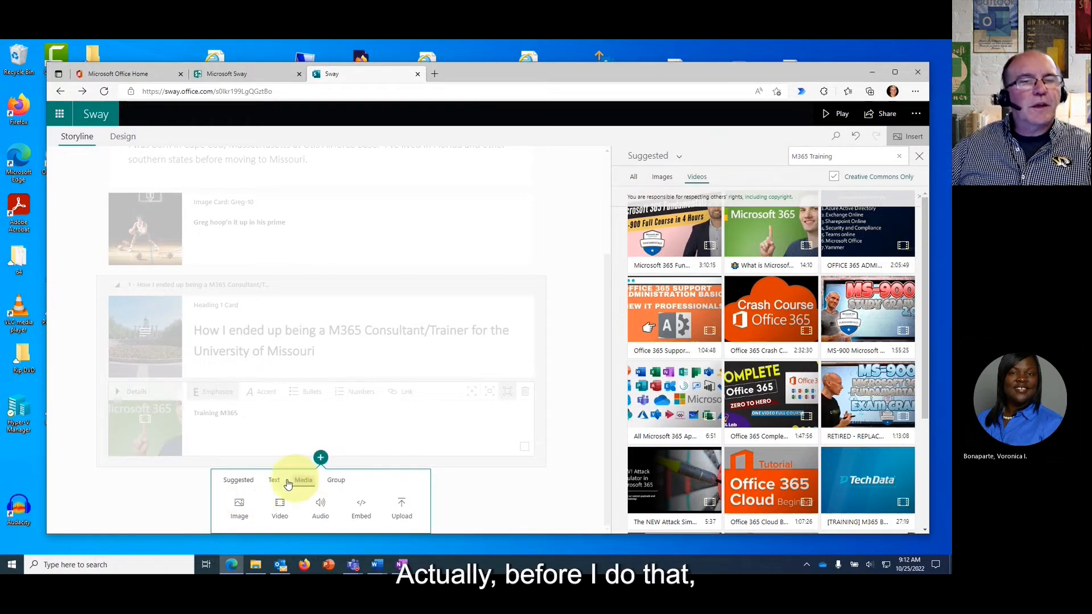
click(246, 485)
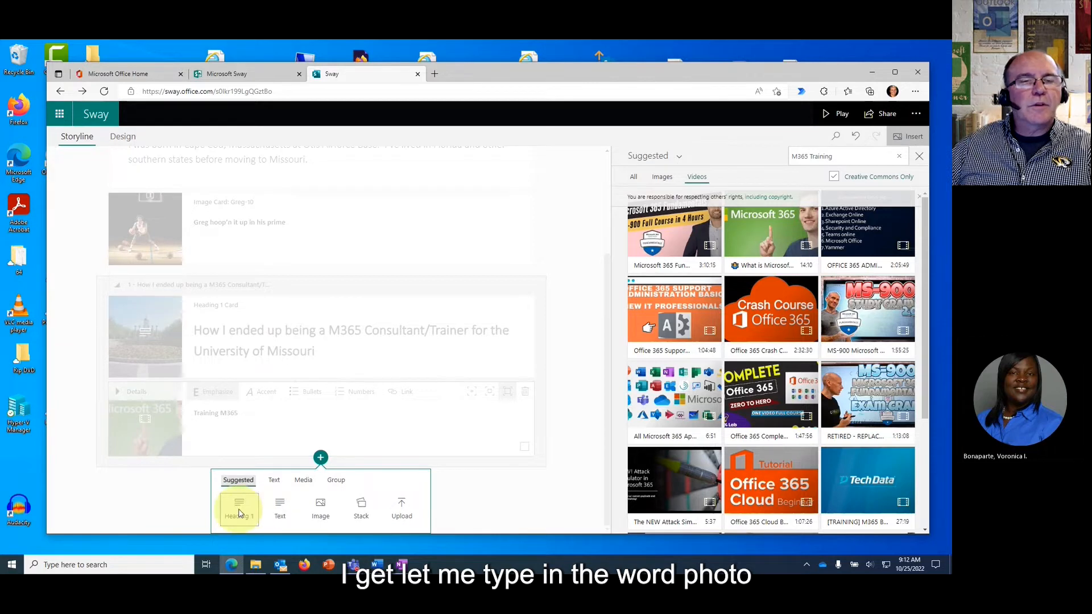
click(239, 508)
click(306, 442)
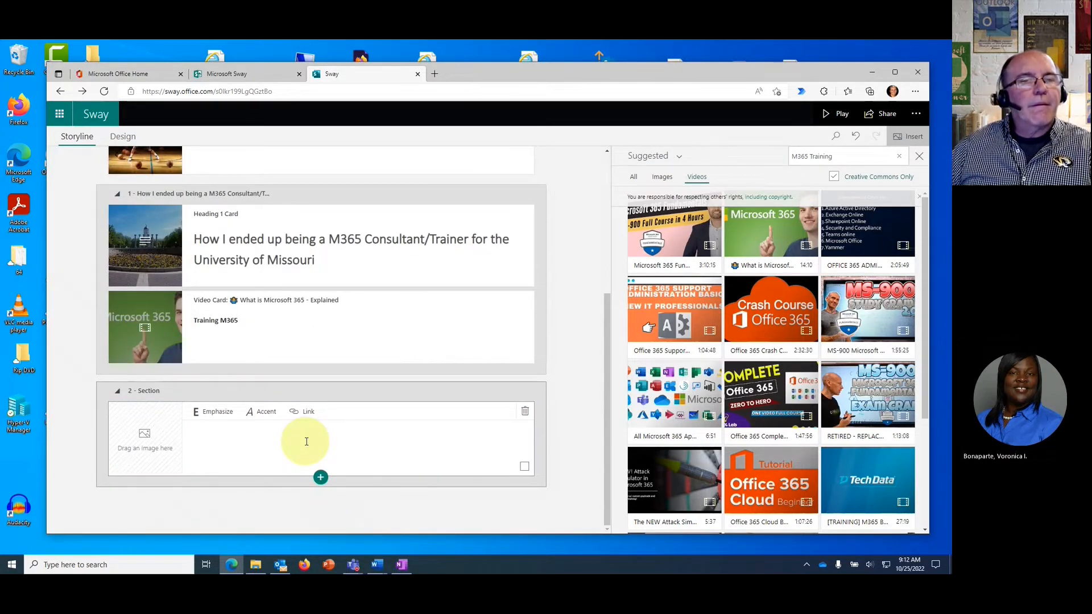
text(Ph)
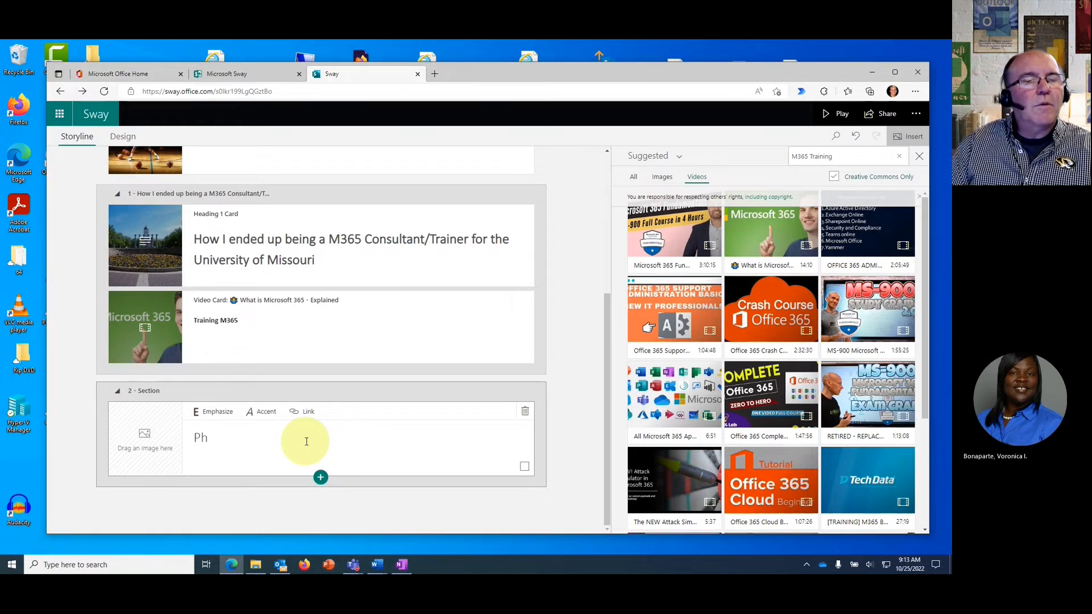
text(o)
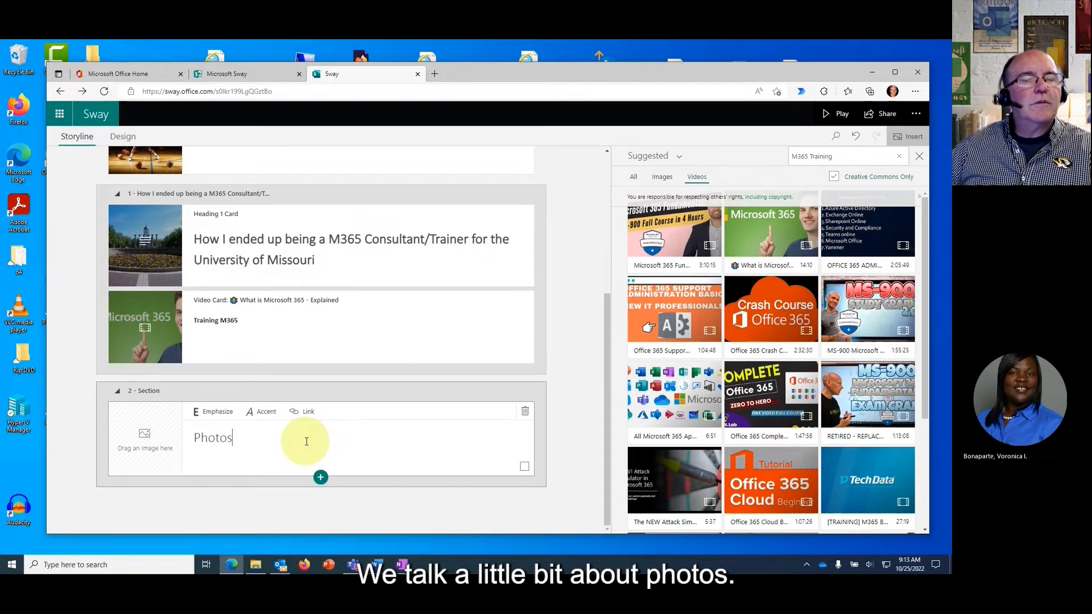
text(tos)
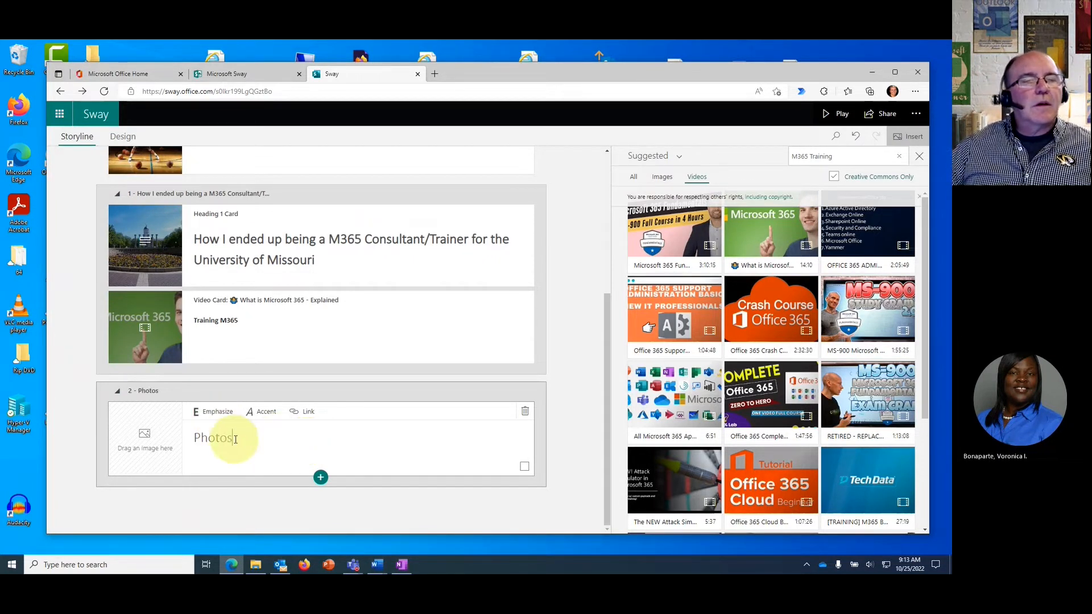
double_click(214, 437)
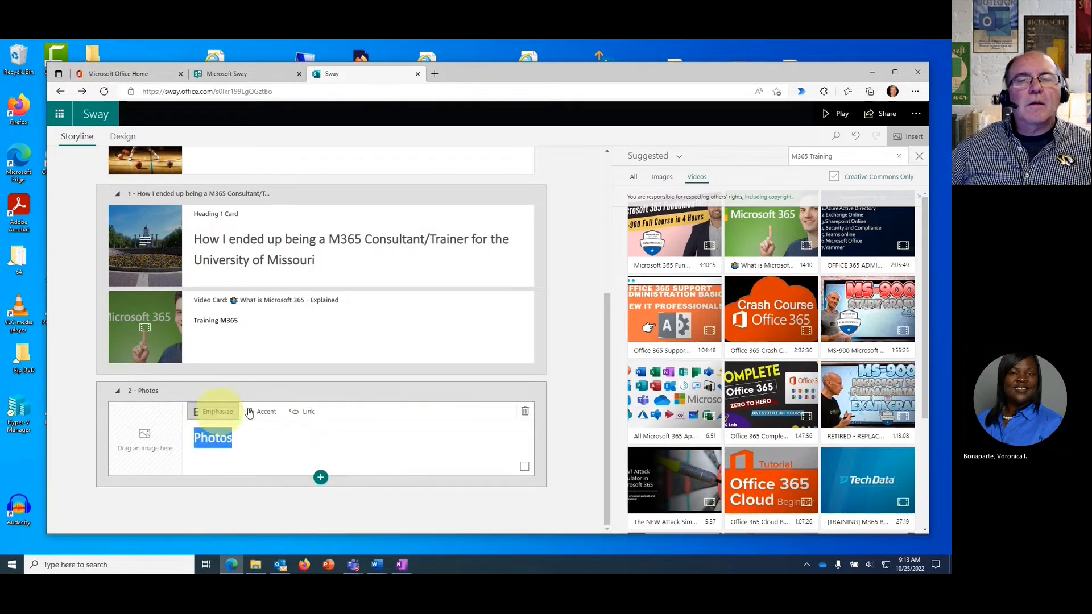
click(321, 479)
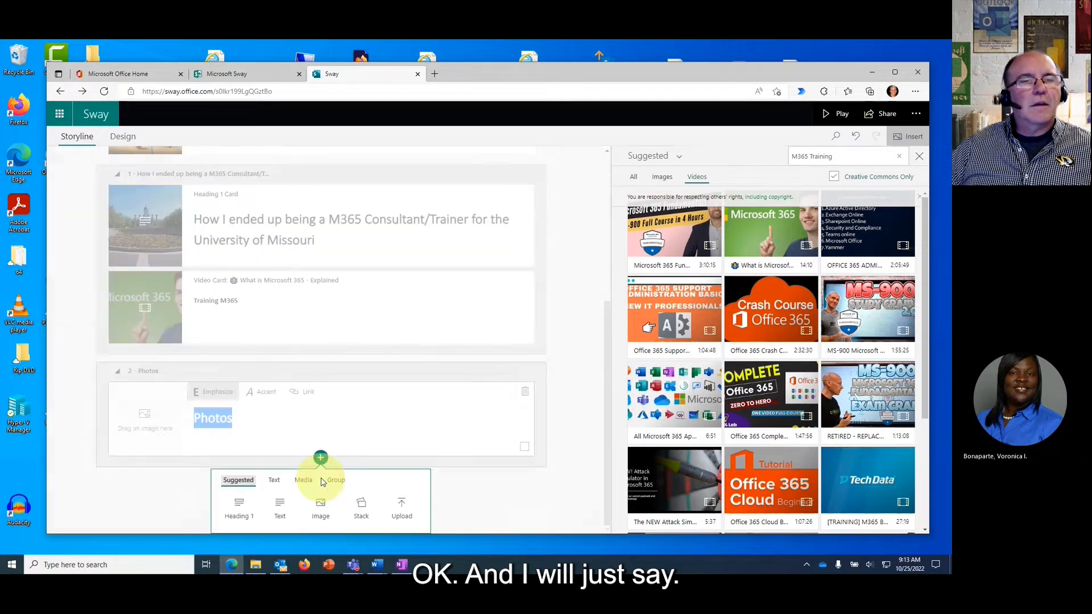
click(284, 507)
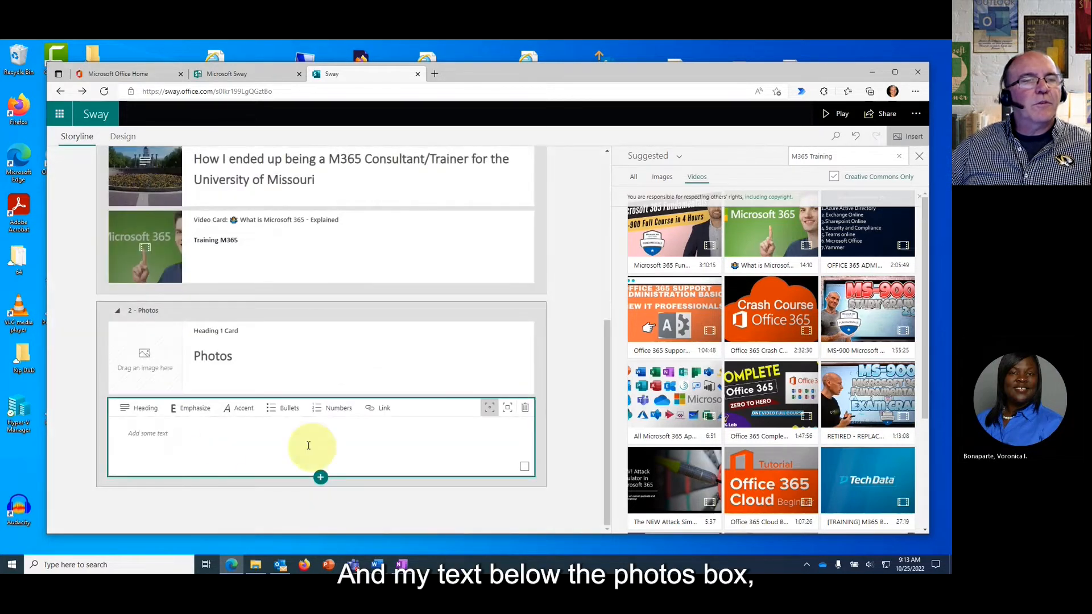
Write 'Here are some photos of me throughout the week' in the text card, bold and larger.
click(221, 442)
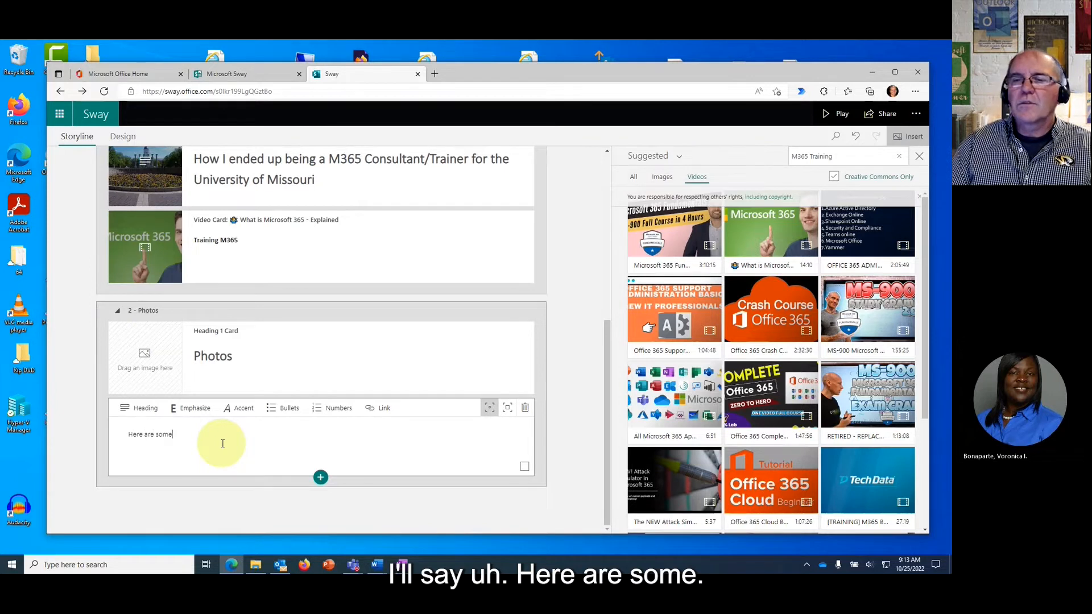
text(Here are some photos)
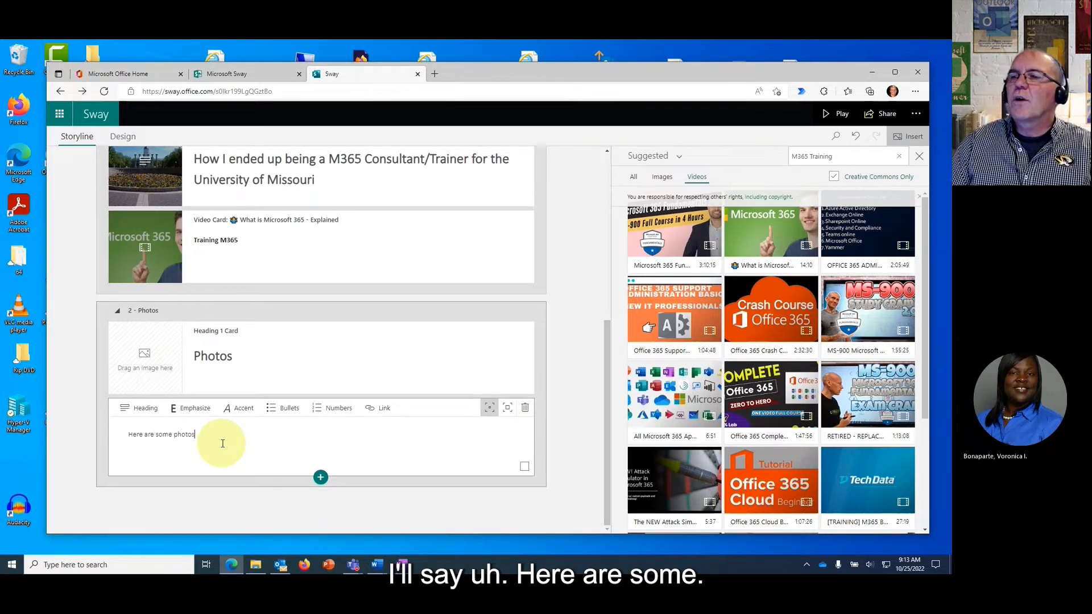
text( of me throughout the week)
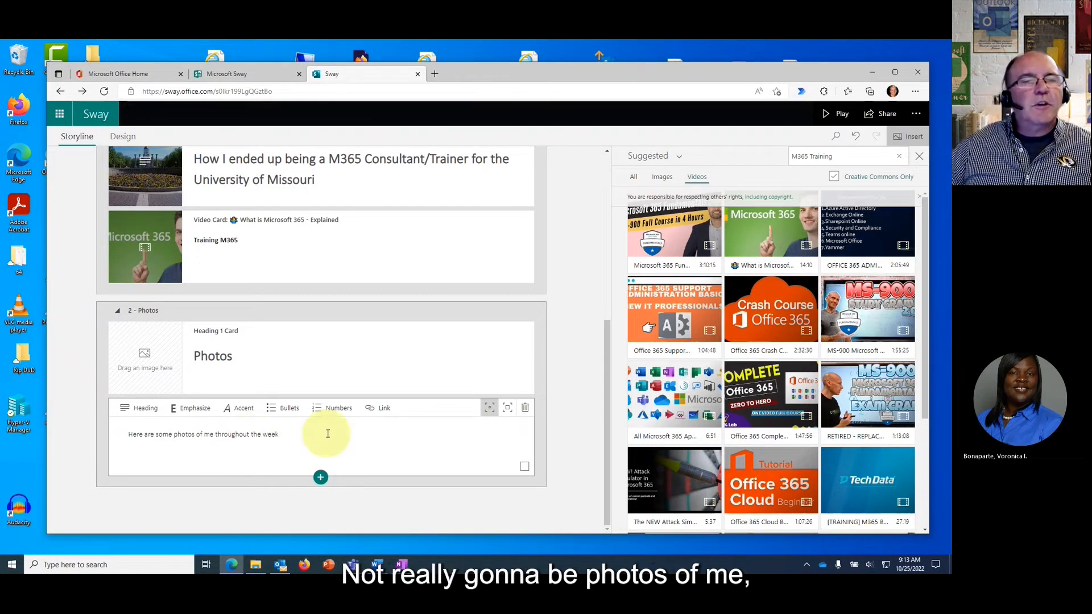
drag(287, 437, 121, 444)
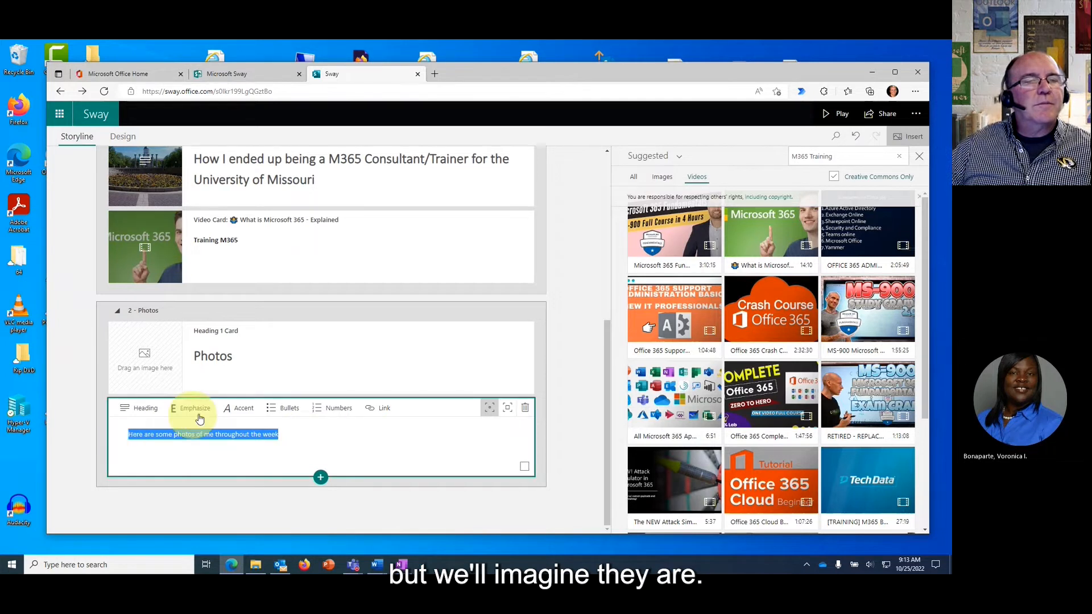
click(195, 408)
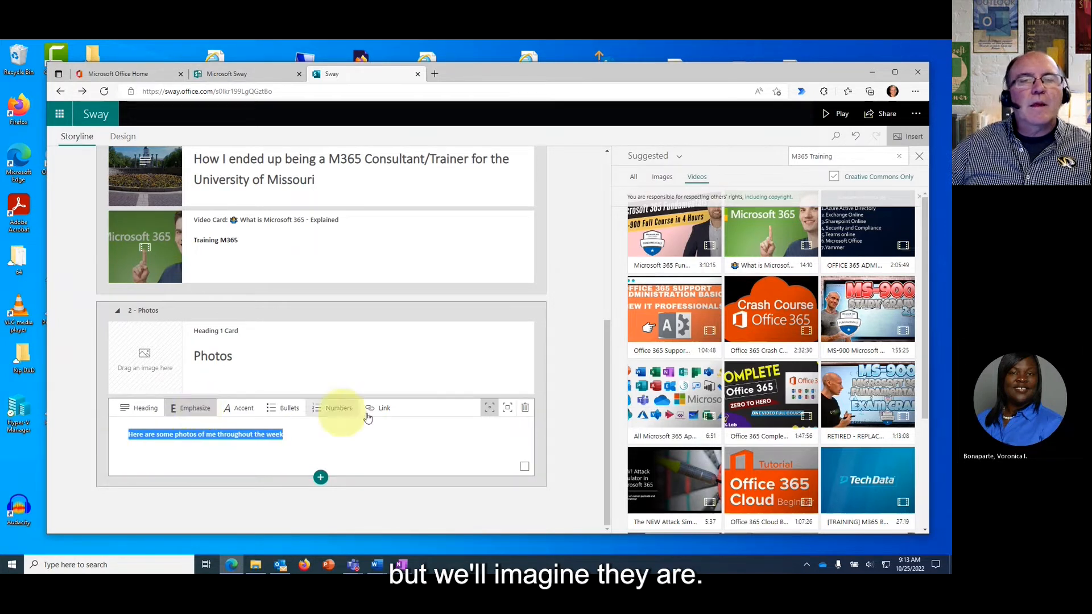
click(507, 408)
click(411, 526)
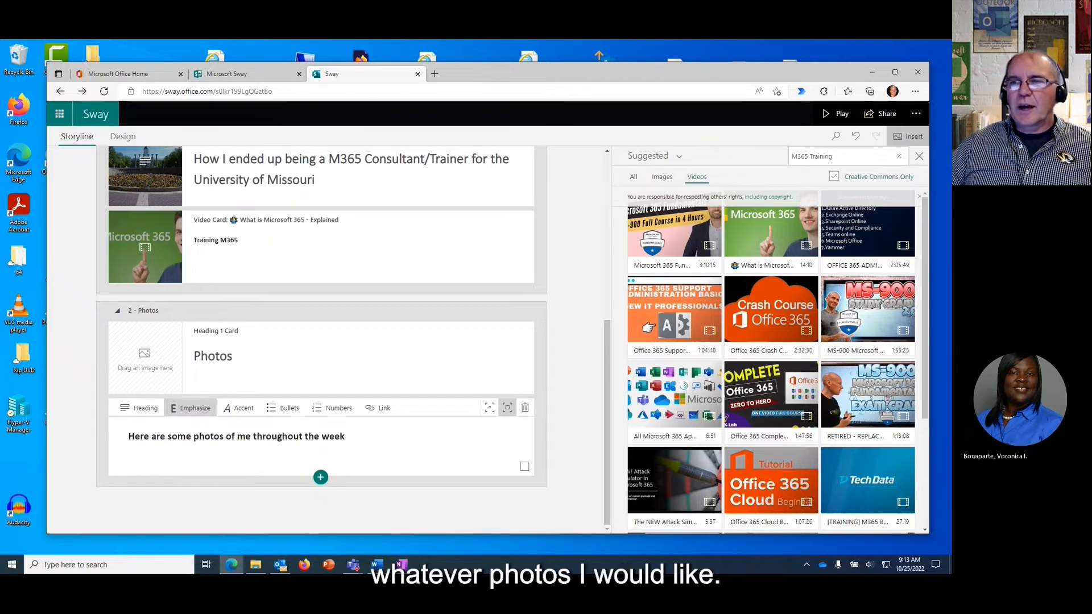
Add an automatic group under the Photos text and browse OneDrive's Training Documents folder.
click(321, 478)
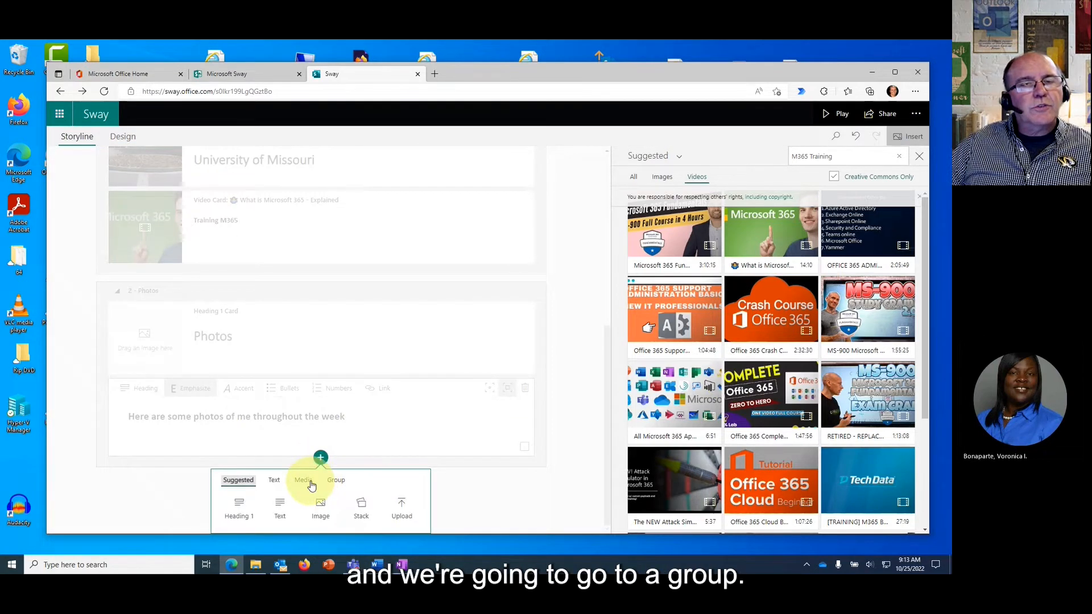
click(335, 481)
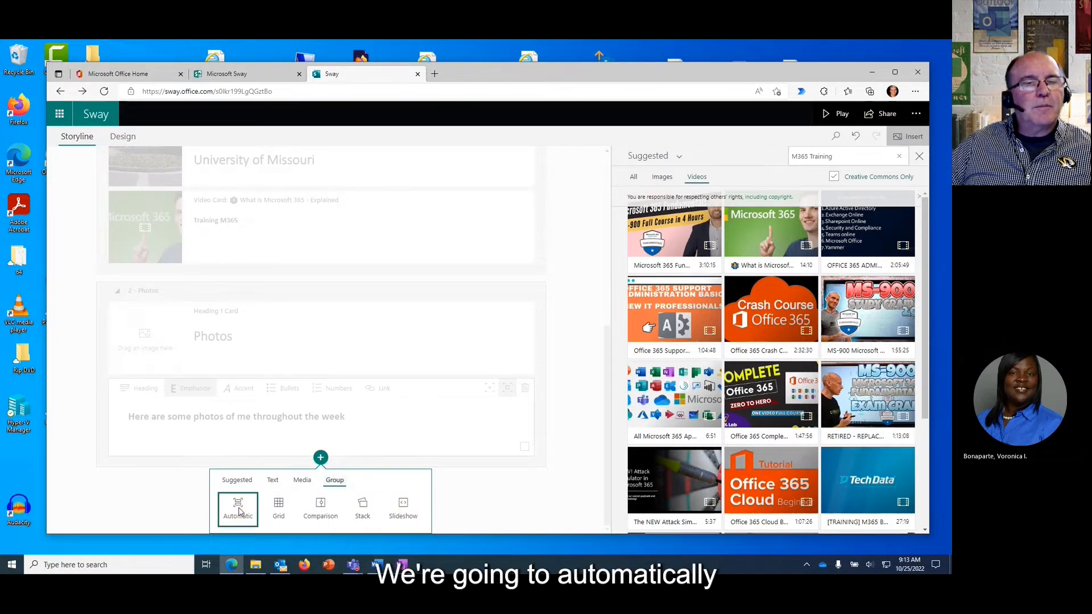
click(238, 511)
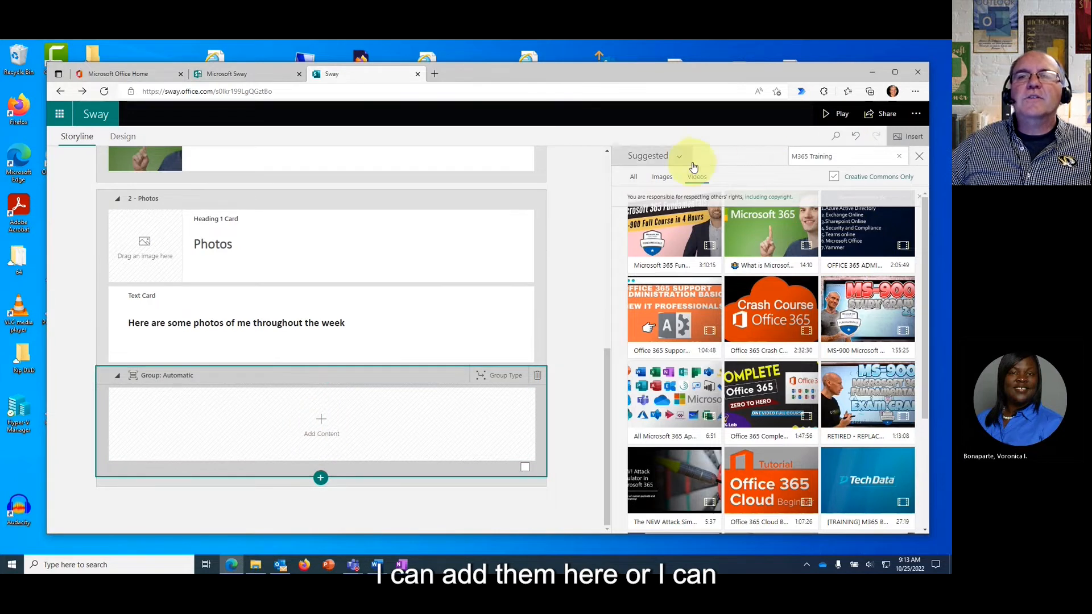
click(654, 157)
click(661, 200)
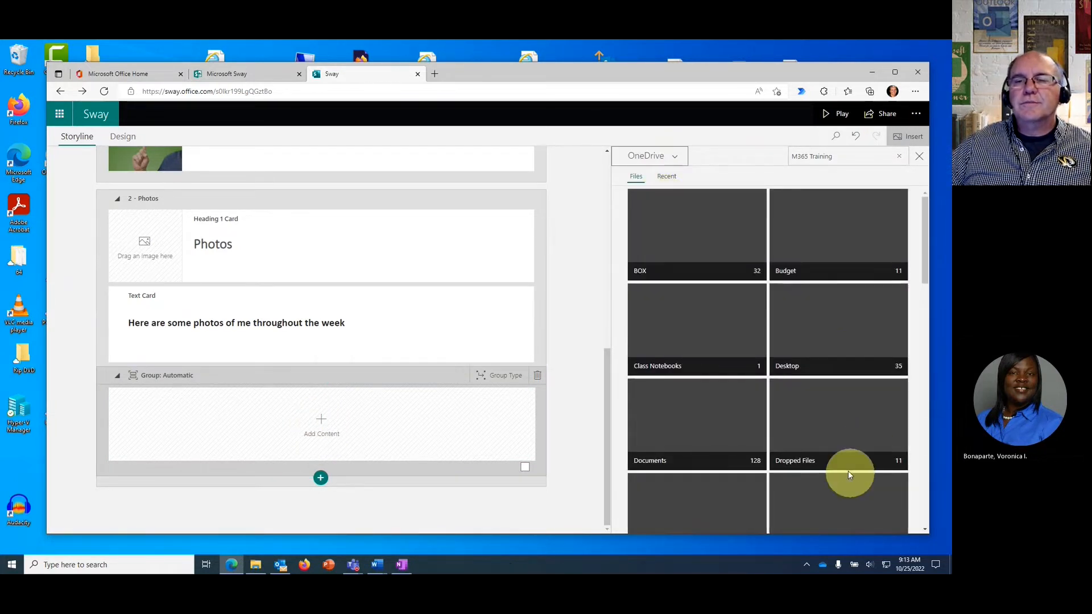
scroll(841, 455, down, 5)
scroll(845, 457, down, 10)
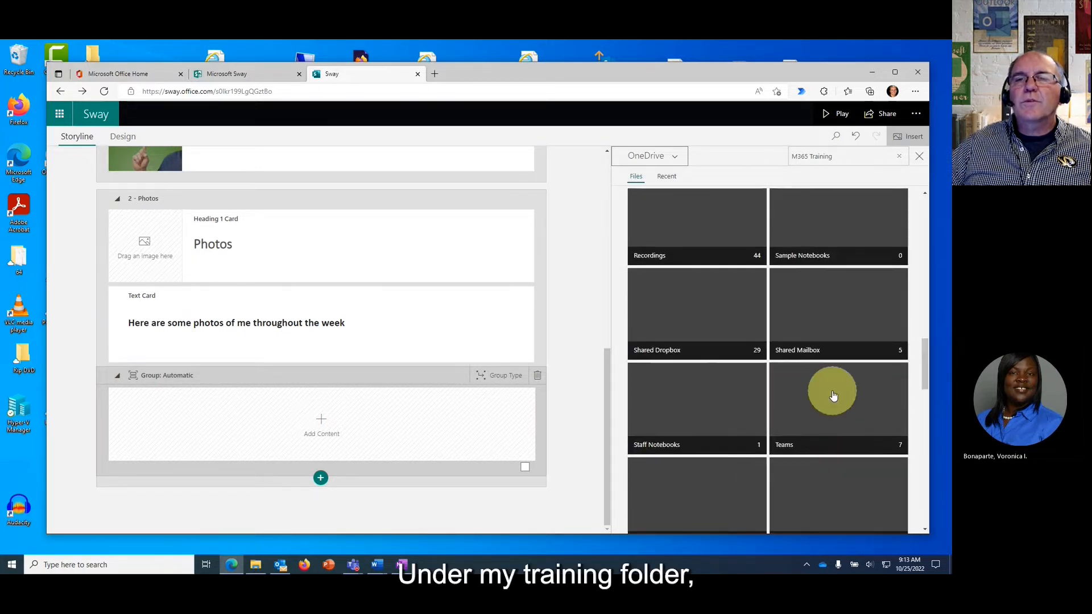
scroll(853, 432, down, 4)
click(834, 405)
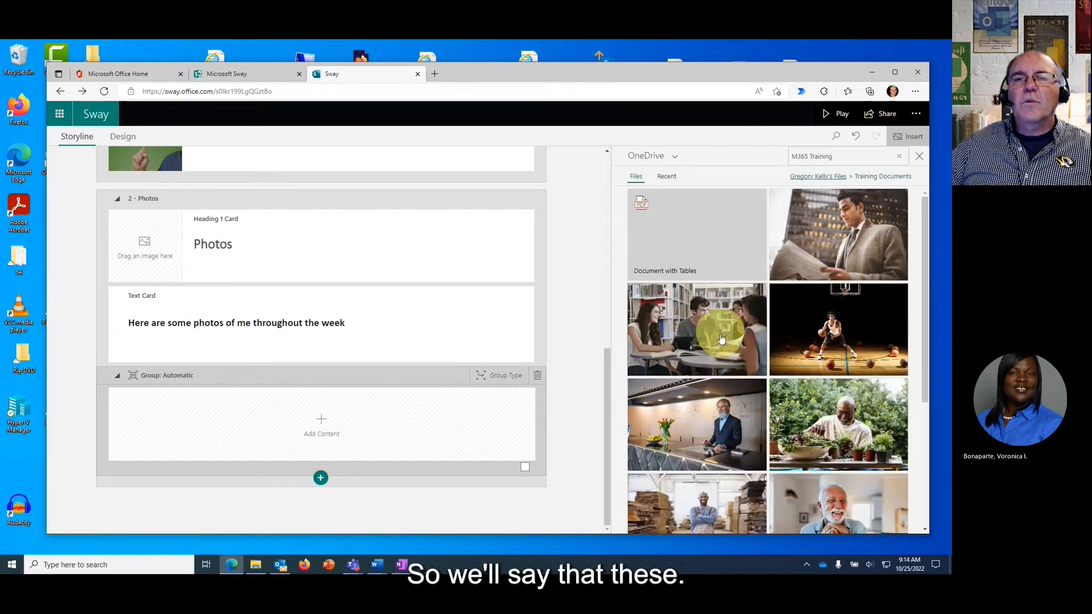
scroll(711, 335, down, 2)
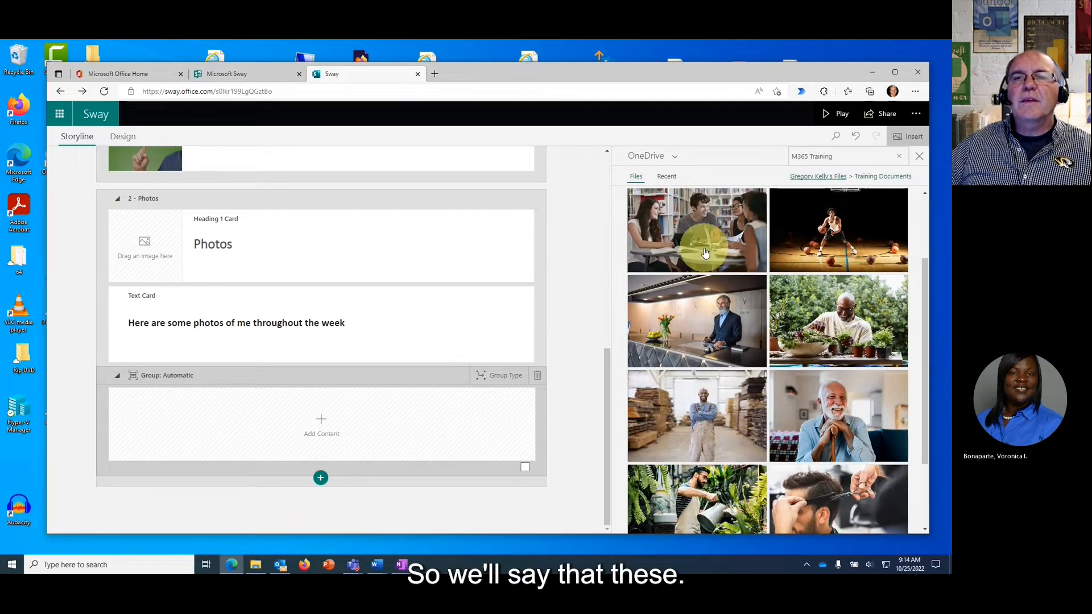
Select nine photos (classroom, office man, gardeners, old man, wood-worker, barber, doctors, cat) and drop them into the group.
click(704, 270)
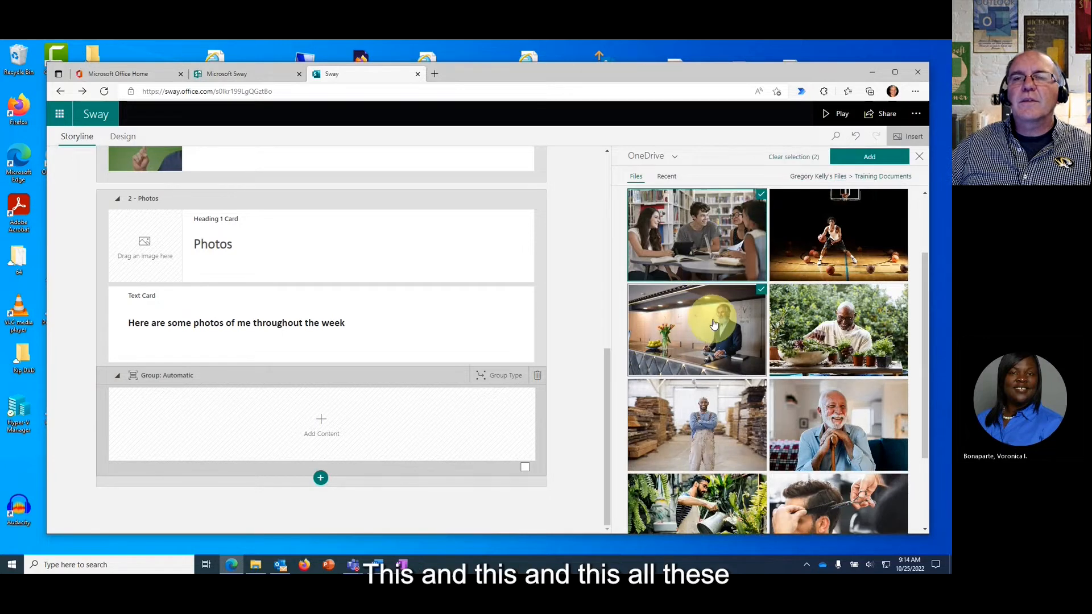
click(711, 321)
click(818, 327)
click(841, 413)
click(740, 435)
scroll(740, 435, down, 1)
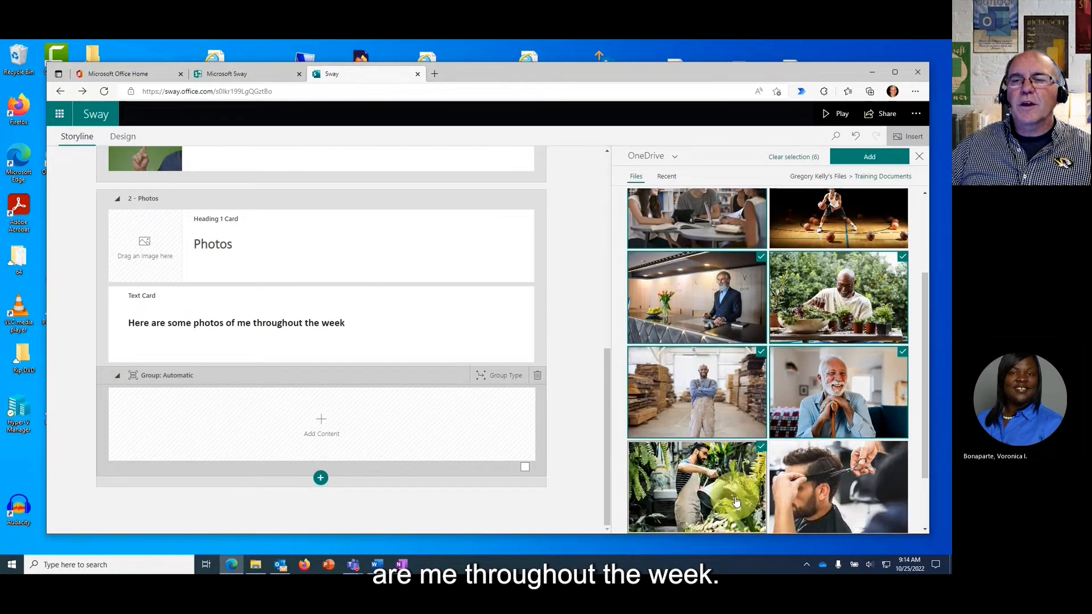
click(734, 495)
click(824, 475)
scroll(819, 453, down, 2)
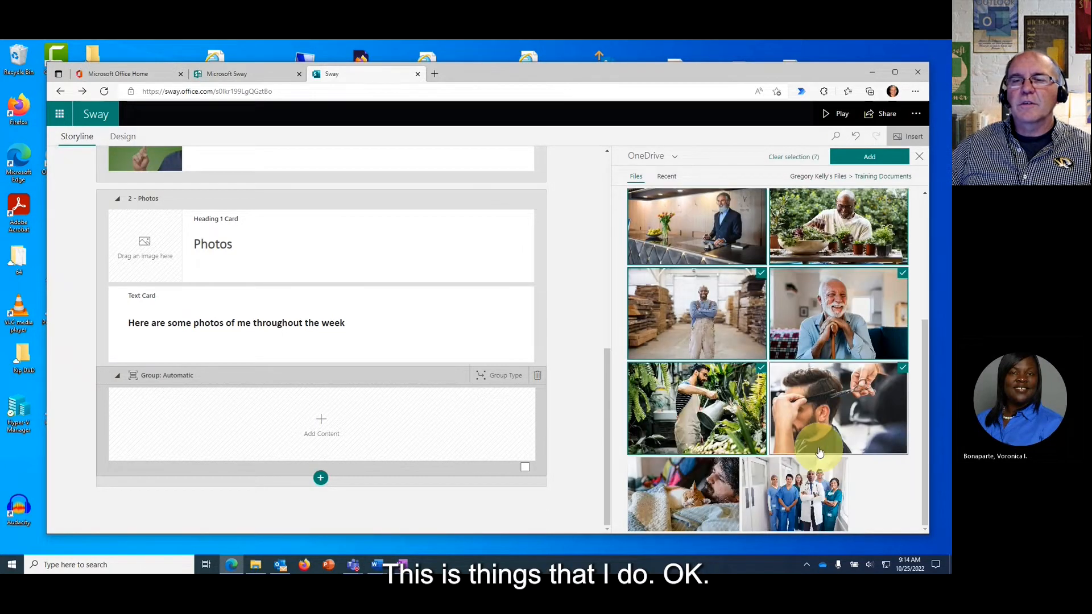
click(807, 494)
click(702, 492)
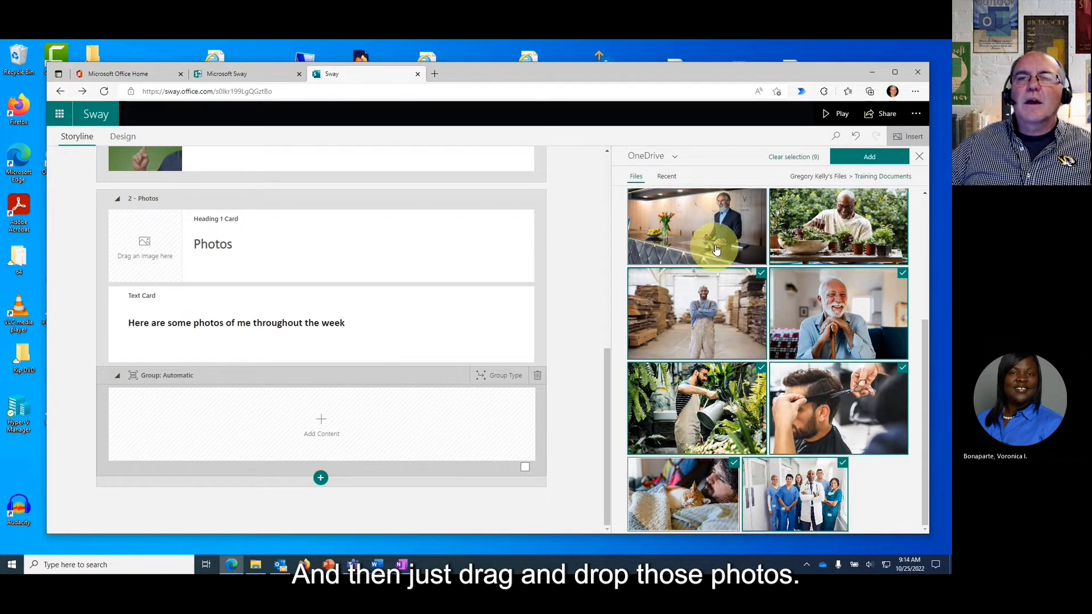
drag(714, 250, 316, 434)
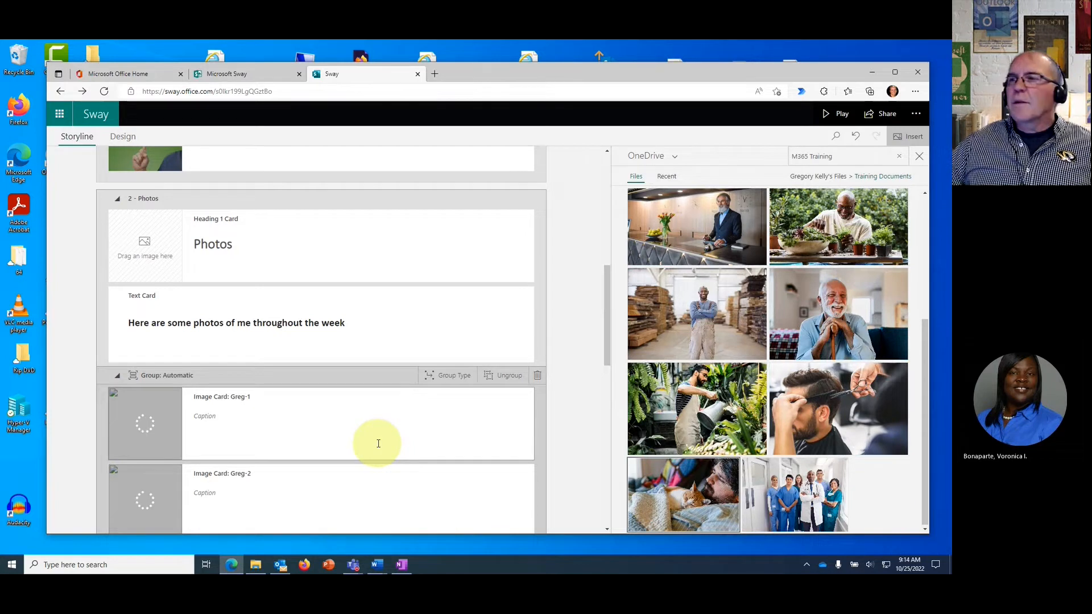
Close the OneDrive pane, review the storyline's sections and cards, and switch to the Design preview.
click(919, 157)
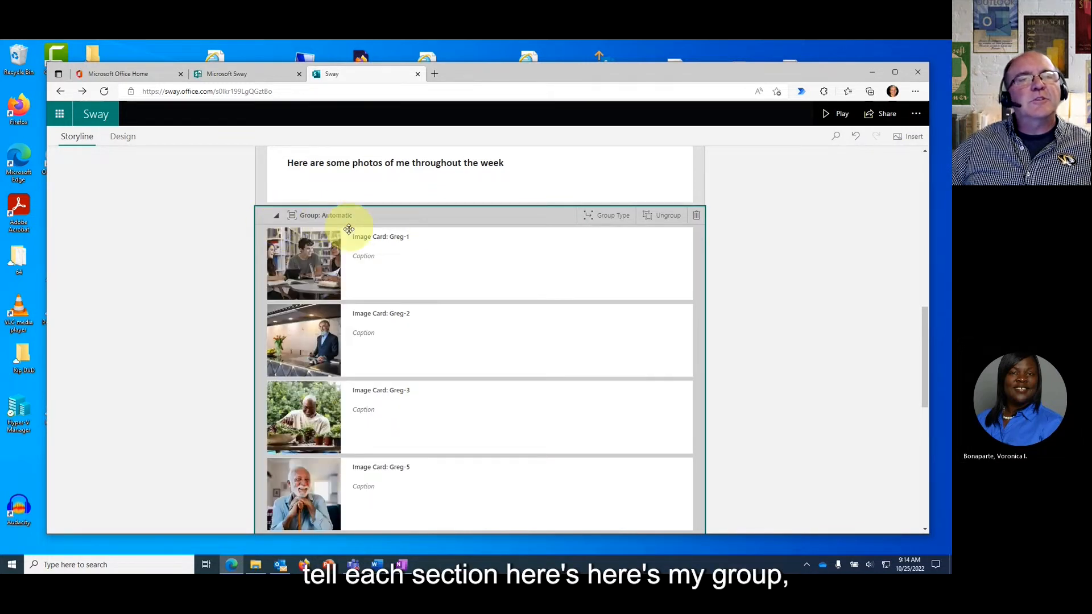
scroll(336, 241, up, 4)
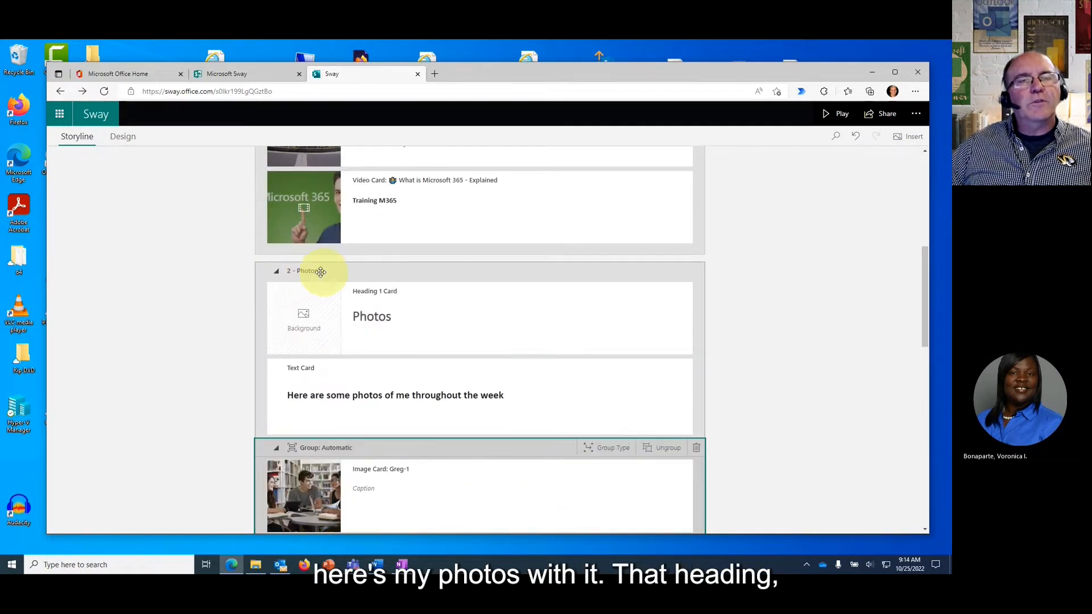
scroll(278, 270, up, 2)
scroll(285, 272, up, 2)
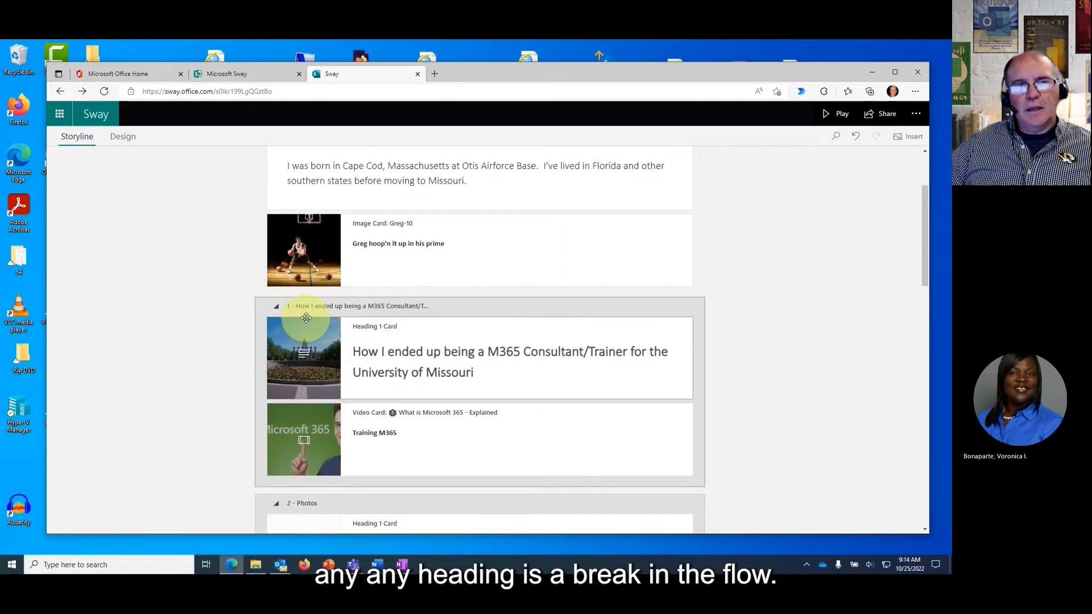
scroll(301, 318, up, 2)
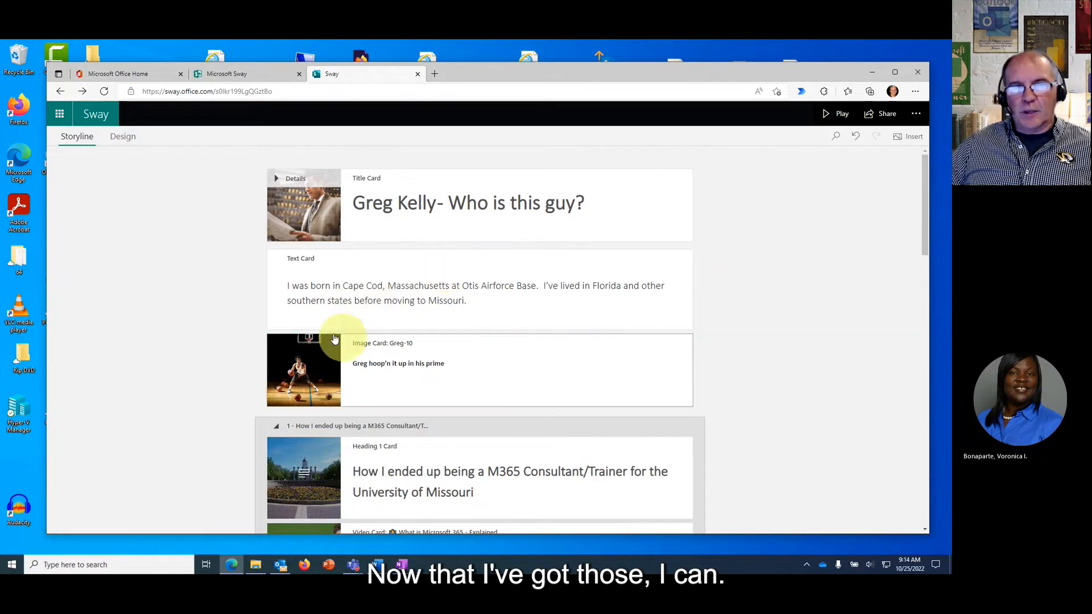
drag(361, 332, 390, 419)
scroll(390, 419, down, 4)
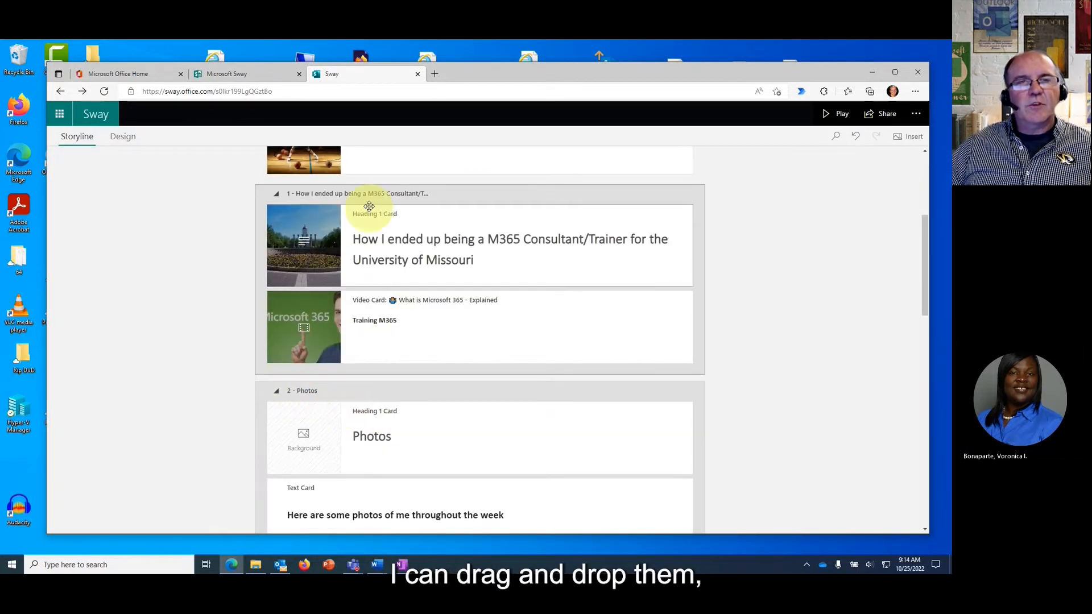
scroll(432, 306, up, 4)
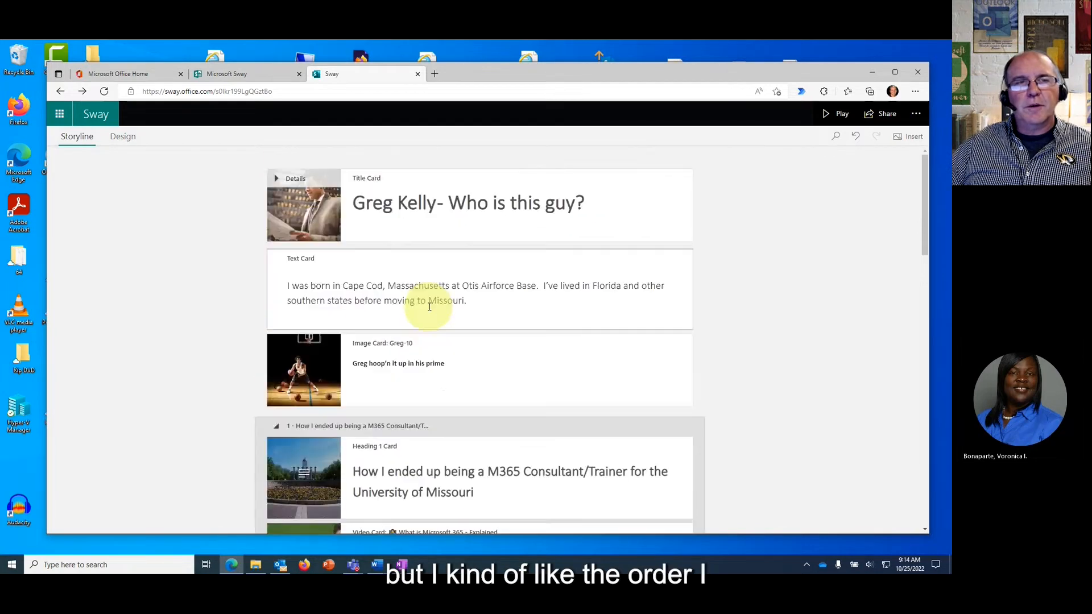
scroll(429, 308, down, 4)
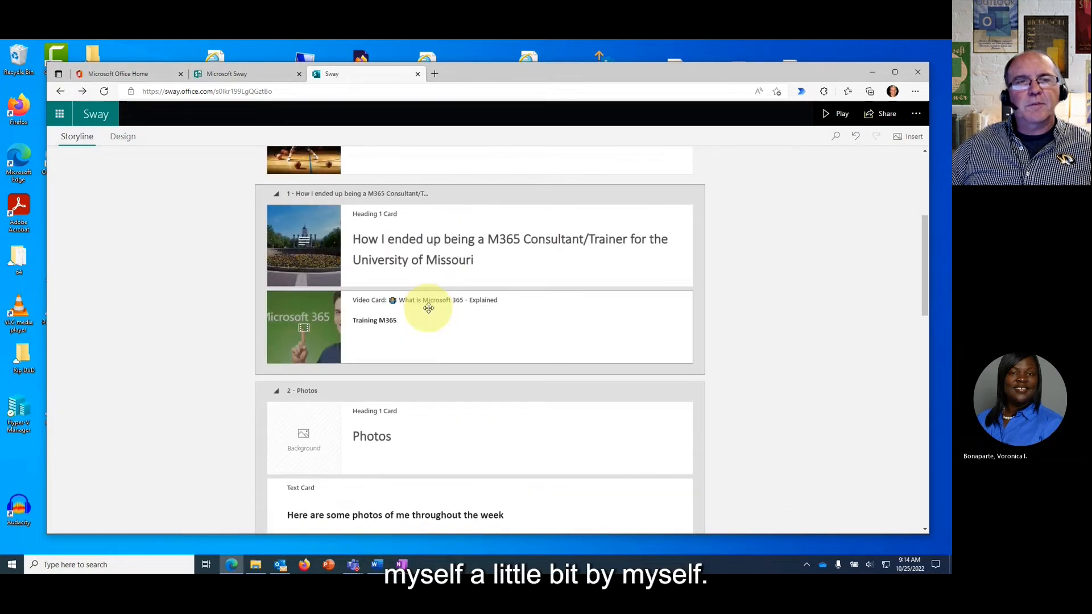
scroll(429, 308, down, 5)
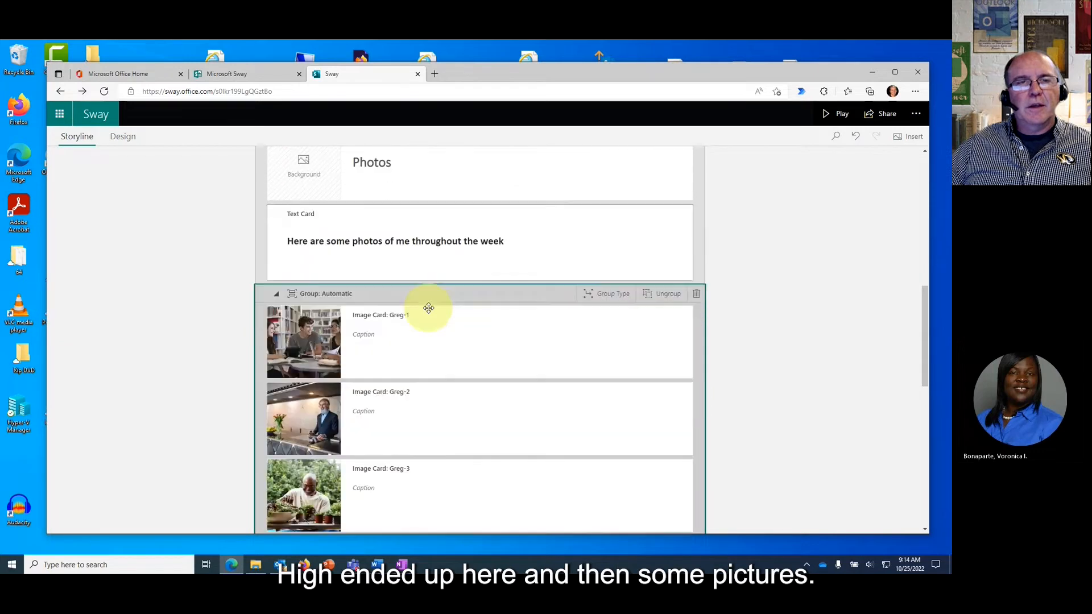
scroll(429, 308, up, 2)
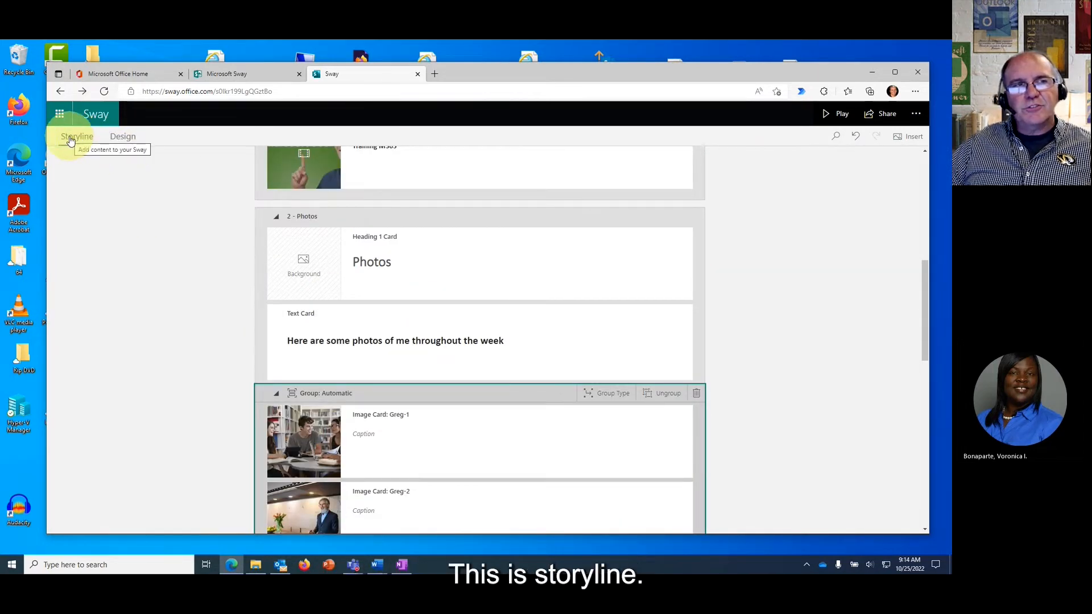
click(118, 140)
Switch the bio to the Design preview, scroll back to the top, and open Styles.
click(118, 140)
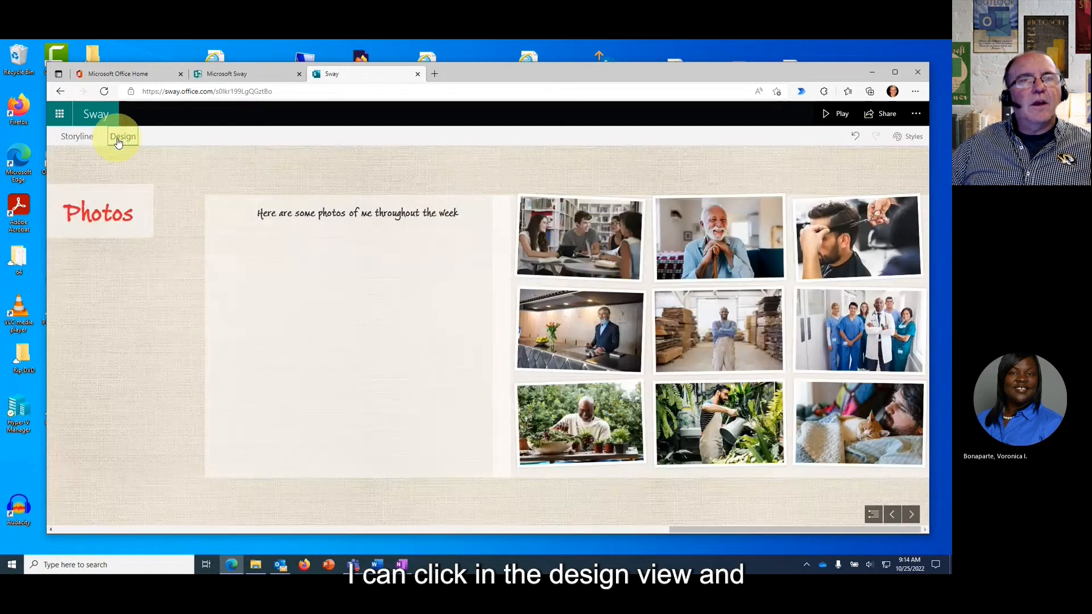
scroll(362, 303, up, 5)
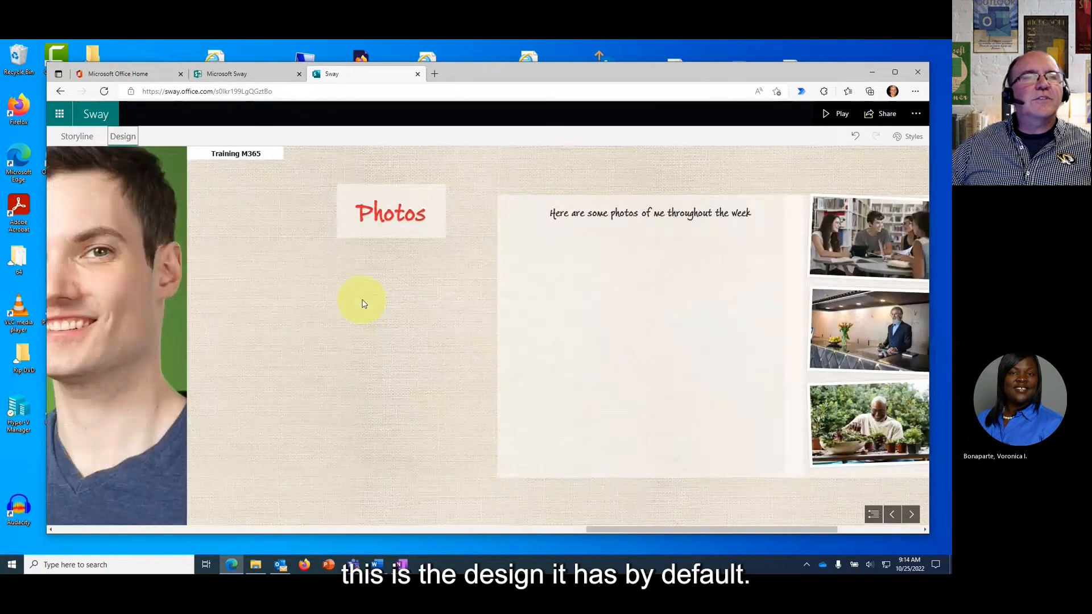
scroll(361, 303, up, 5)
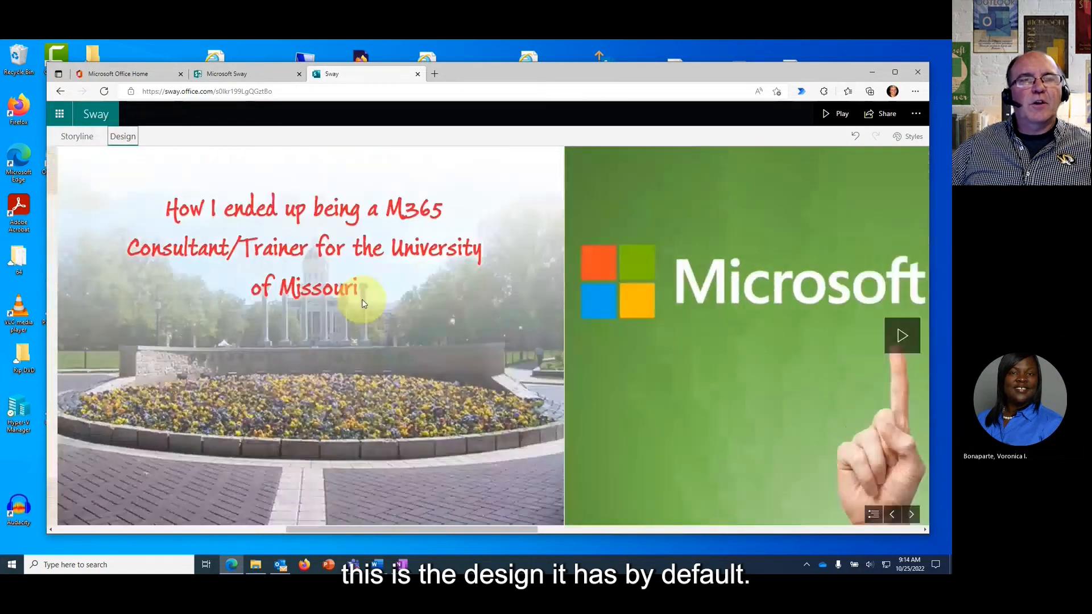
scroll(362, 303, up, 5)
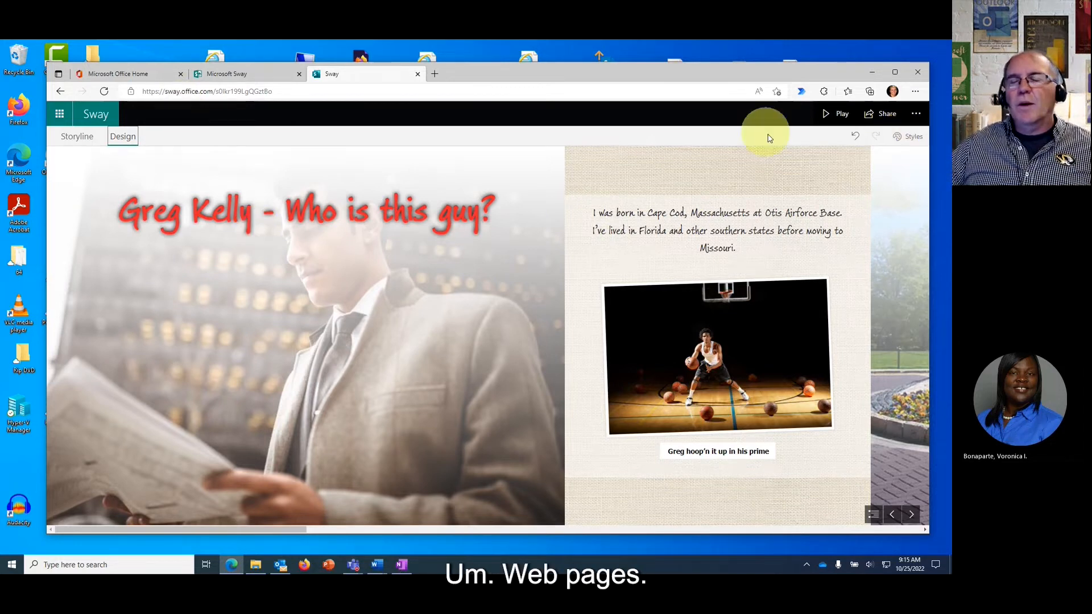
click(911, 142)
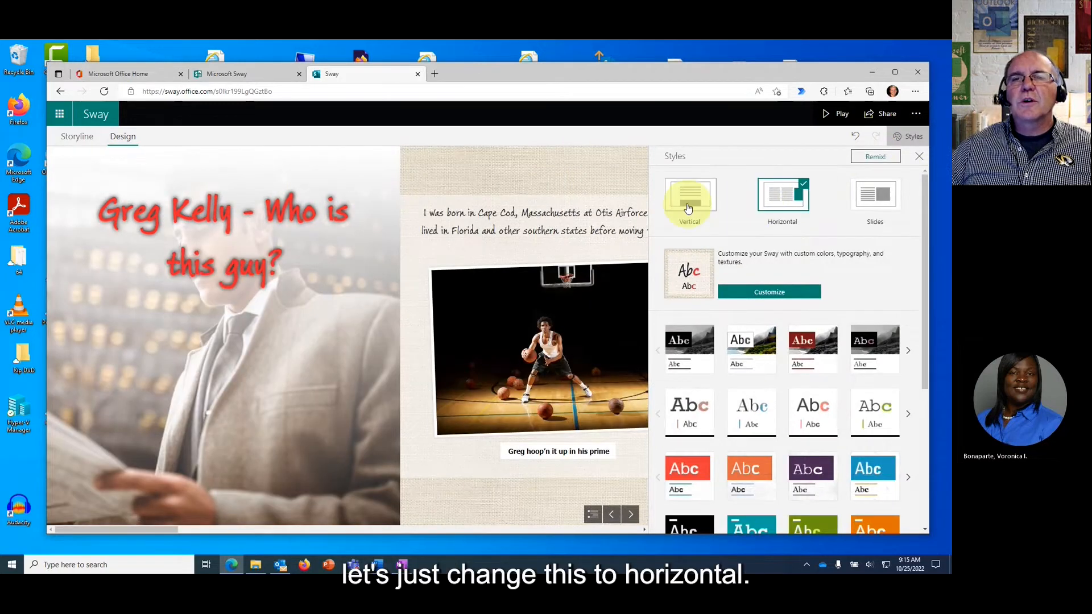
Apply the Vertical layout, a different style preset and an auto-generated Remix design, then review it.
click(687, 208)
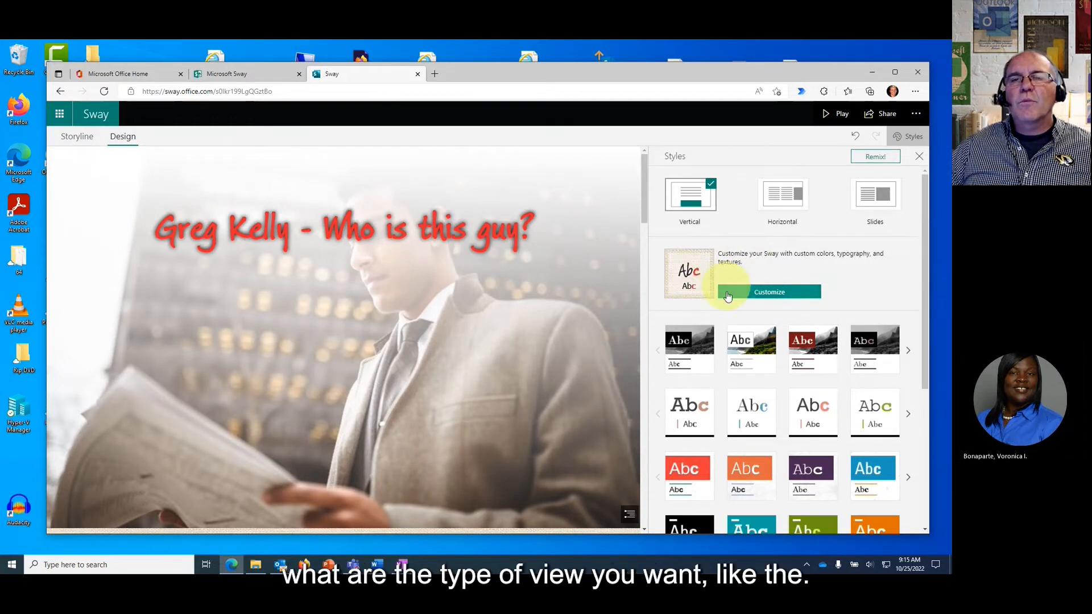
click(748, 362)
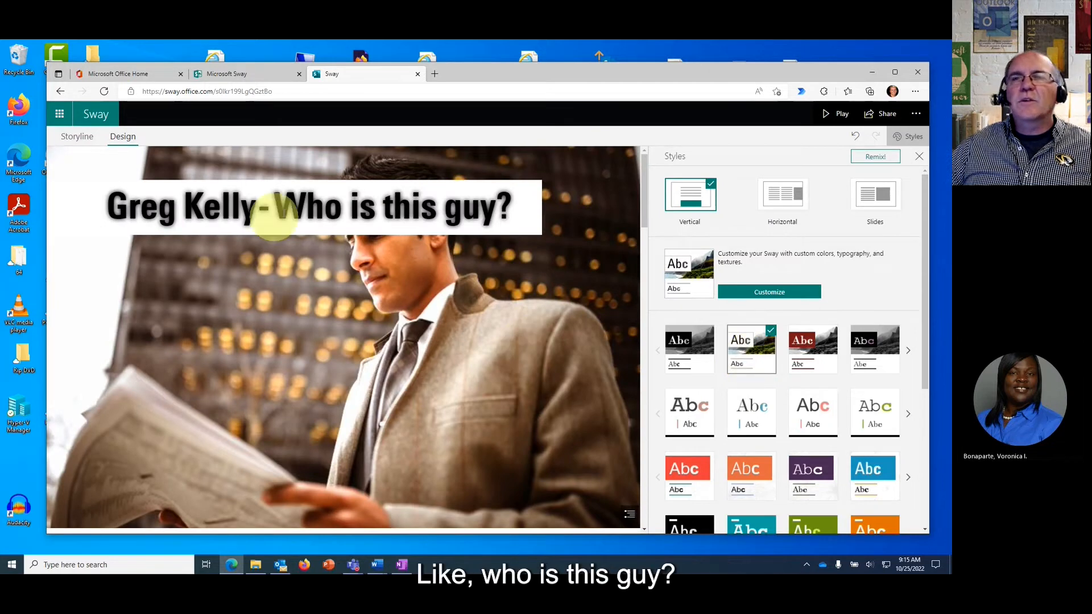
click(874, 158)
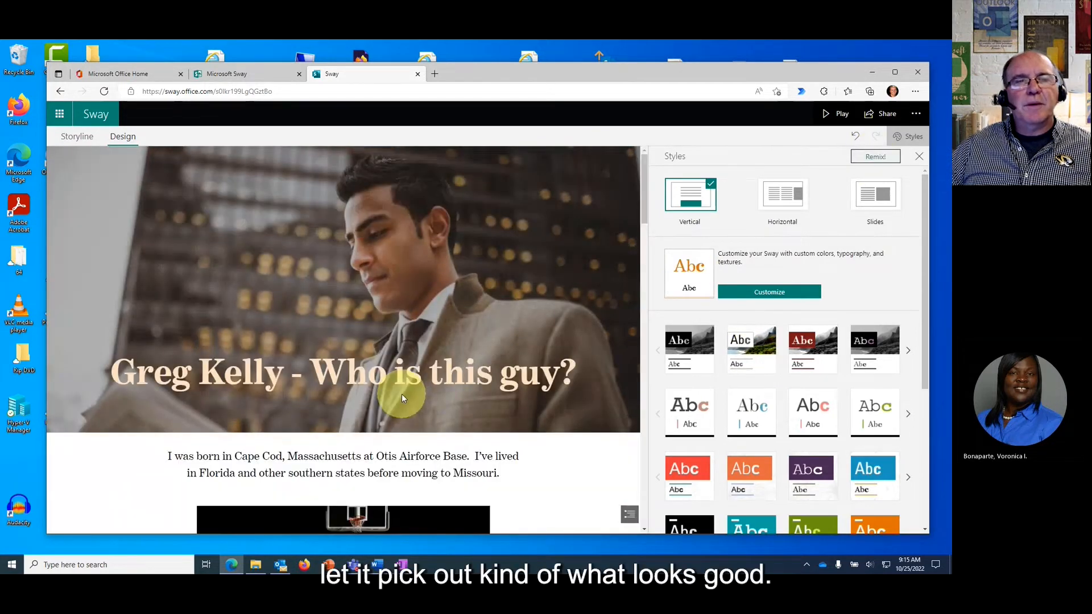
scroll(465, 380, down, 5)
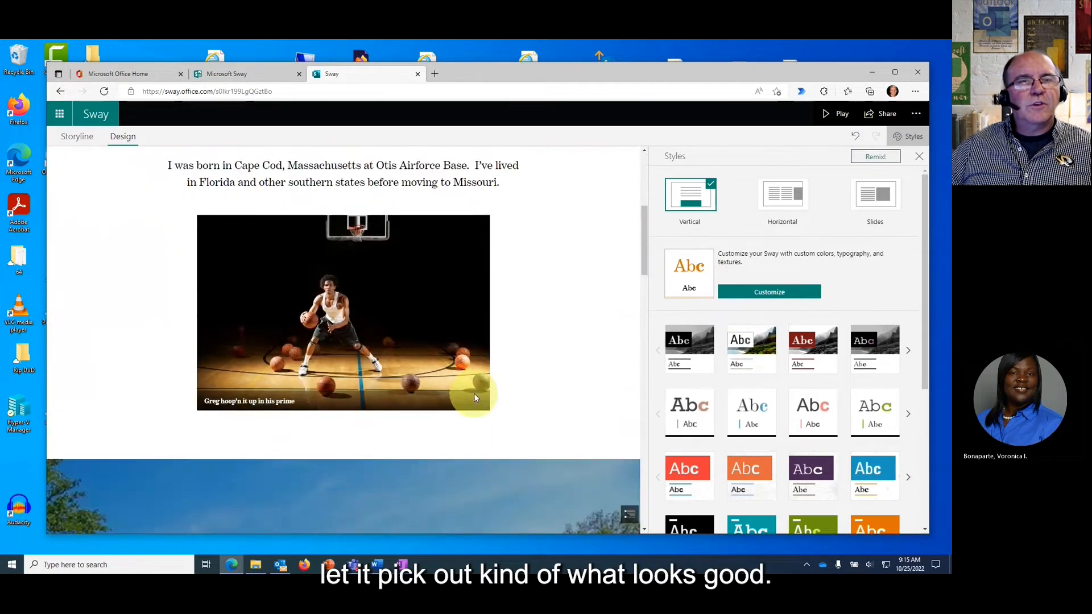
scroll(474, 393, down, 1)
scroll(474, 393, up, 3)
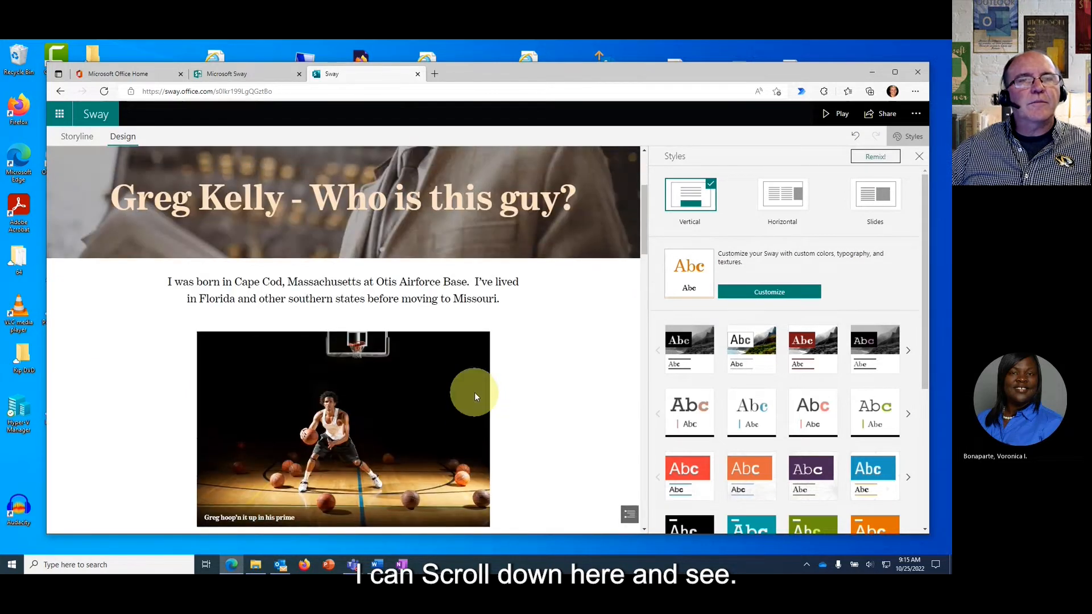
scroll(475, 393, down, 7)
scroll(475, 392, down, 10)
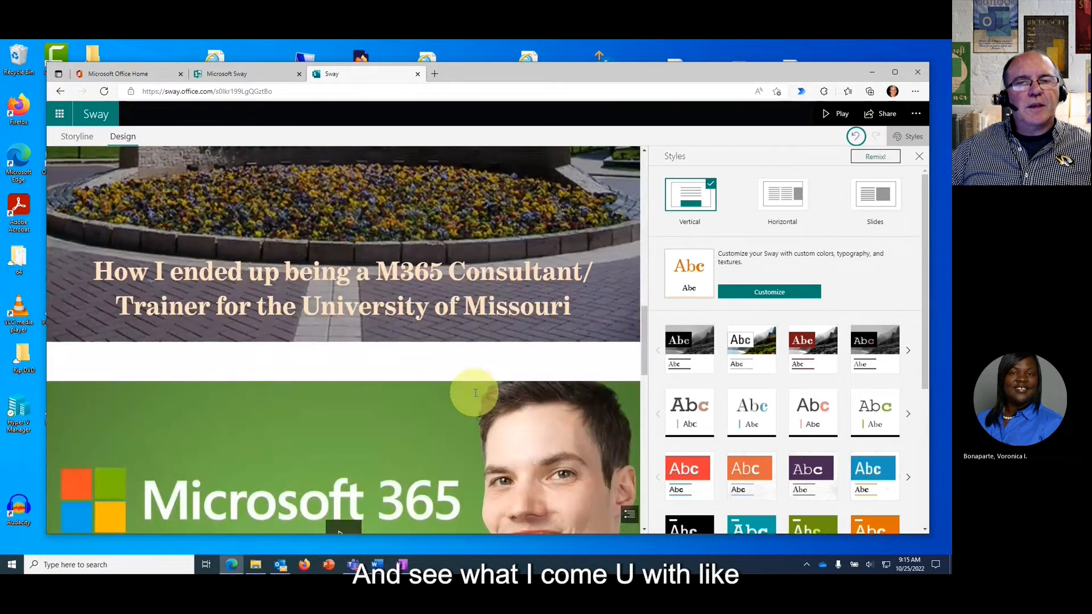
scroll(475, 396, down, 4)
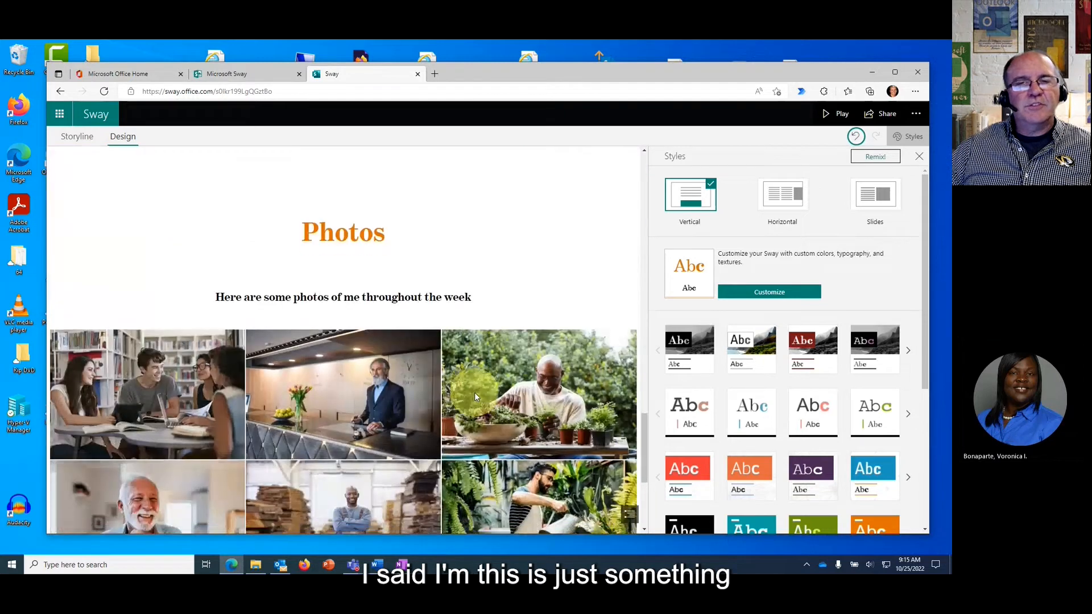
scroll(476, 397, down, 2)
scroll(474, 392, up, 16)
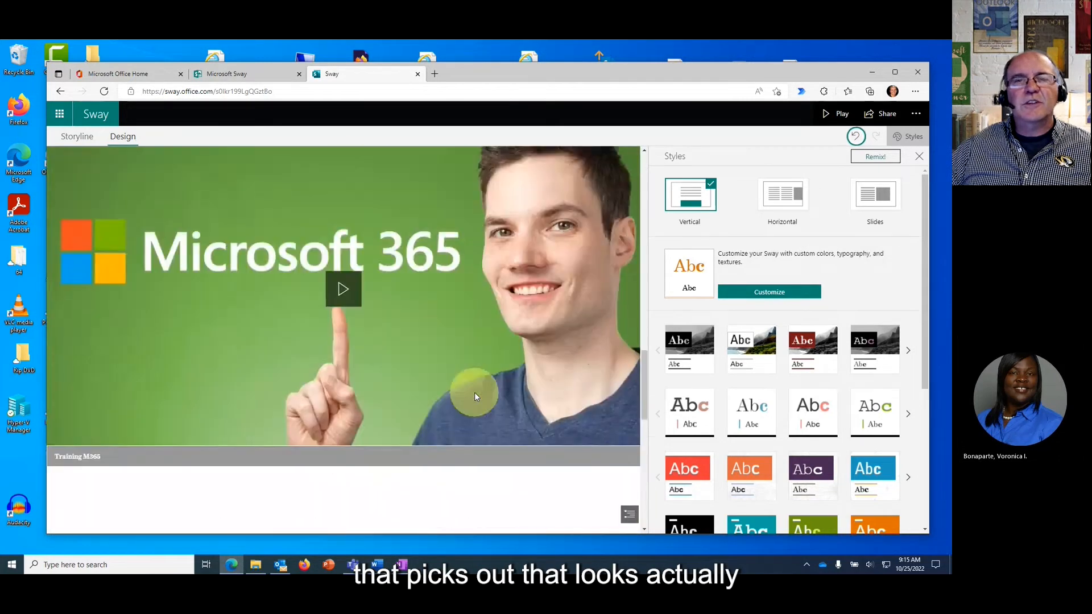
scroll(474, 392, up, 10)
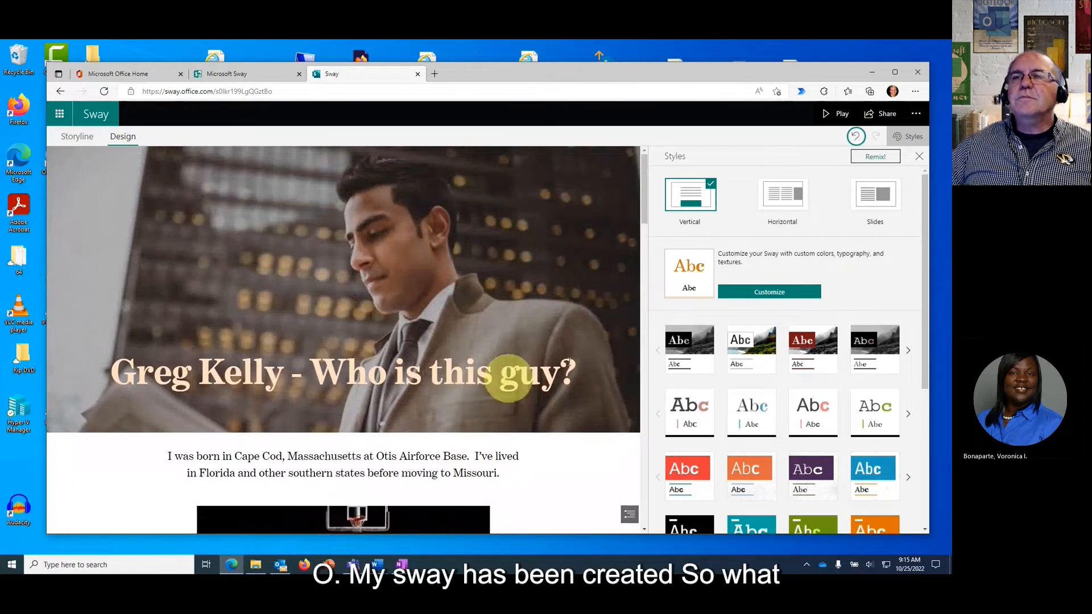
Close Styles, jump via Navigation to the 01 'How I ended up…' section, then Play.
click(922, 160)
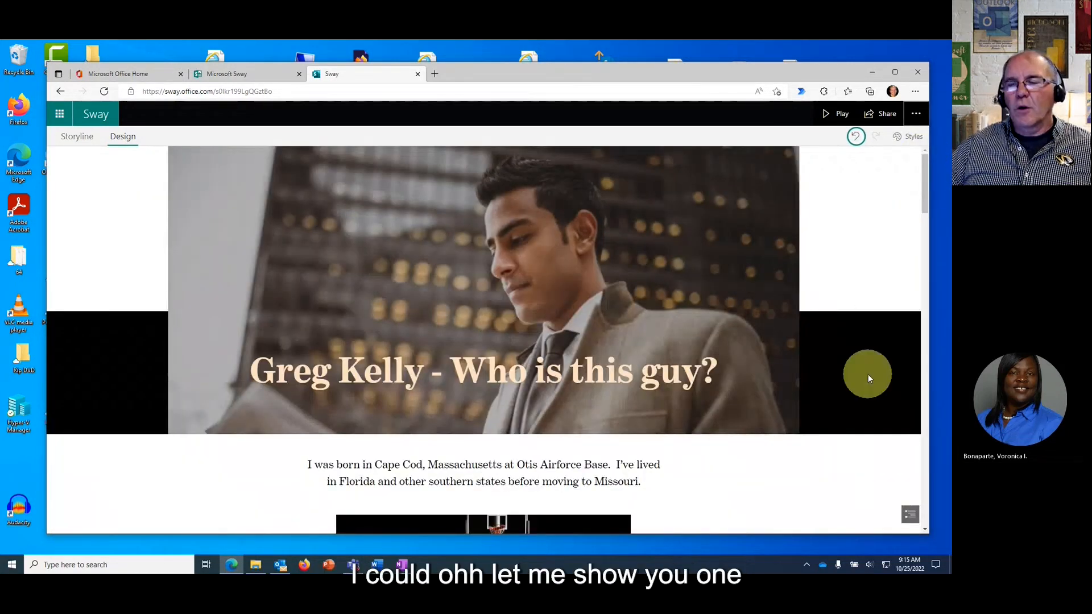
click(910, 517)
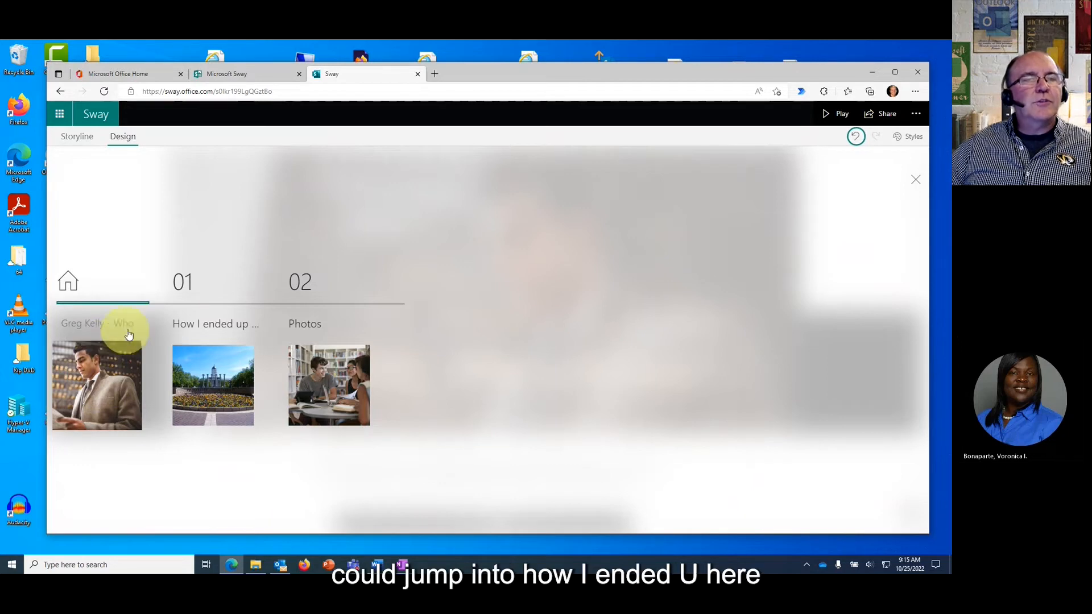
click(234, 379)
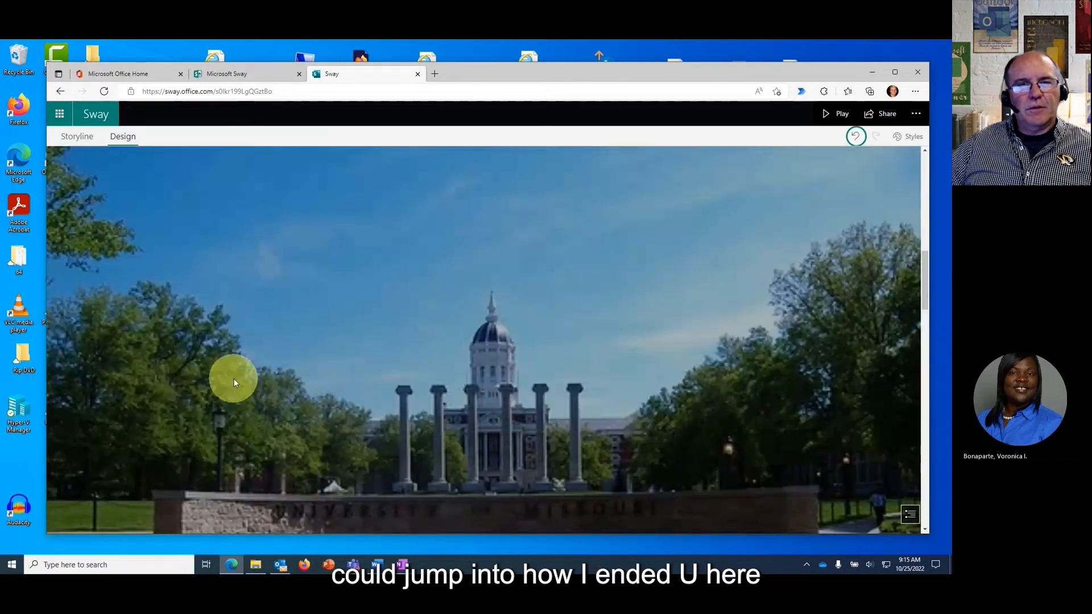
scroll(579, 354, down, 5)
scroll(581, 356, up, 4)
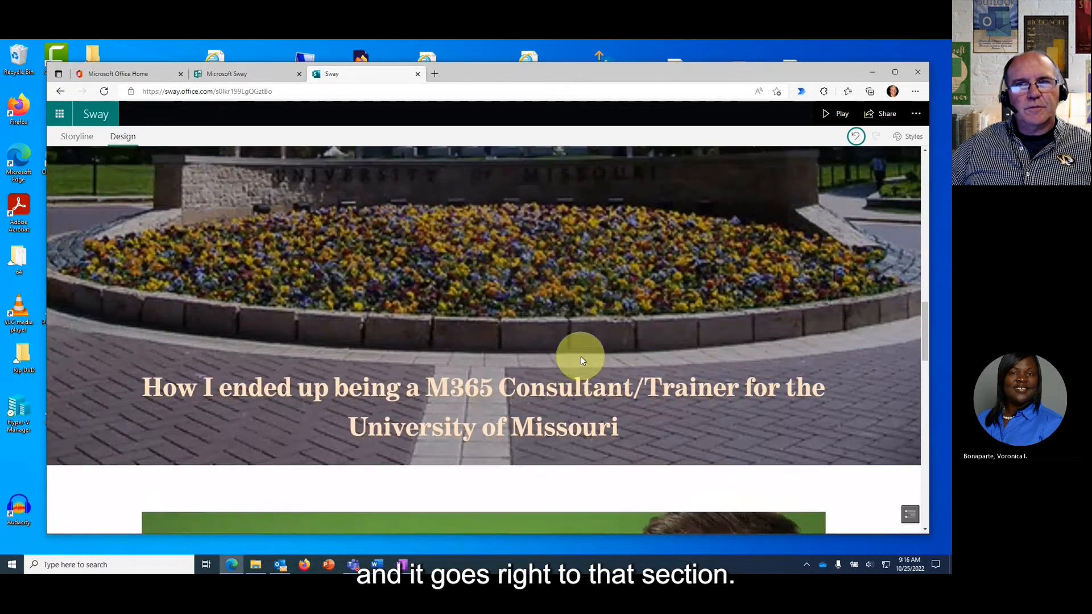
click(837, 116)
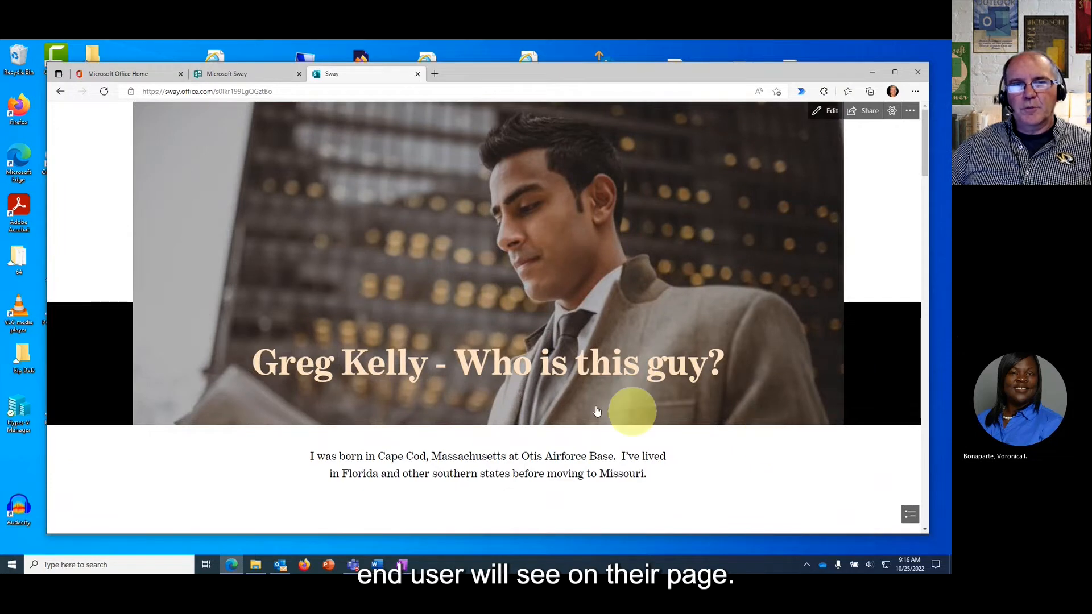
Scroll through the played bio, then play and pause the Training M365 video twice.
scroll(607, 296, down, 3)
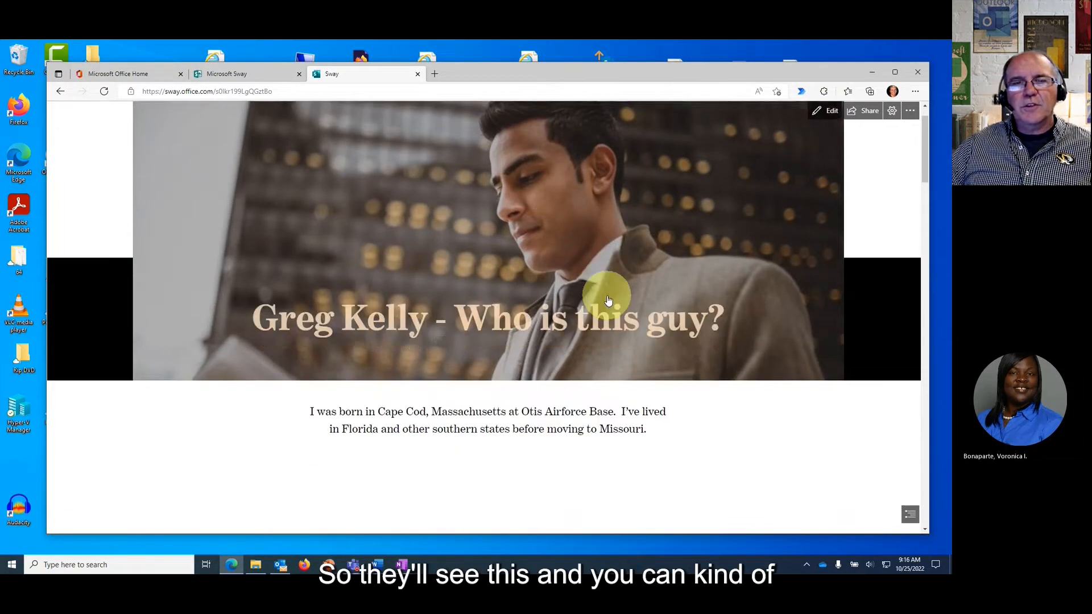
scroll(558, 361, down, 2)
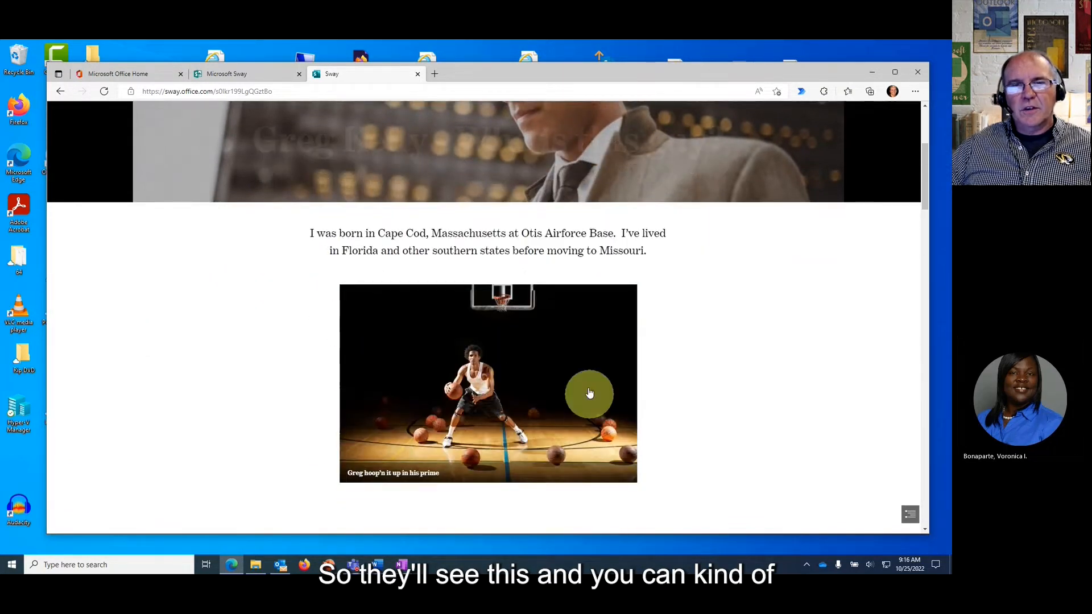
scroll(573, 408, down, 1)
scroll(573, 407, down, 1)
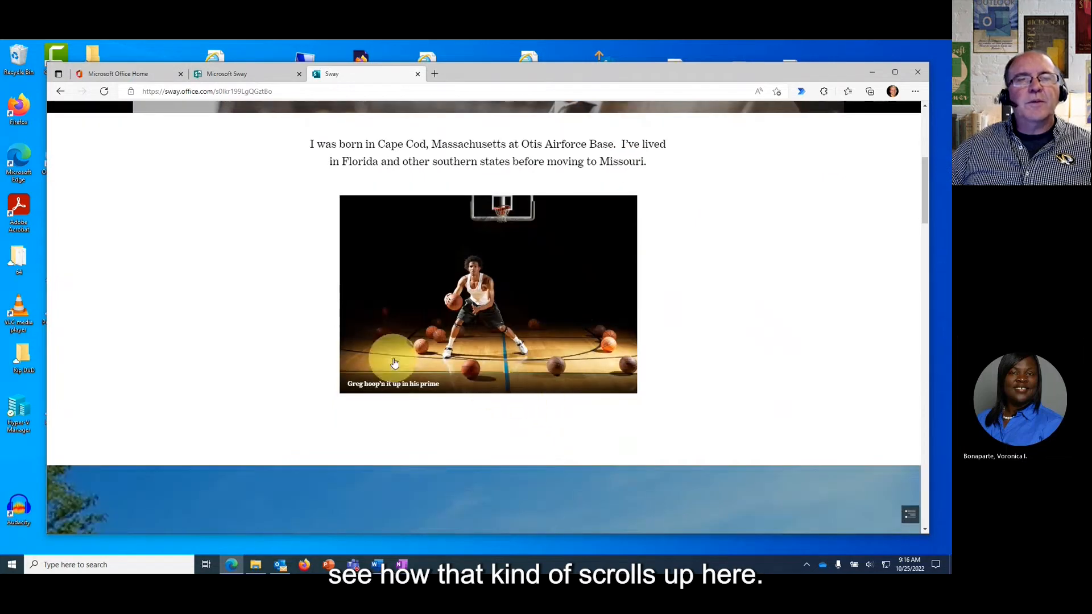
scroll(472, 341, down, 6)
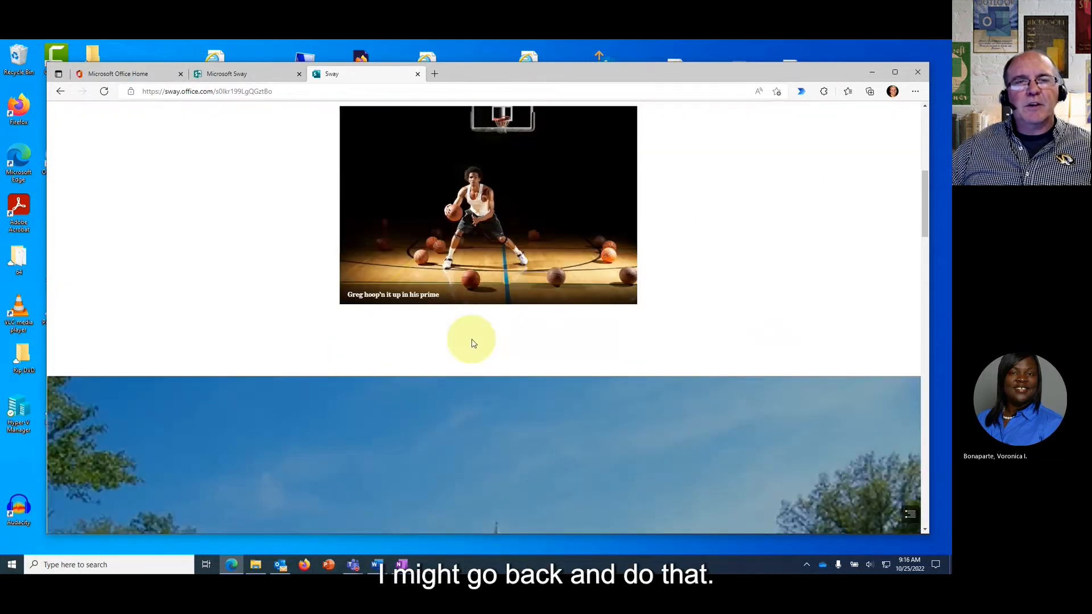
scroll(472, 341, down, 5)
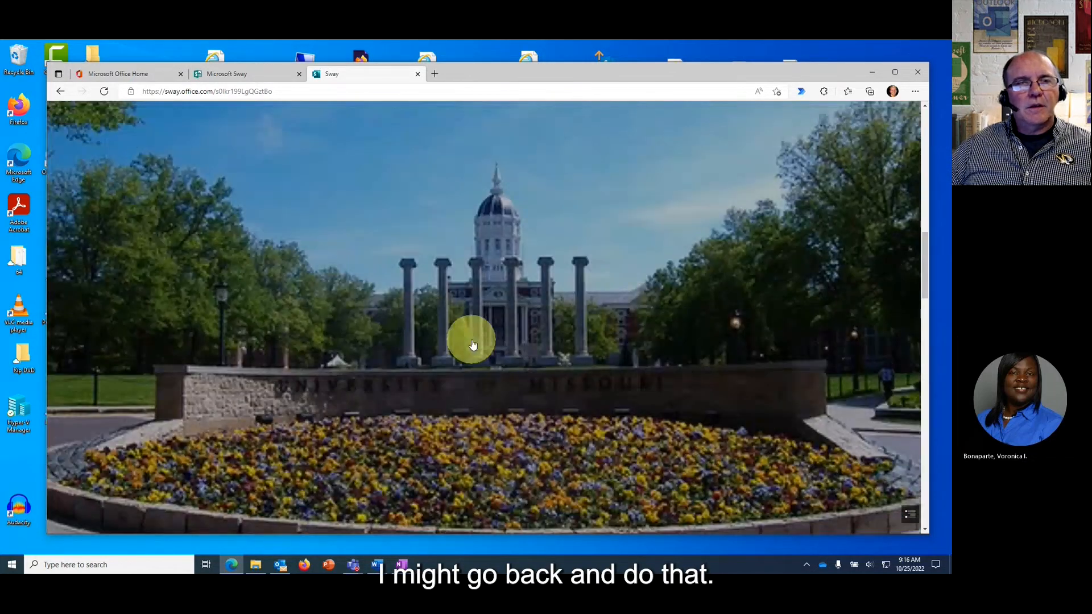
scroll(562, 351, down, 12)
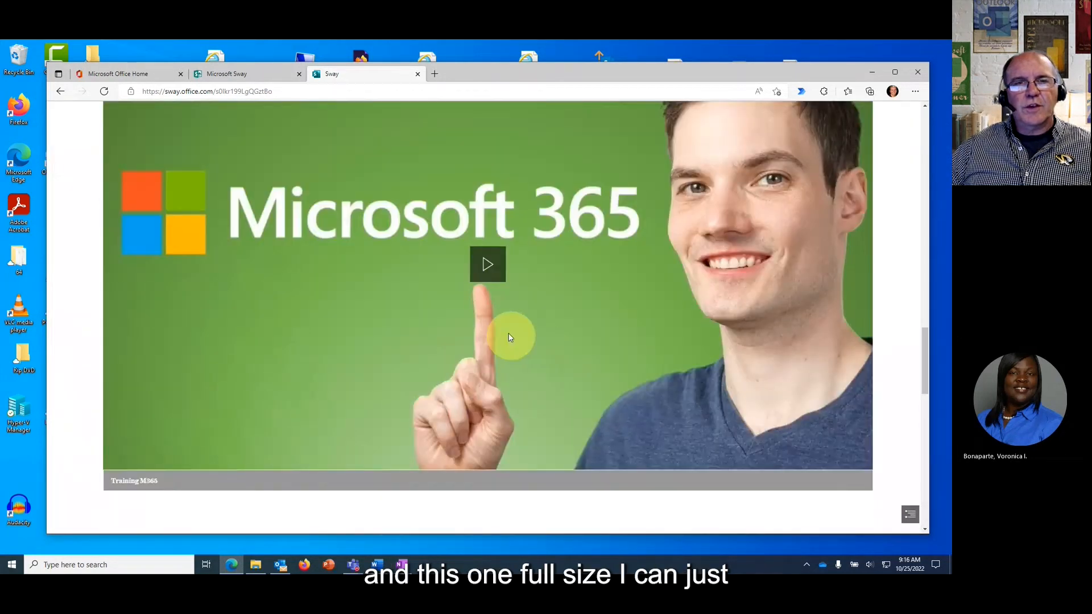
click(487, 264)
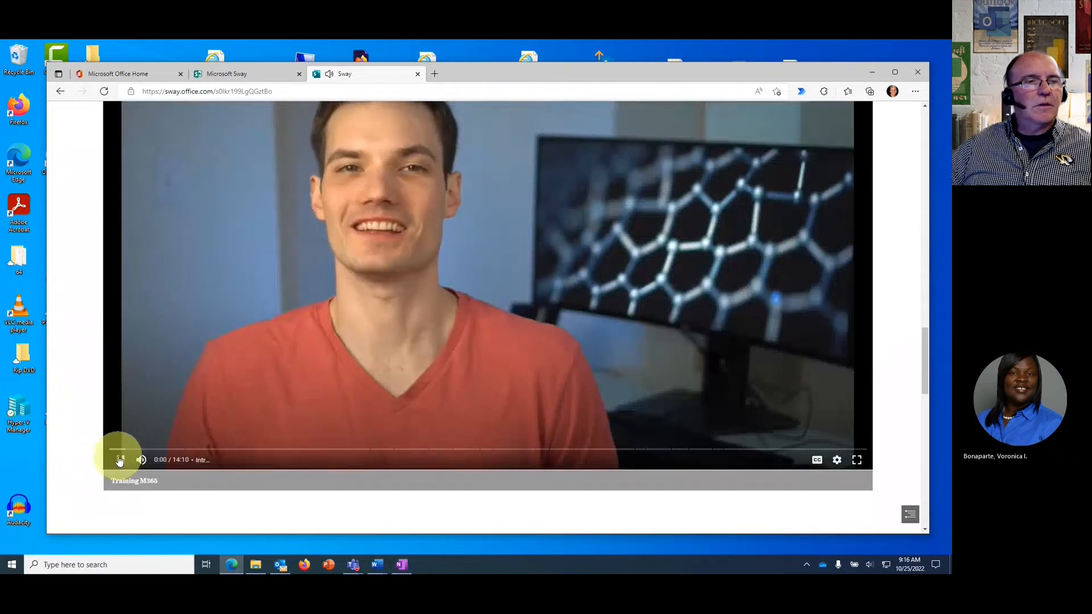
click(119, 462)
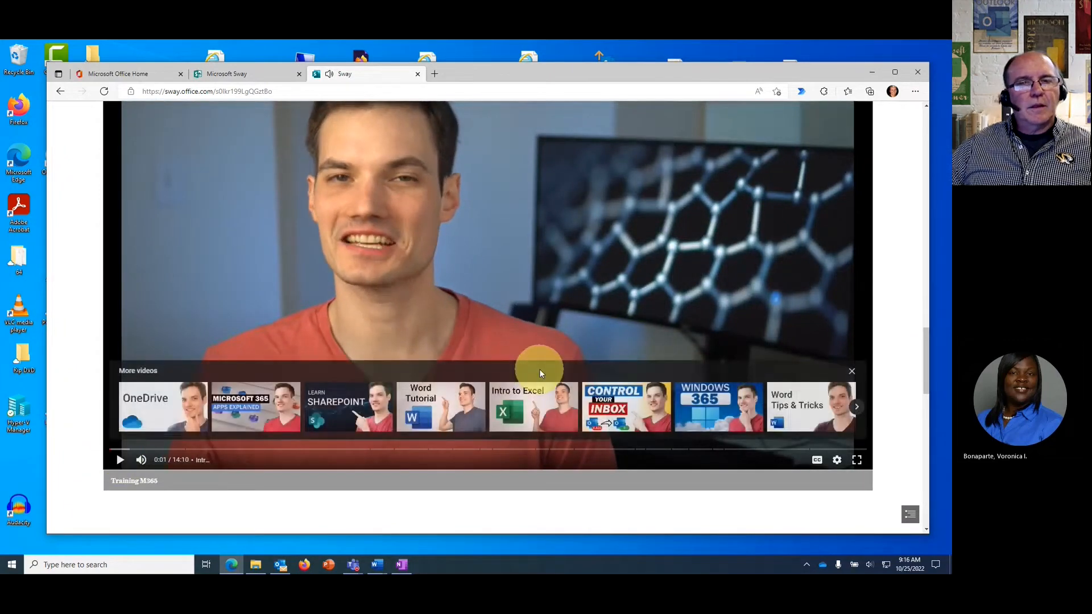
click(748, 276)
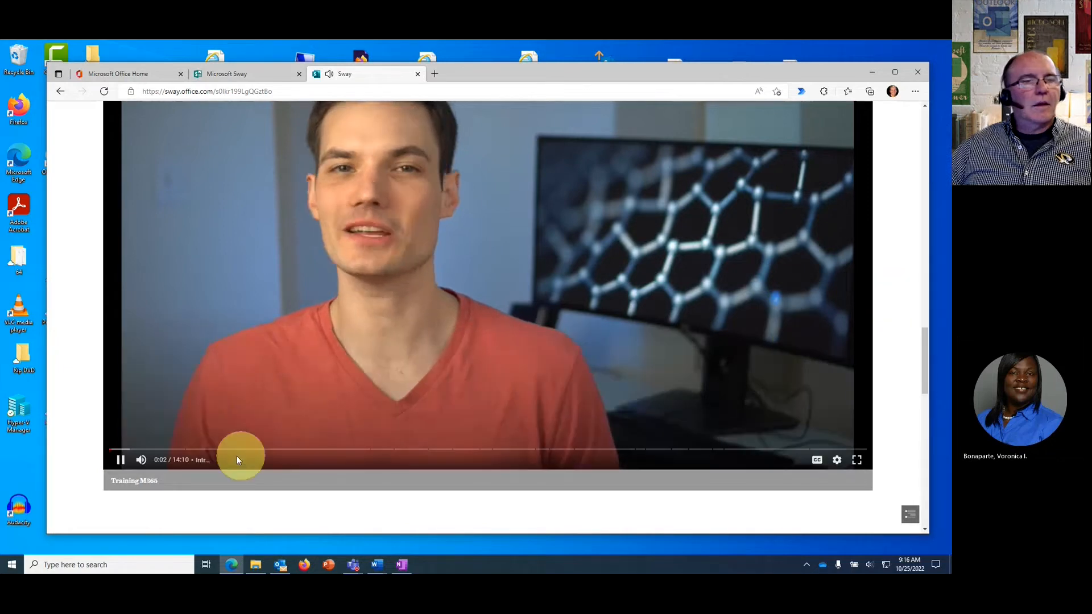
click(120, 460)
Scroll down to the Photos grid, then return to the editor.
scroll(857, 407, down, 6)
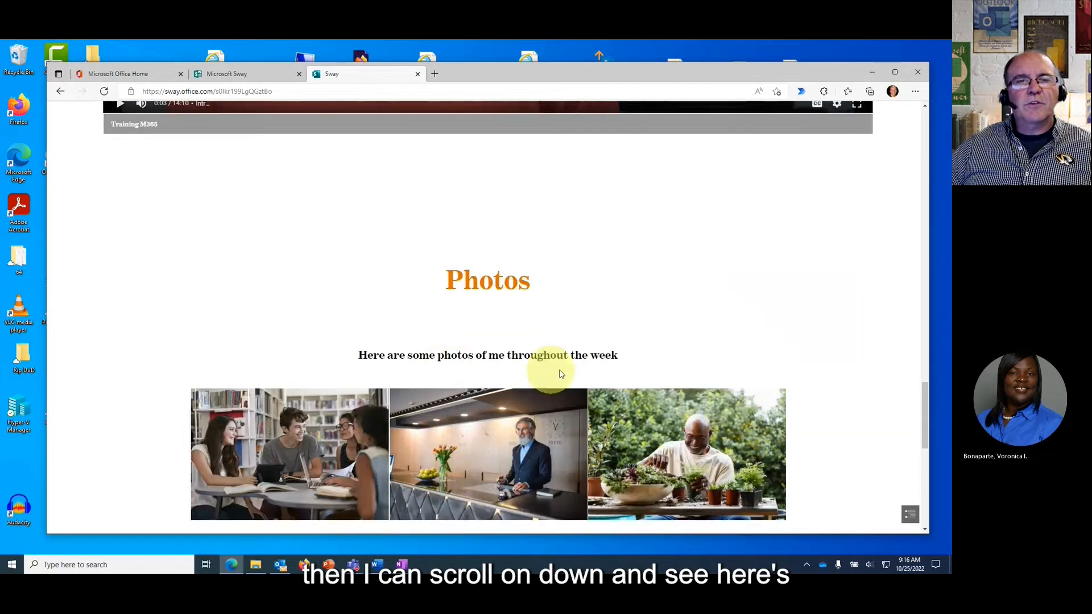
scroll(814, 358, down, 5)
scroll(825, 368, up, 10)
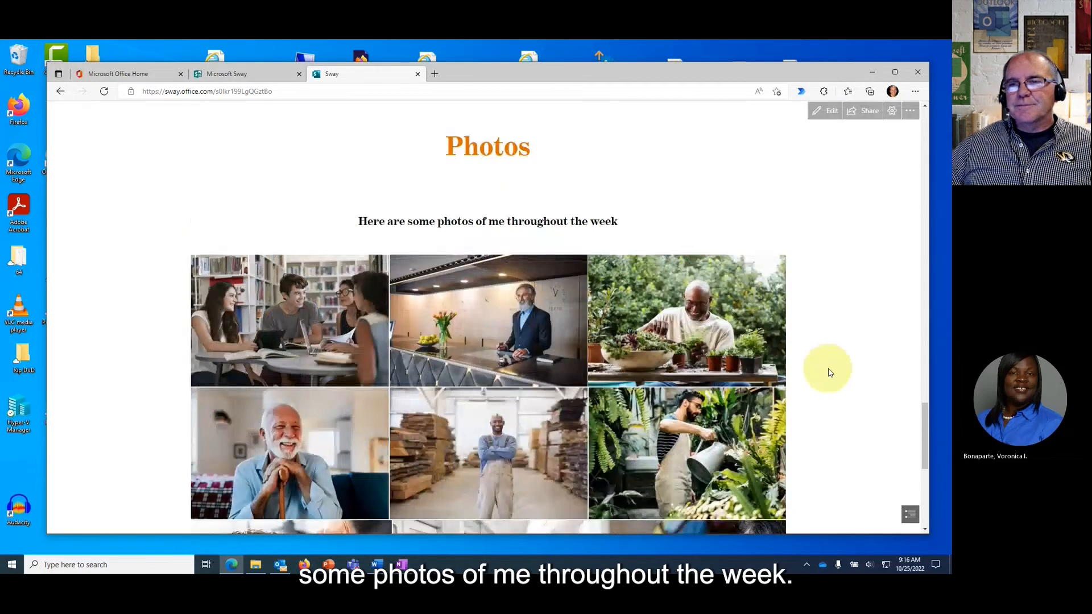
scroll(826, 373, down, 3)
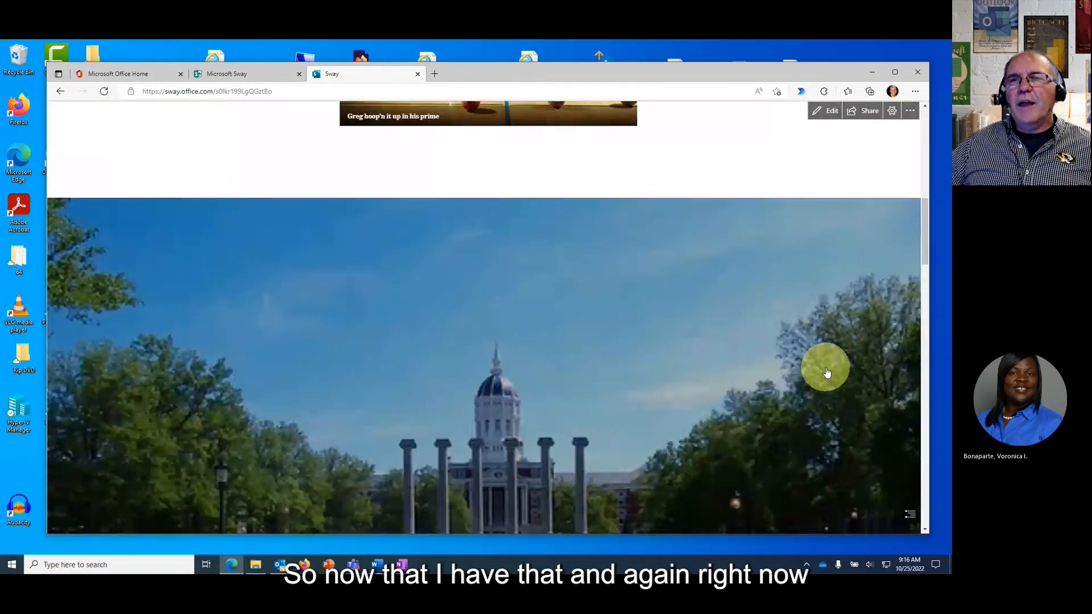
scroll(826, 372, down, 3)
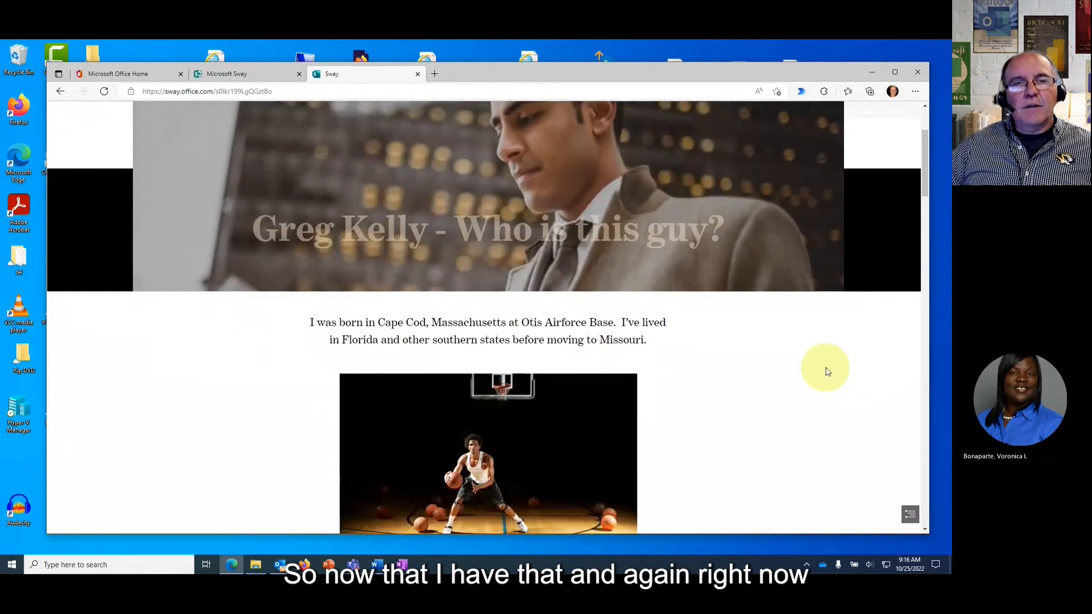
scroll(792, 324, up, 2)
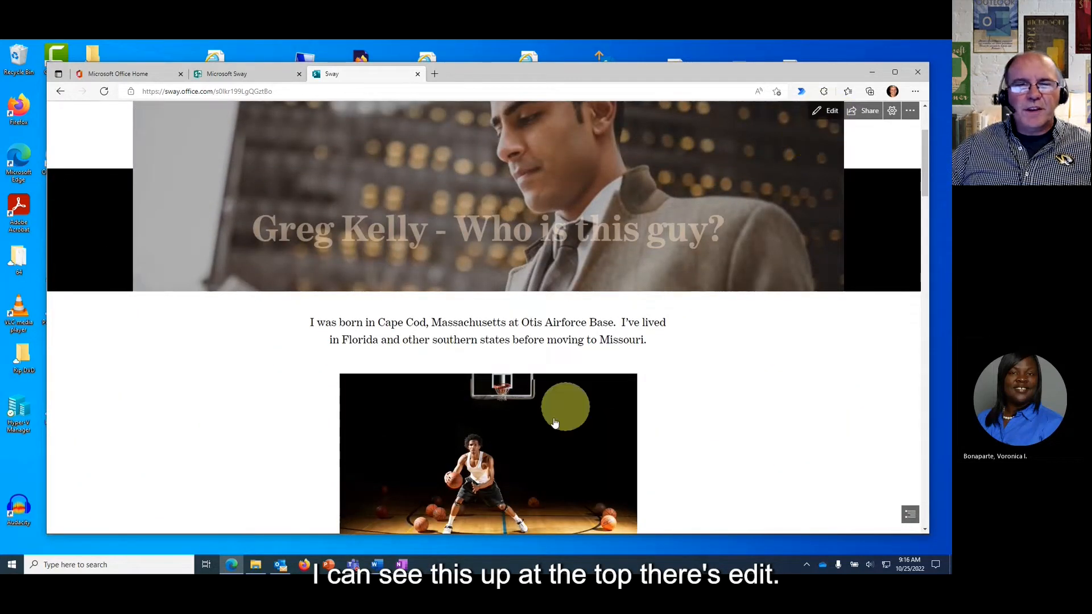
click(825, 111)
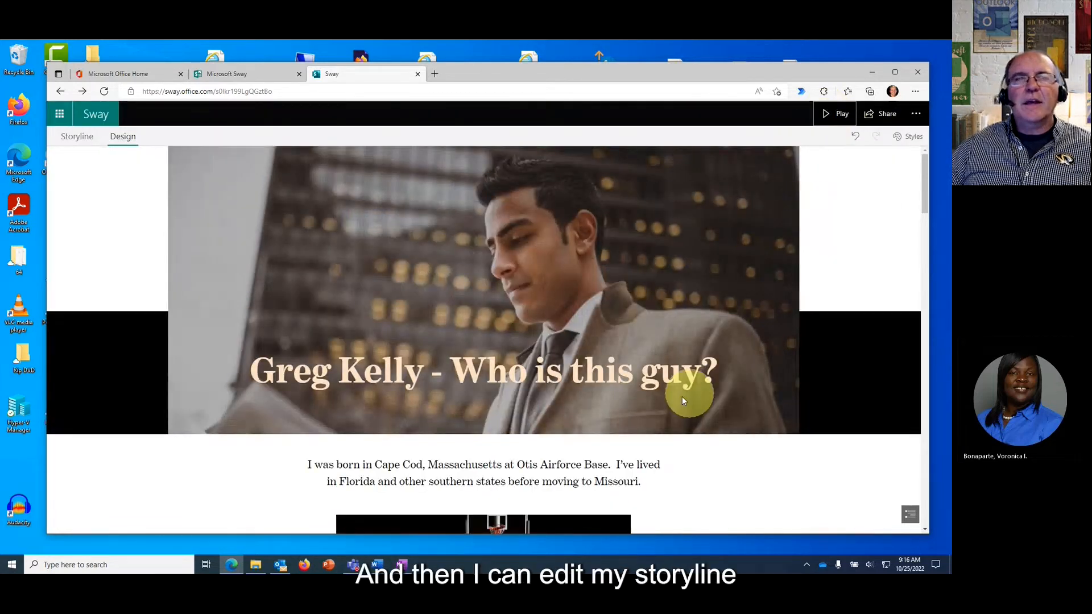
In Storyline, make the basketball image card fill the full page.
click(76, 136)
scroll(775, 286, up, 5)
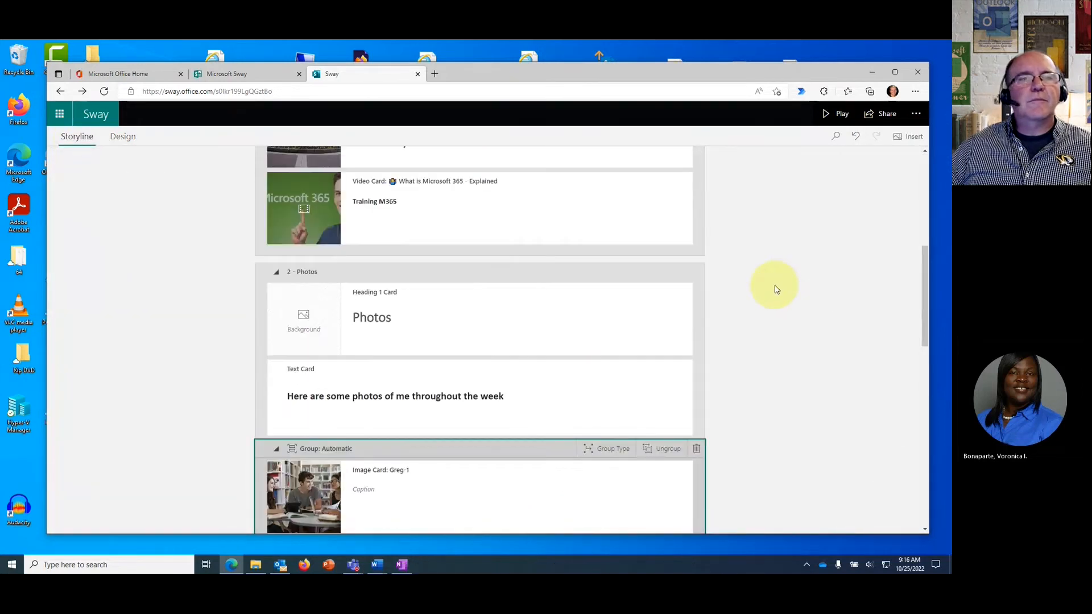
scroll(611, 321, up, 3)
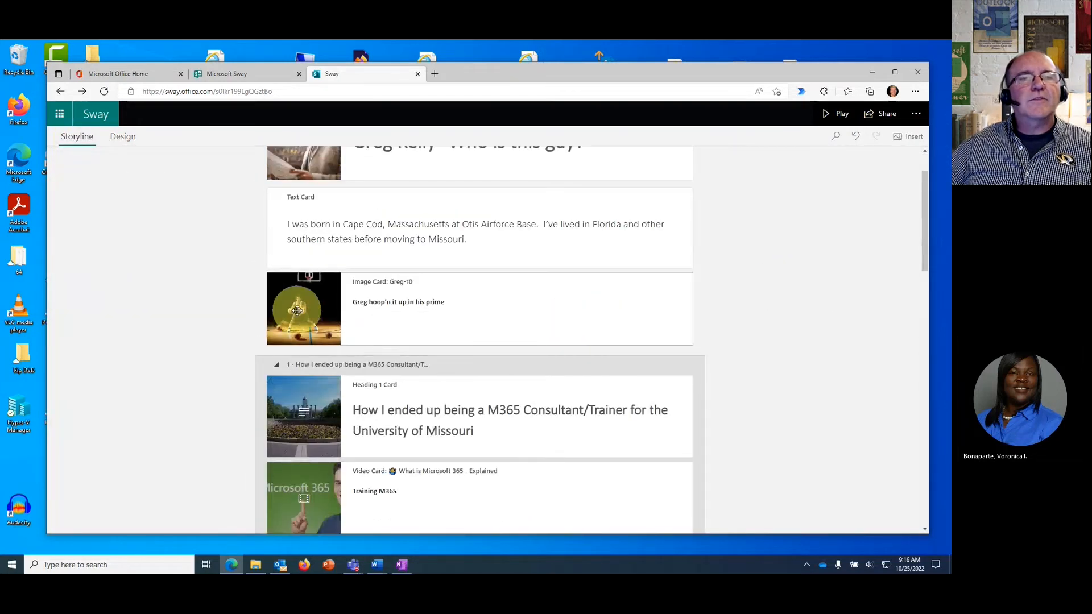
click(529, 318)
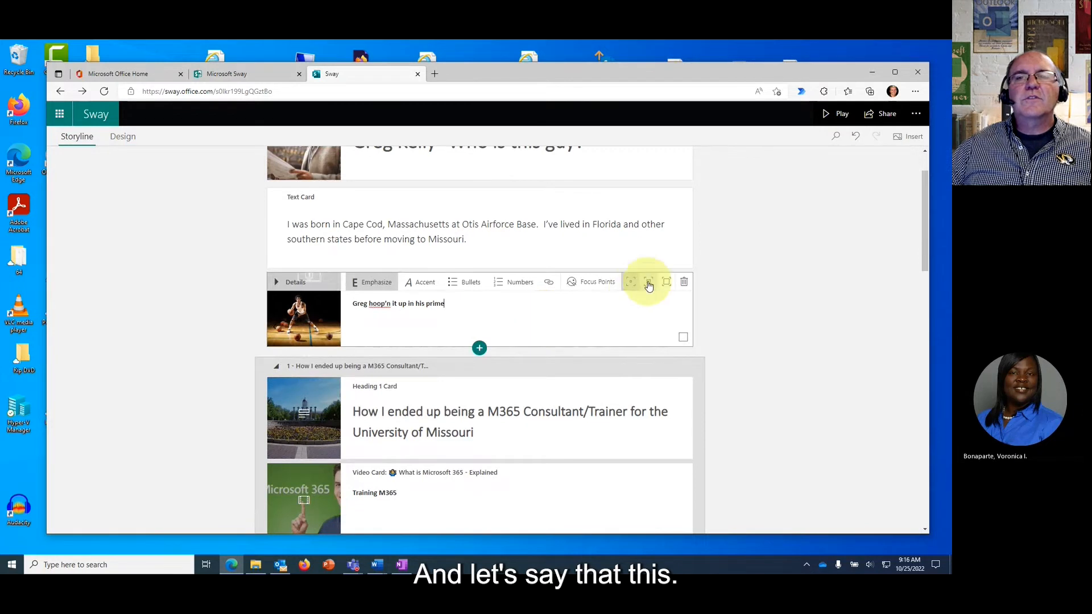
click(561, 311)
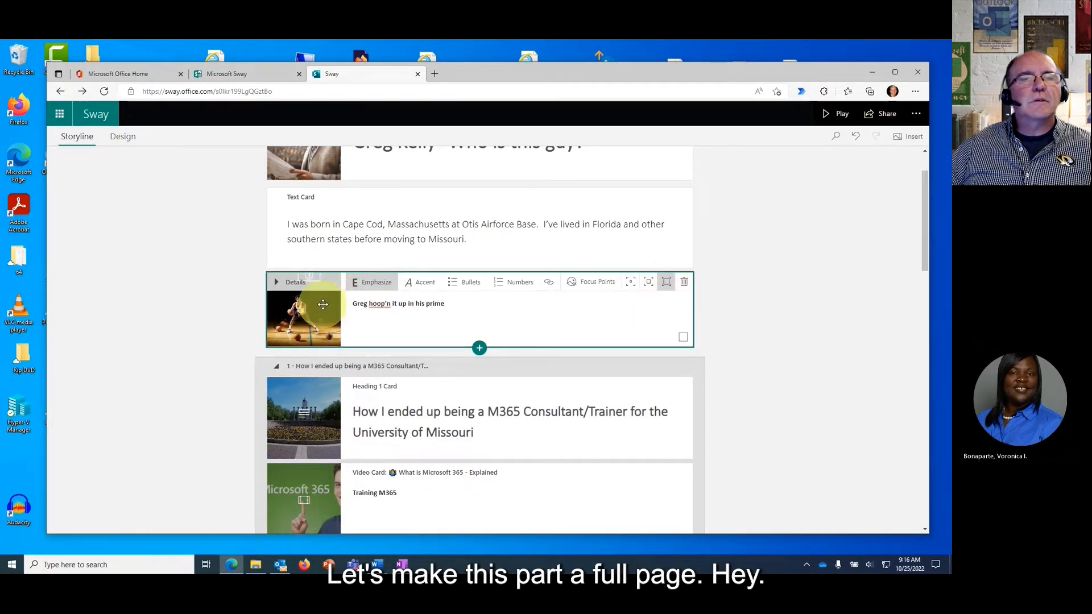
click(666, 282)
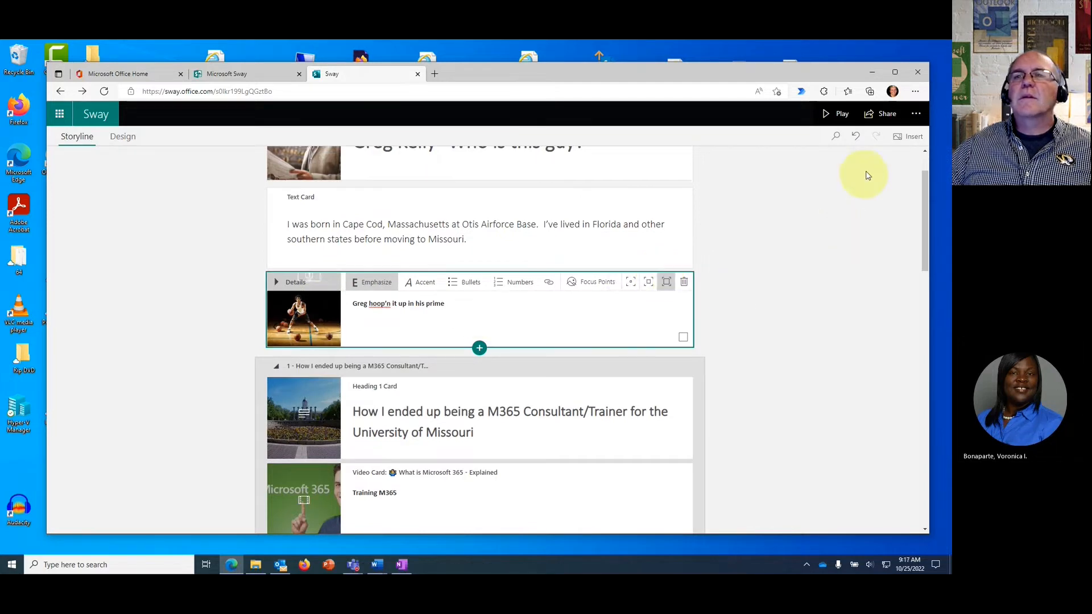
Preview the Sway with the full-page basketball image, then go back to editing.
click(836, 117)
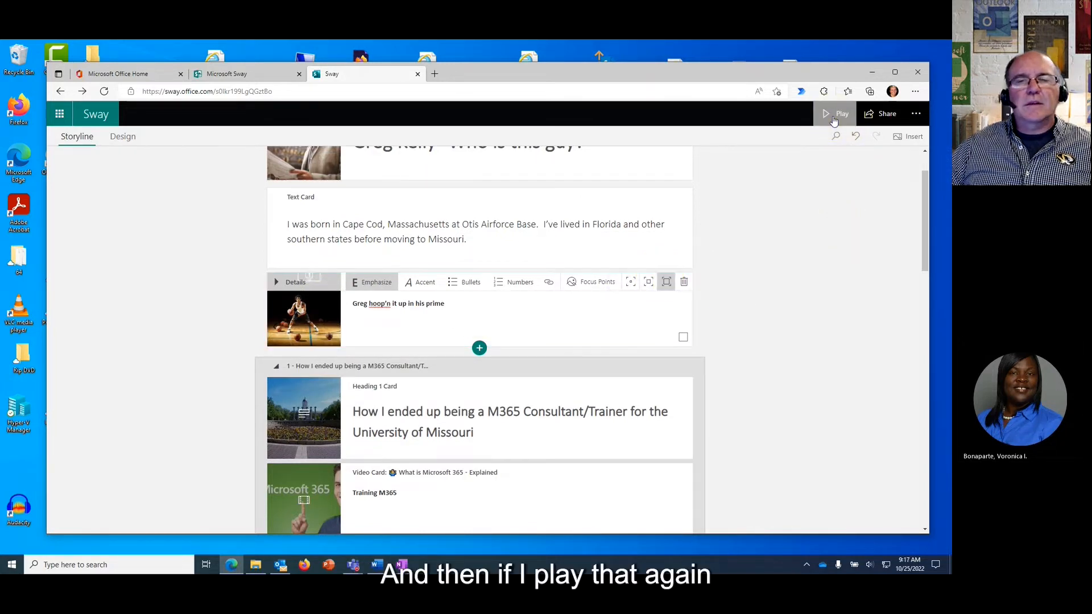
scroll(669, 385, down, 4)
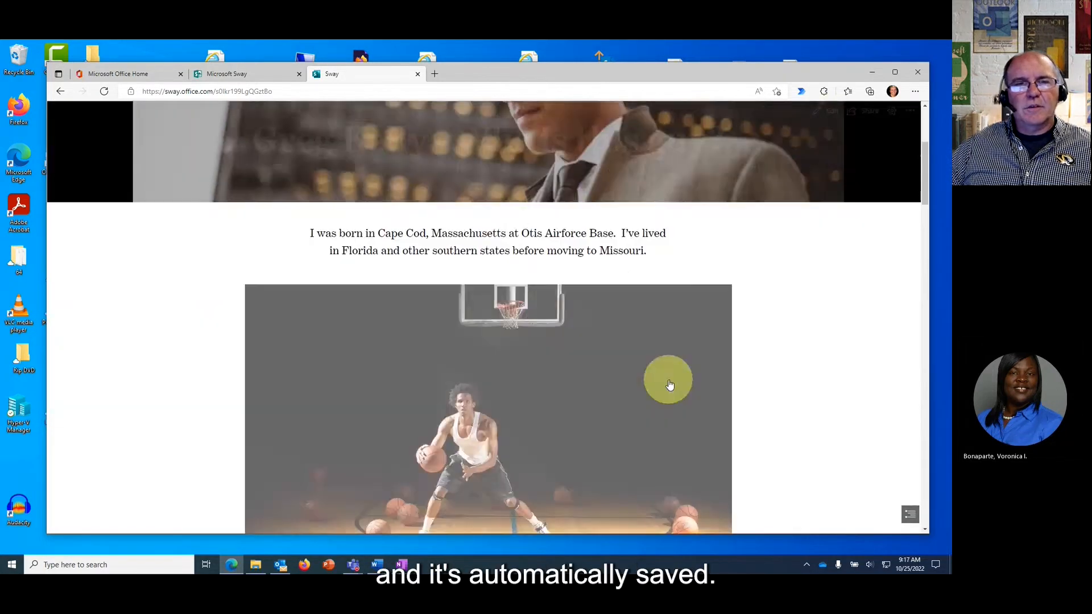
scroll(669, 385, down, 1)
scroll(669, 385, down, 3)
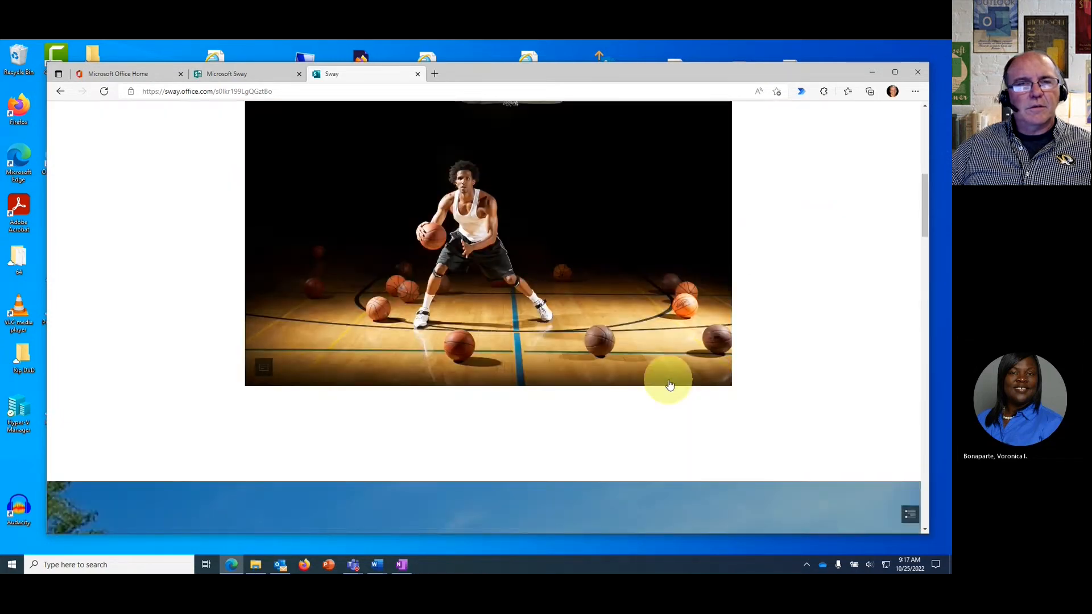
scroll(669, 385, up, 3)
scroll(669, 384, down, 10)
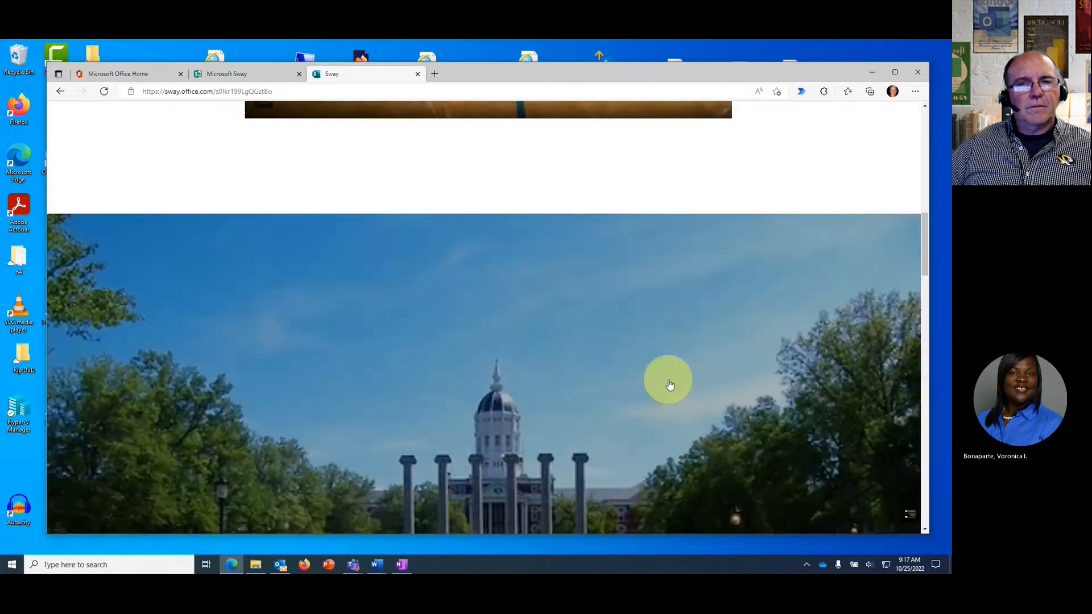
scroll(669, 384, up, 12)
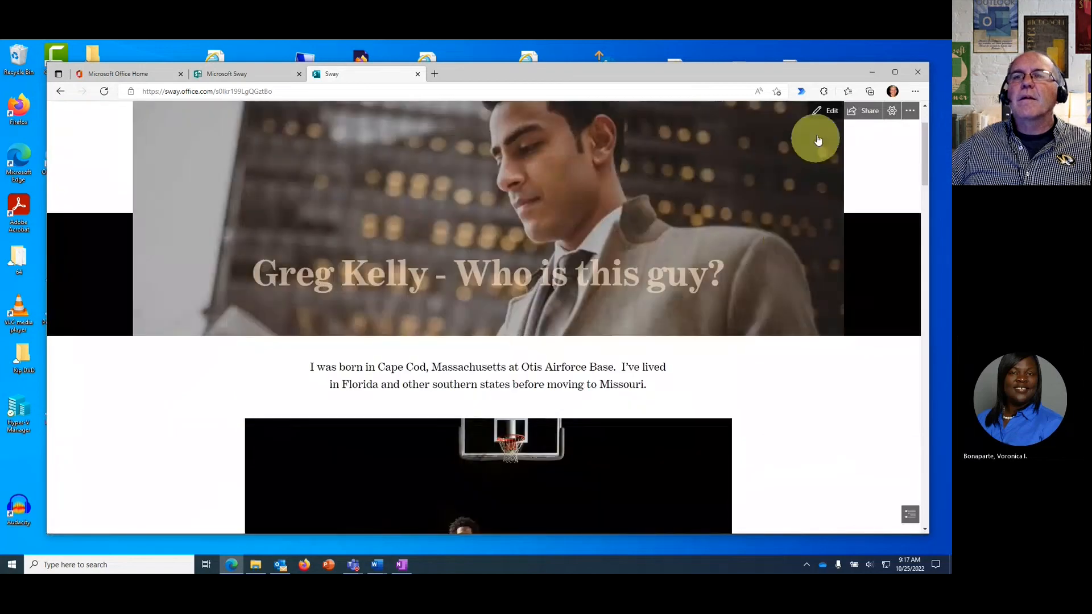
click(825, 112)
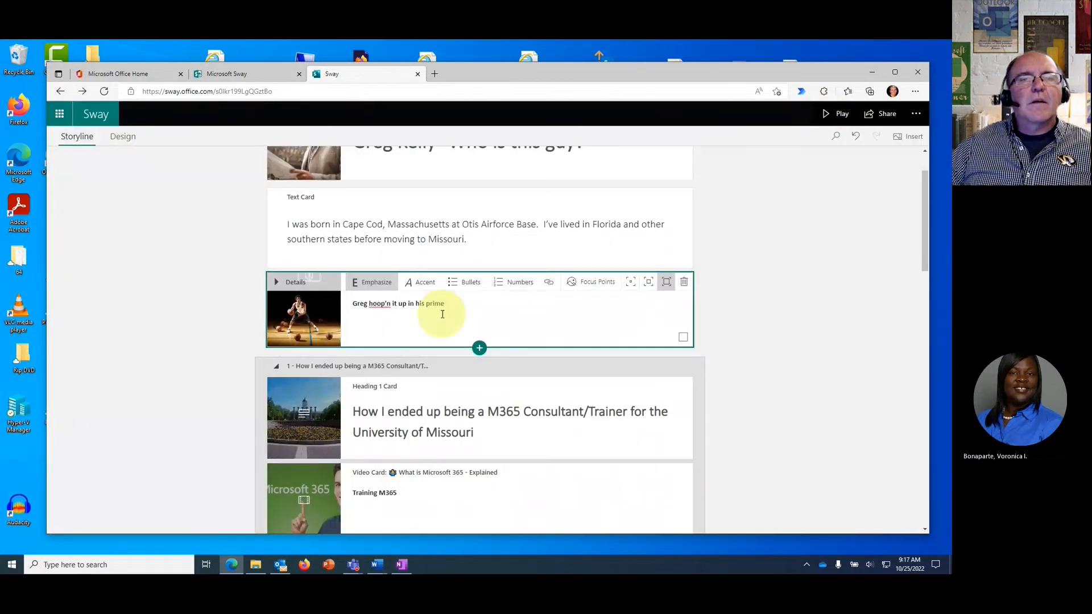
Expand the basketball card's details to see Caption and Alt text, collapse them, and scroll to the top.
click(312, 322)
click(652, 286)
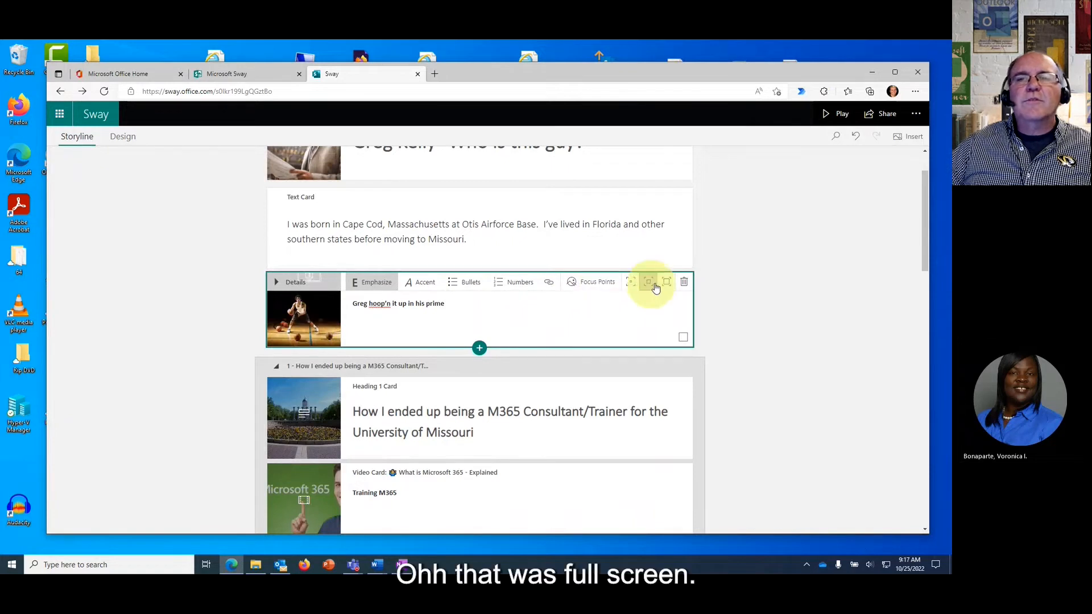
click(275, 282)
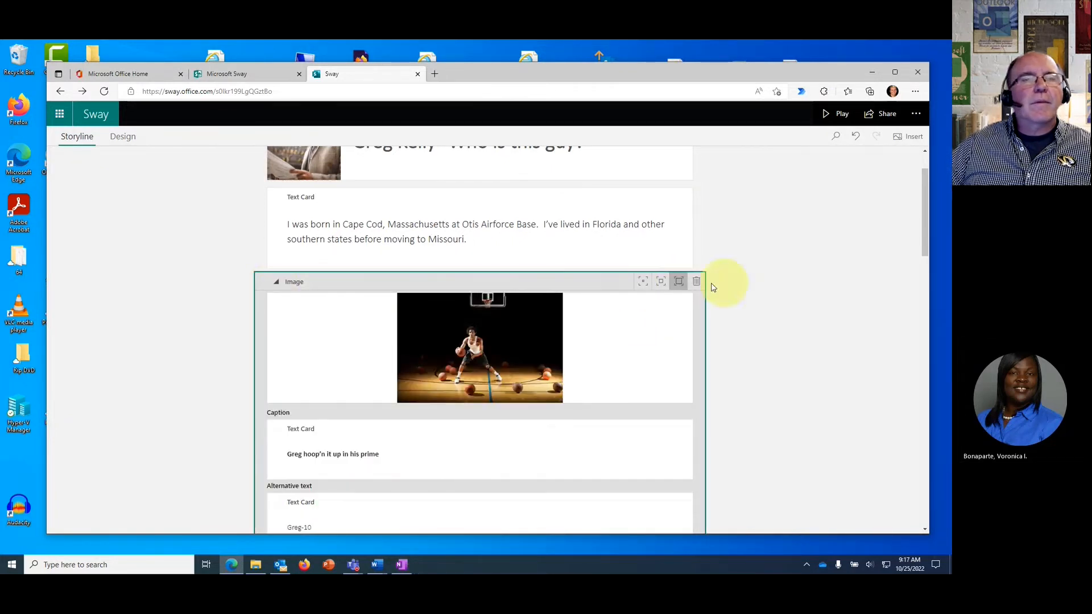
click(275, 282)
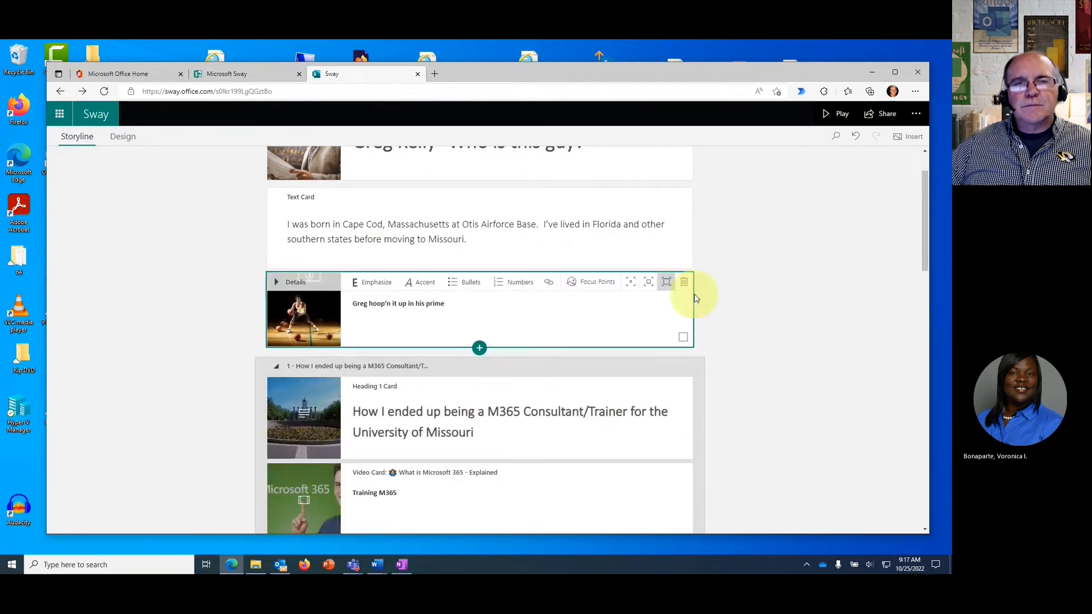
click(790, 267)
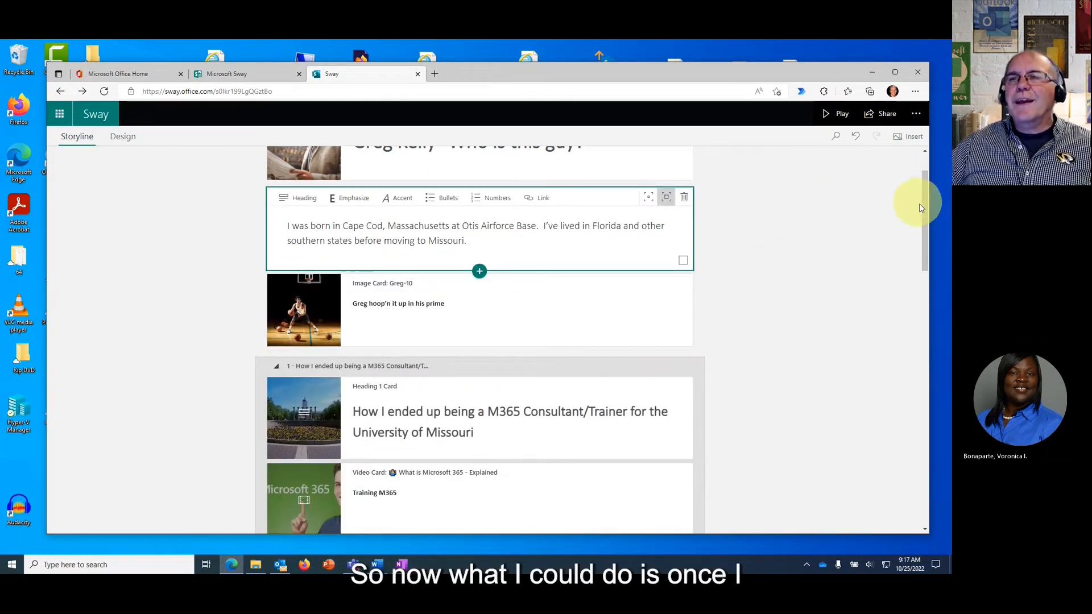
drag(925, 209, 922, 175)
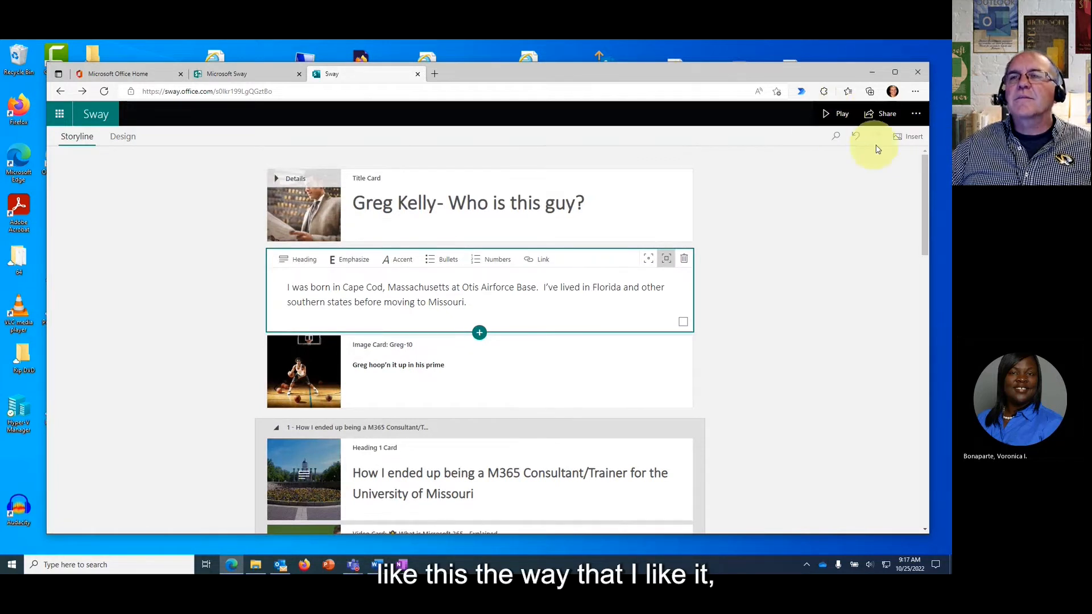
Copy the organization-only view link from Share and open a new Edge tab.
click(879, 117)
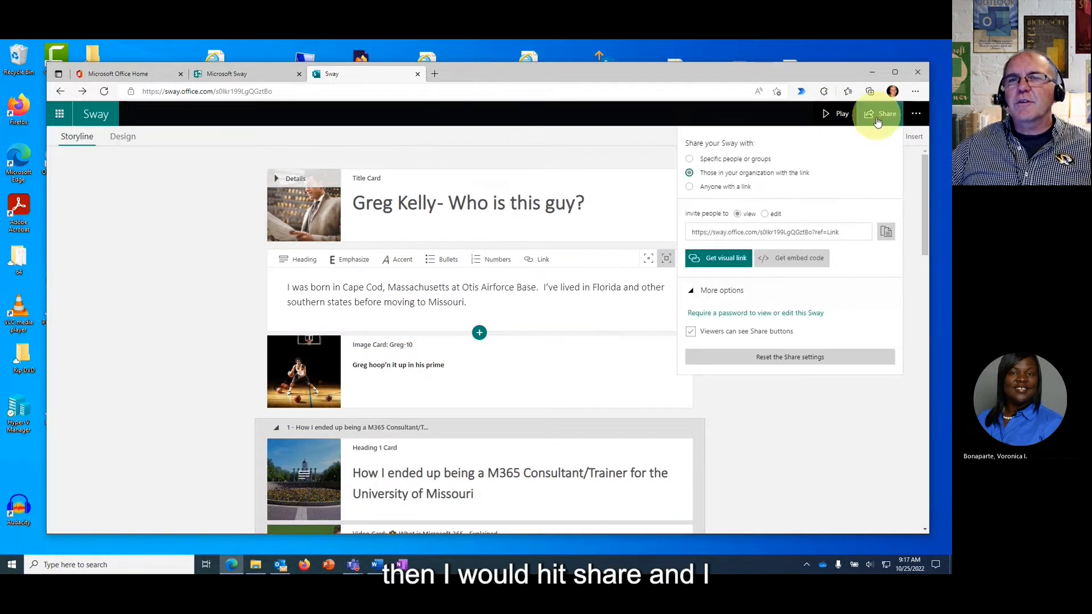
click(886, 233)
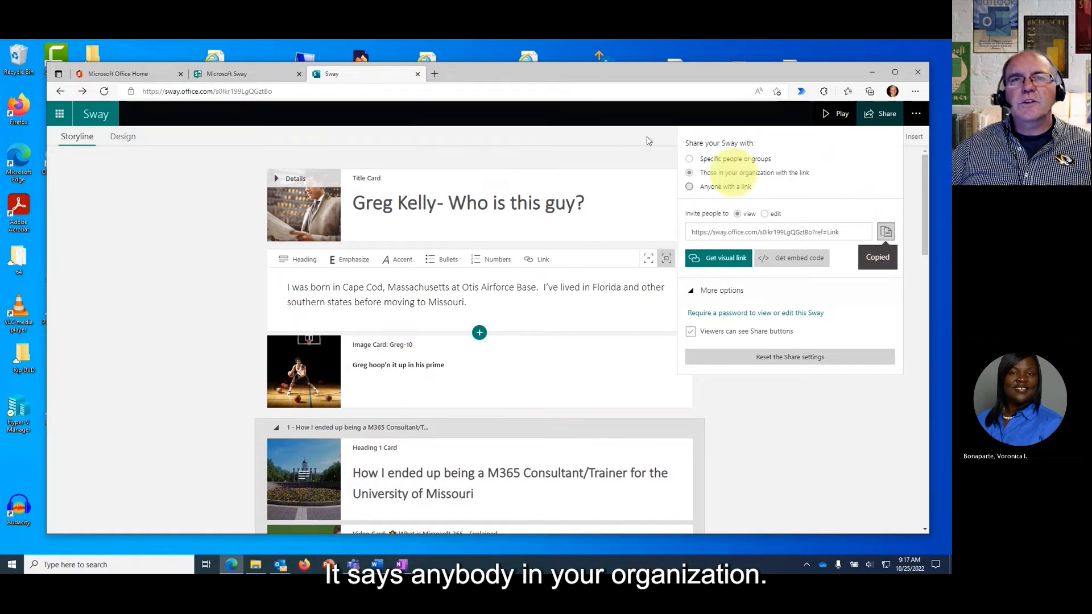
click(435, 76)
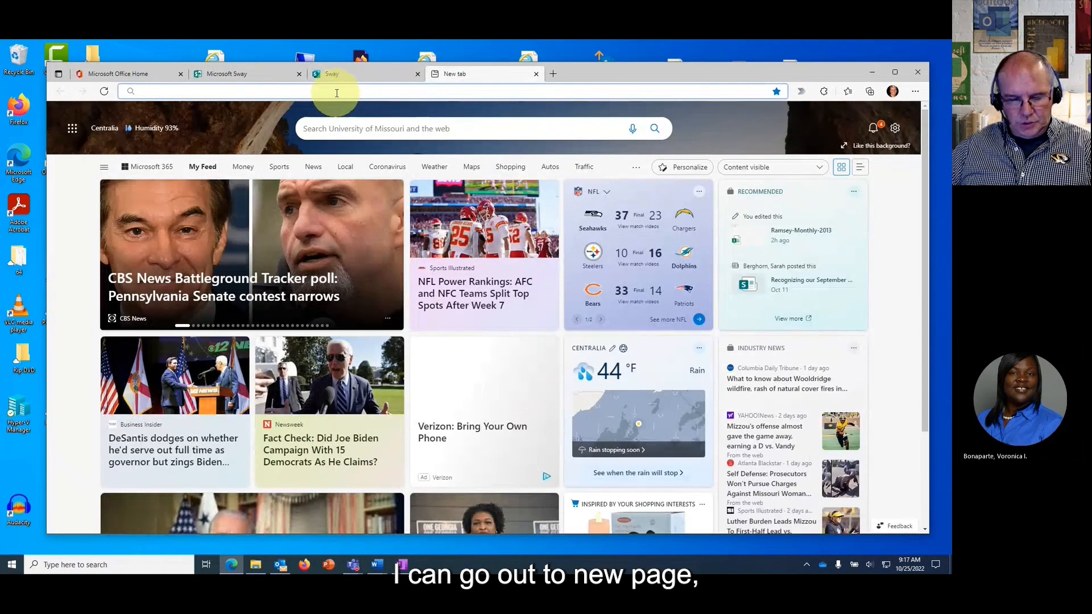
Paste the copied Sway link into the new tab, load it, and play the Sway.
key(ctrl+v)
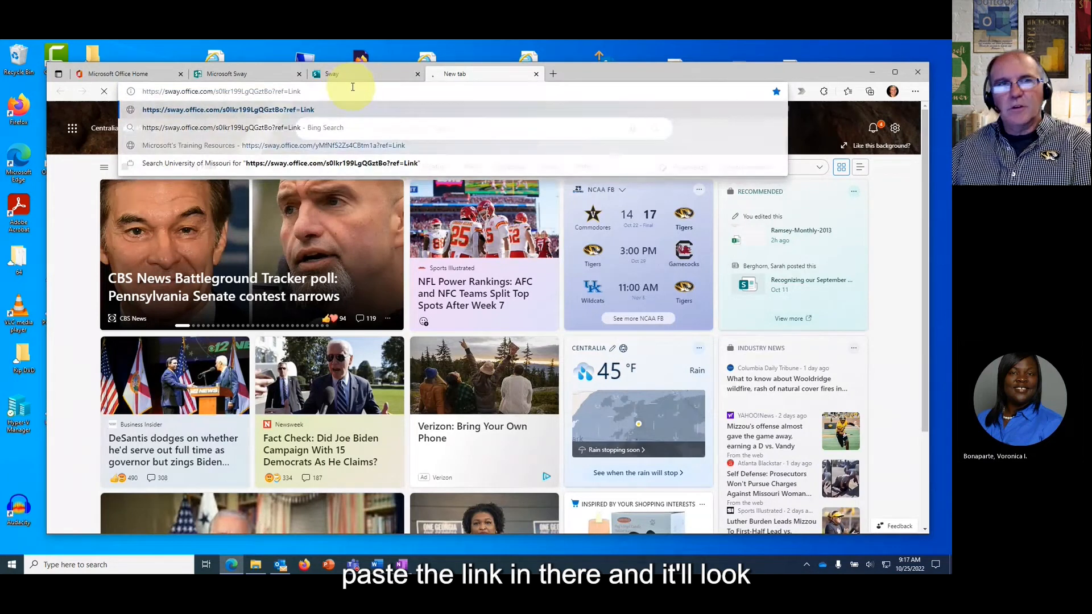
key(Return)
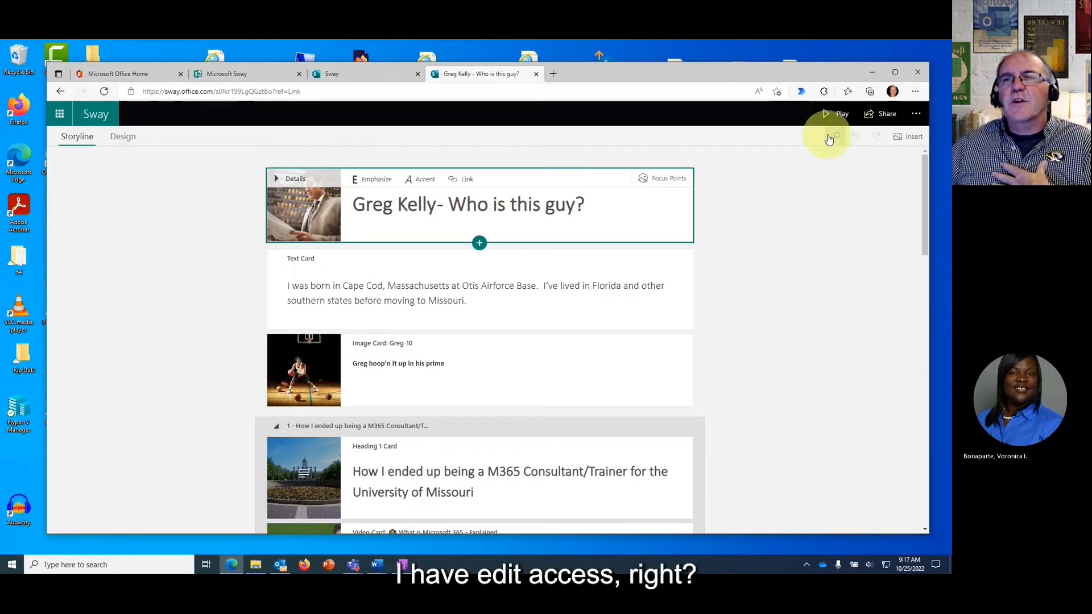
click(834, 117)
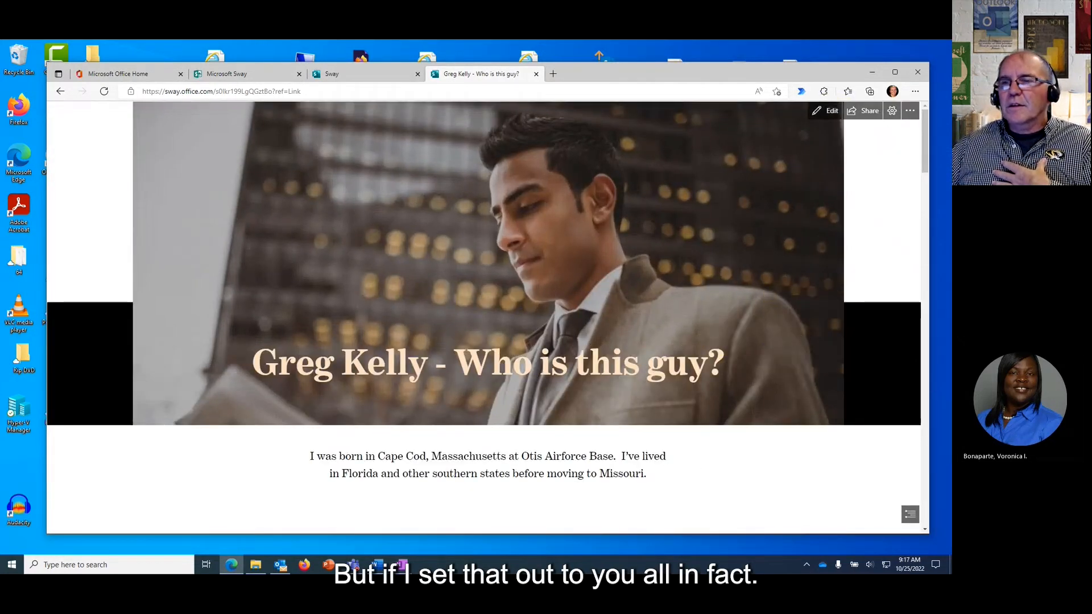
key(alt+Tab)
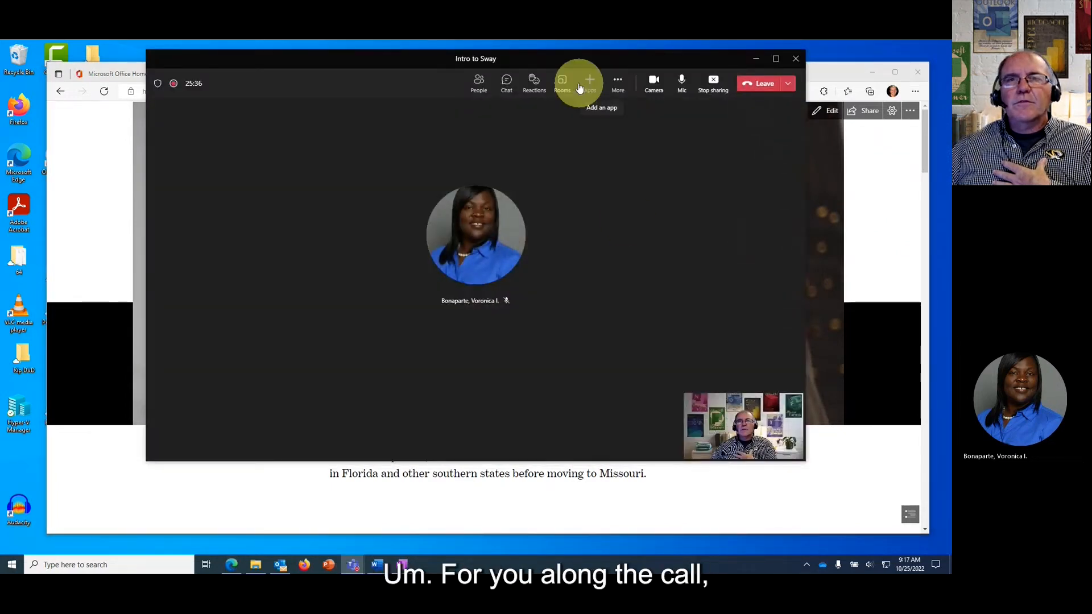
key(alt+Tab)
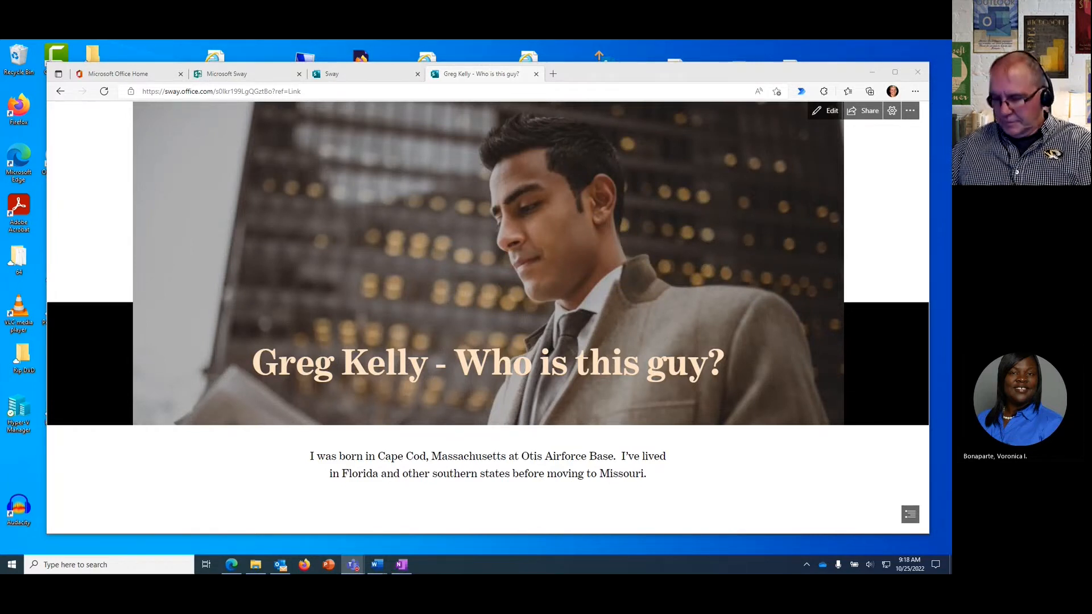
Set sharing to 'Anyone with a link', copy the public link, and switch to Teams.
click(866, 112)
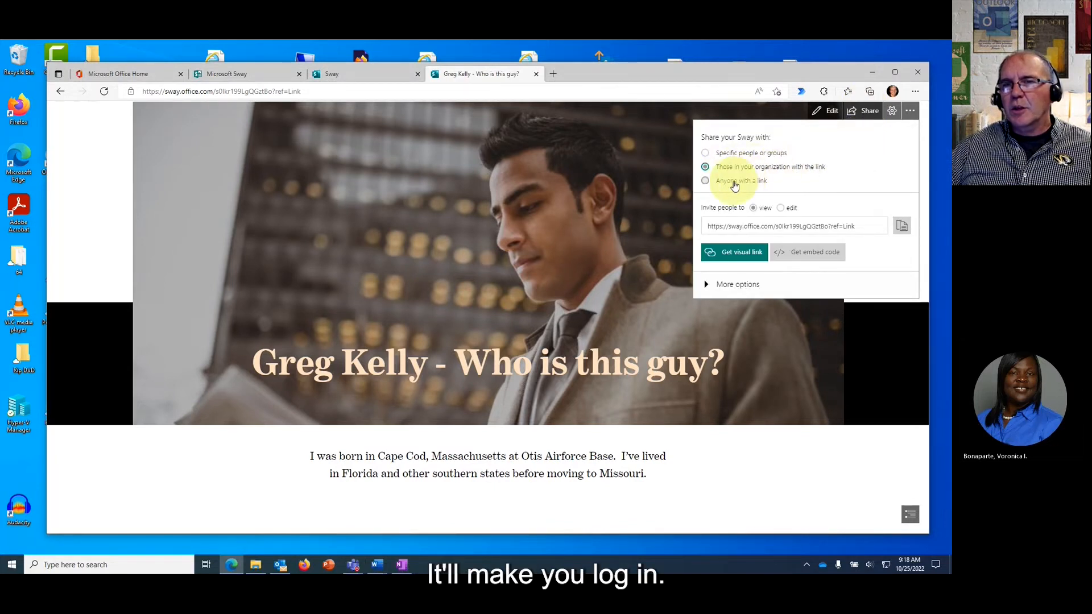
click(729, 185)
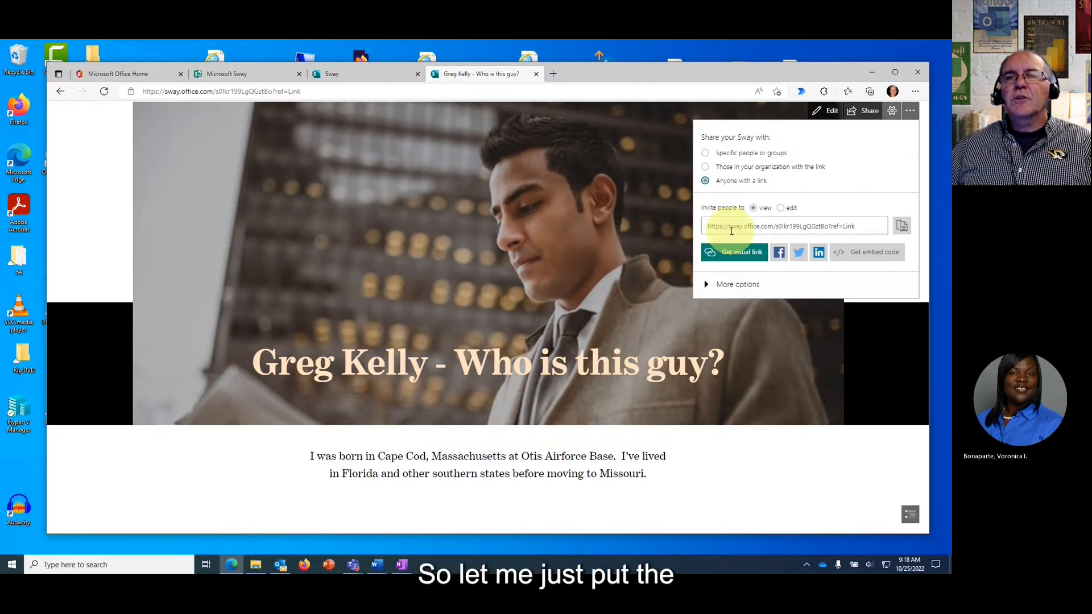
click(901, 227)
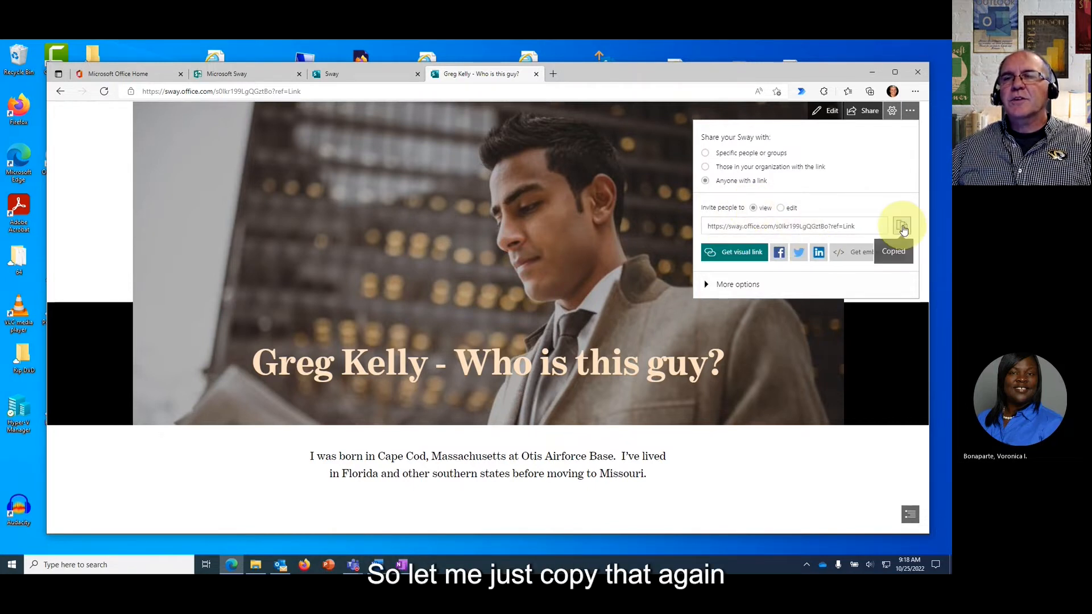
key(alt+Tab)
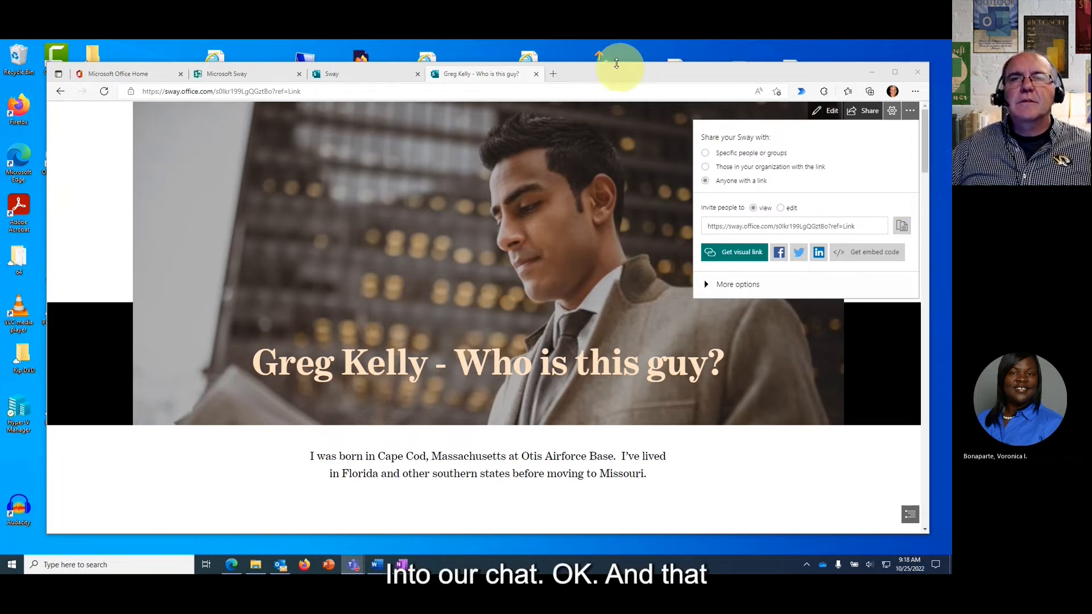
Back in the browser, close the sharing options and open the Sway's Settings panel.
click(615, 73)
click(769, 471)
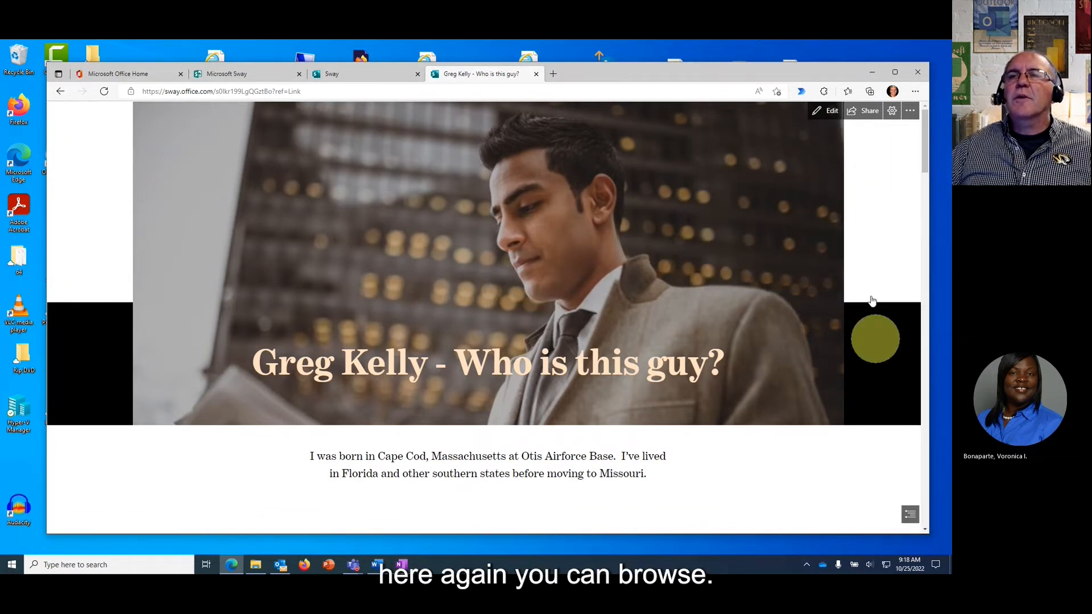
click(862, 111)
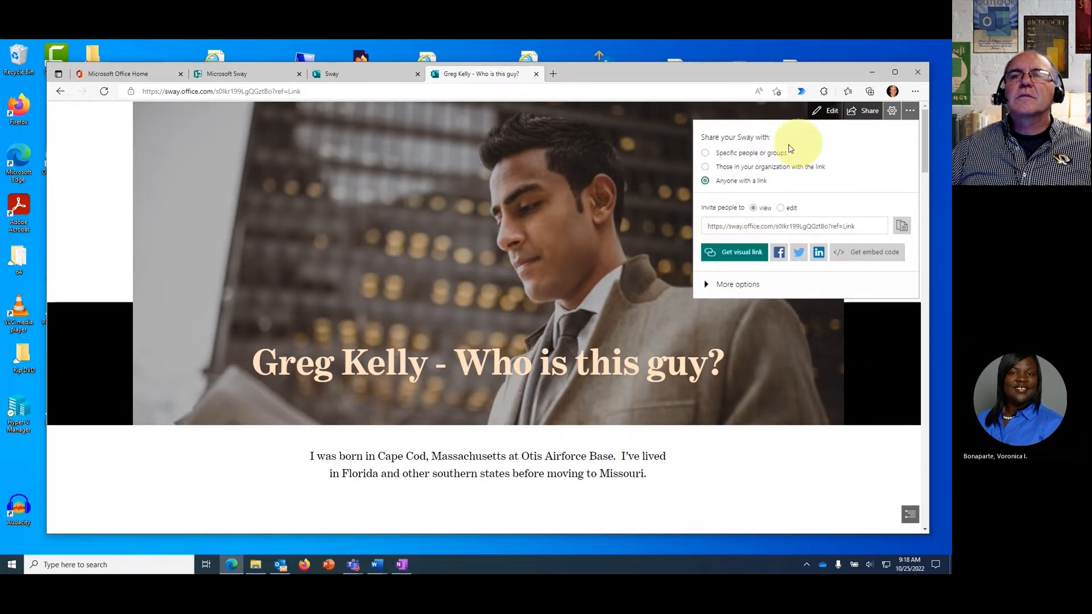
click(648, 173)
click(893, 113)
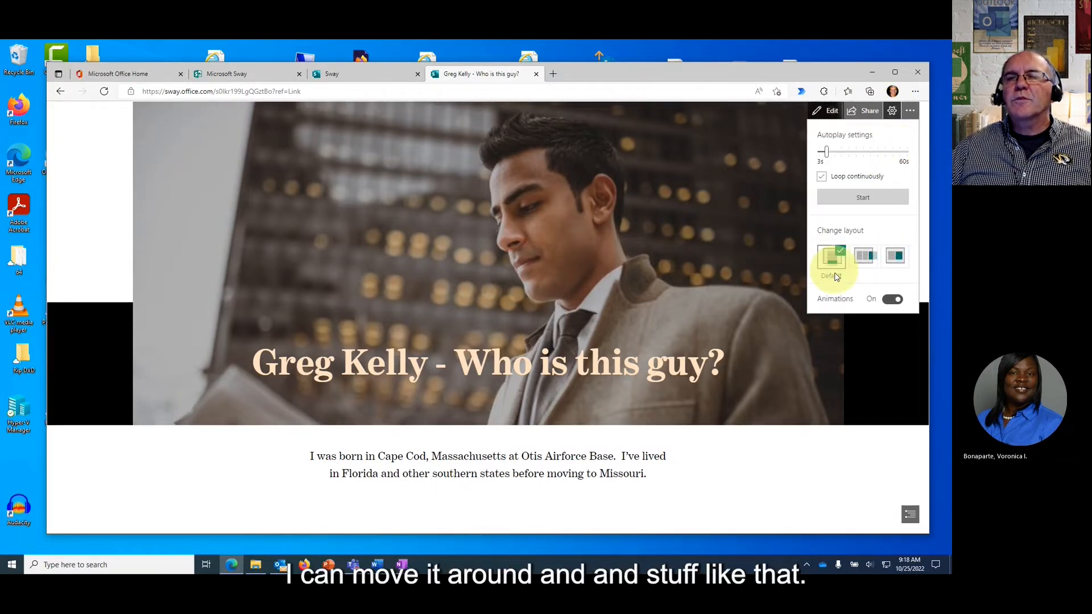
Close the Settings flyout and drag the Training Sessions Word window in from the screen edge.
click(705, 180)
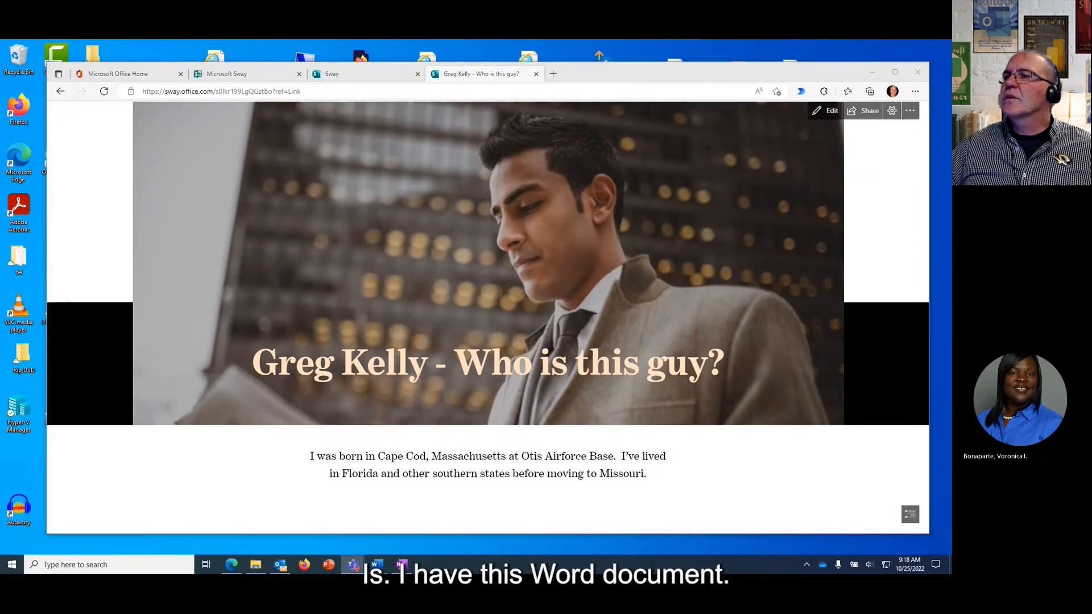
mouse_move(951, 76)
mouse_down()
mouse_move(764, 76)
mouse_move(951, 79)
mouse_up()
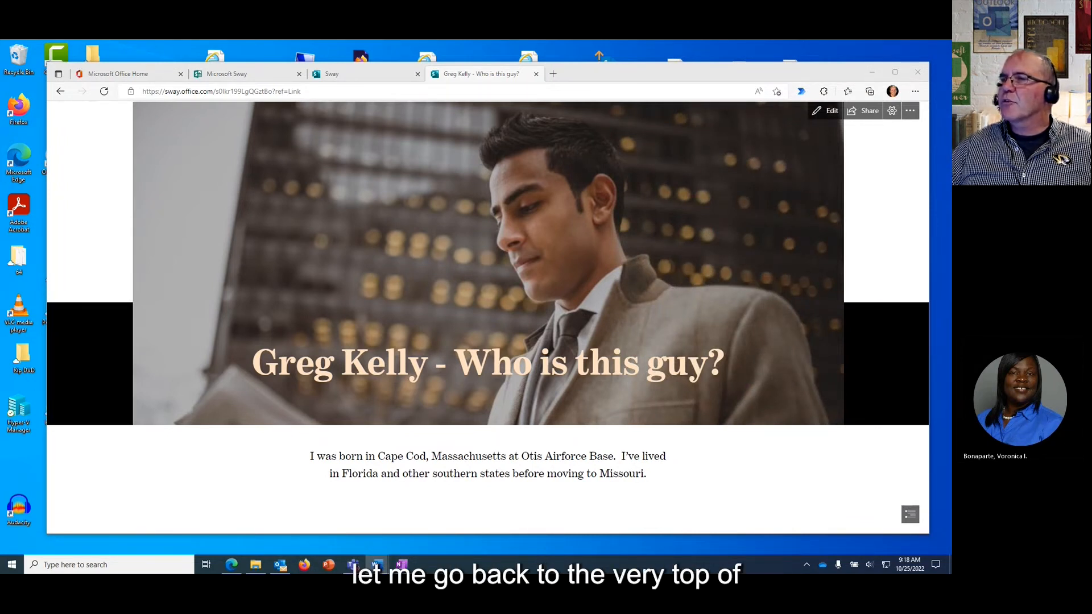
Bring the Word window onscreen and check the November Training Sessions and Intro Week heading styles.
drag(951, 75, 592, 74)
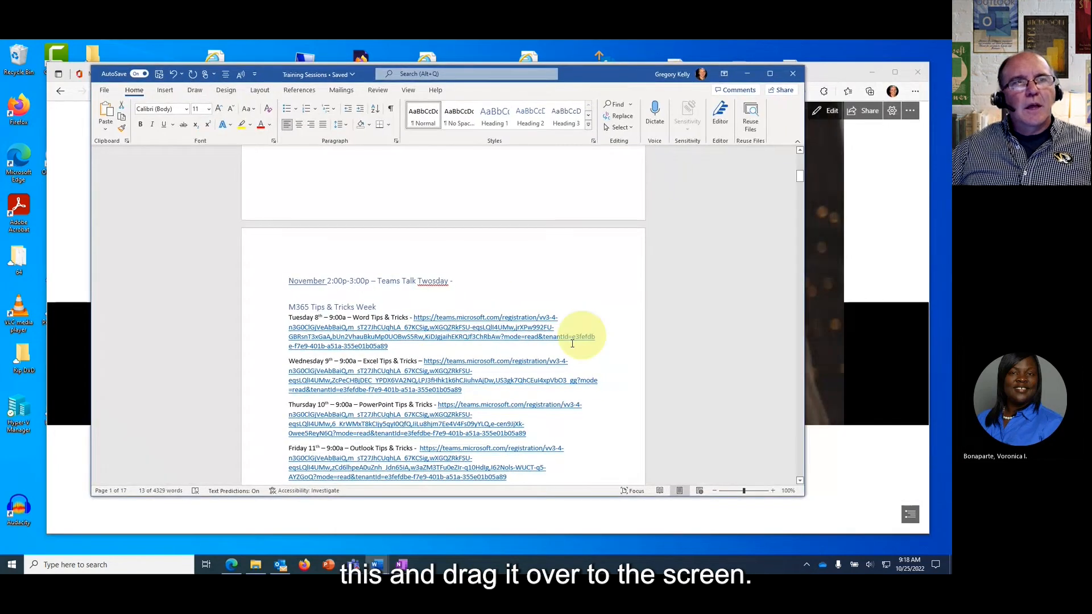
scroll(391, 402, up, 10)
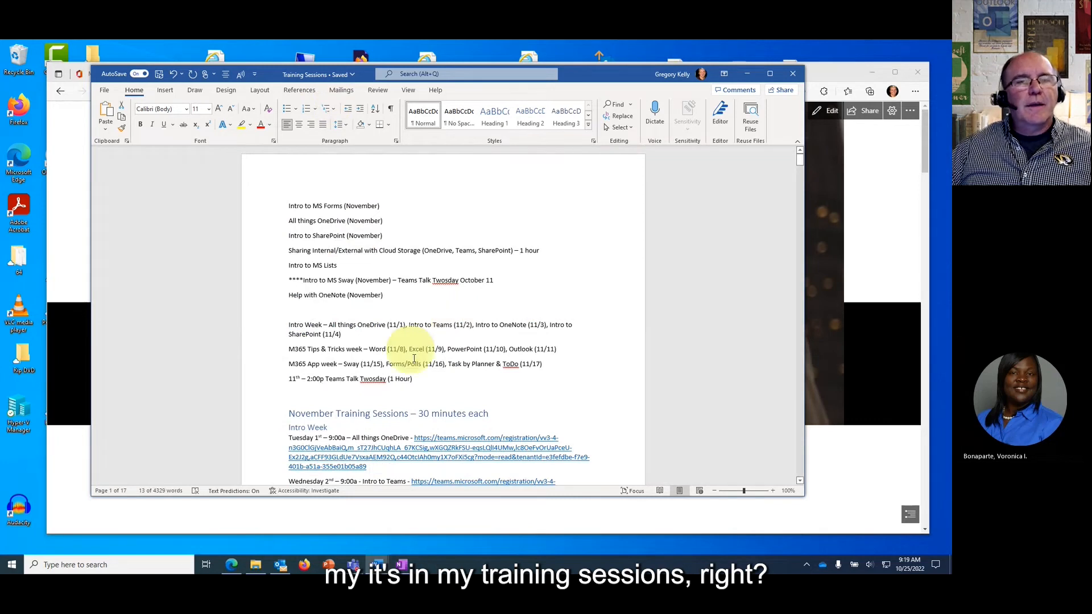
scroll(414, 358, down, 2)
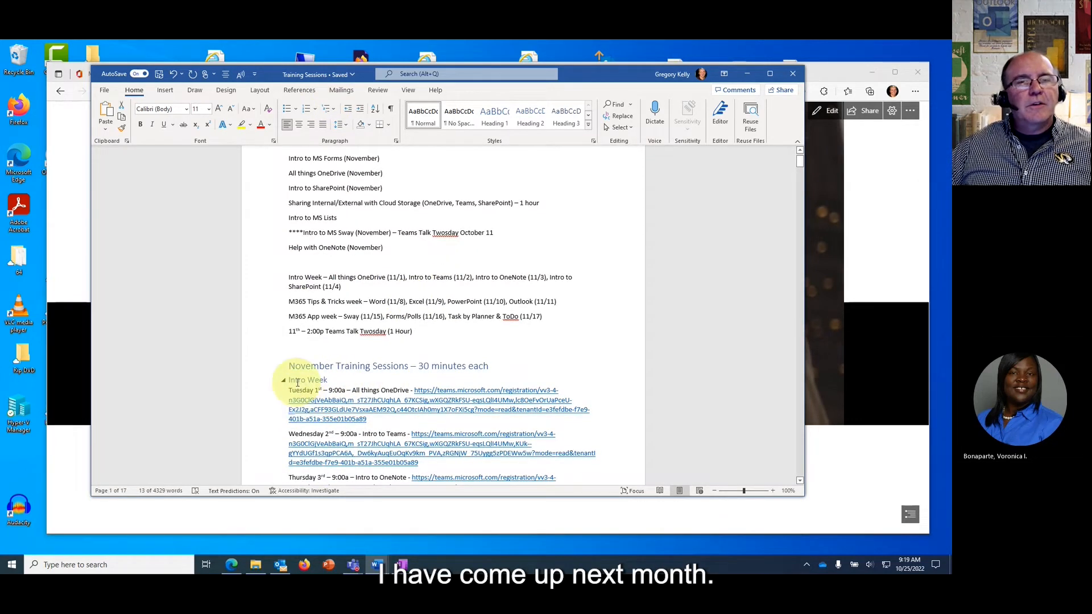
click(380, 367)
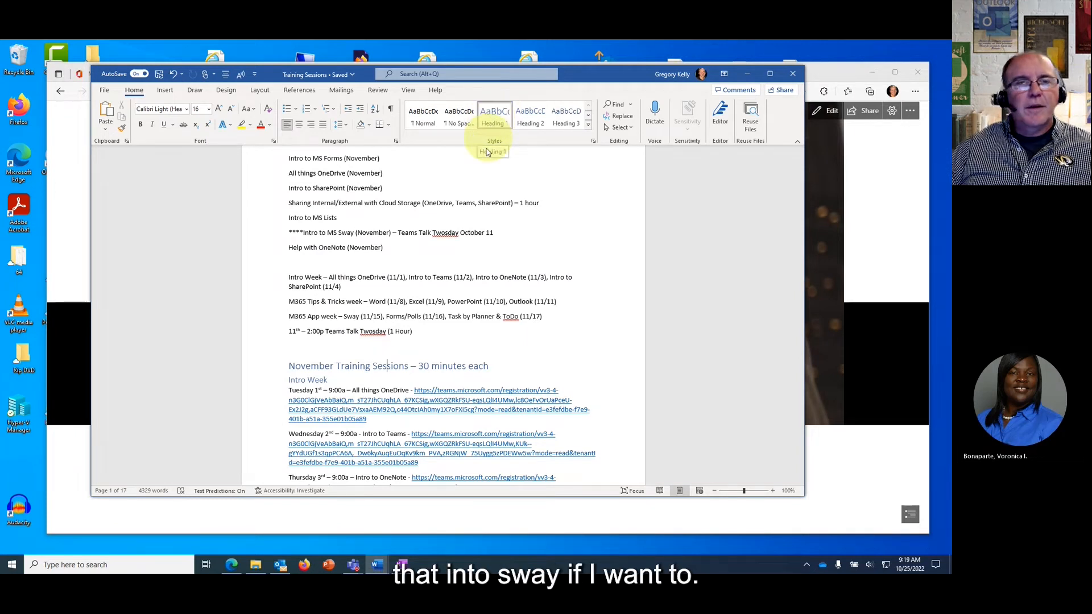
click(316, 381)
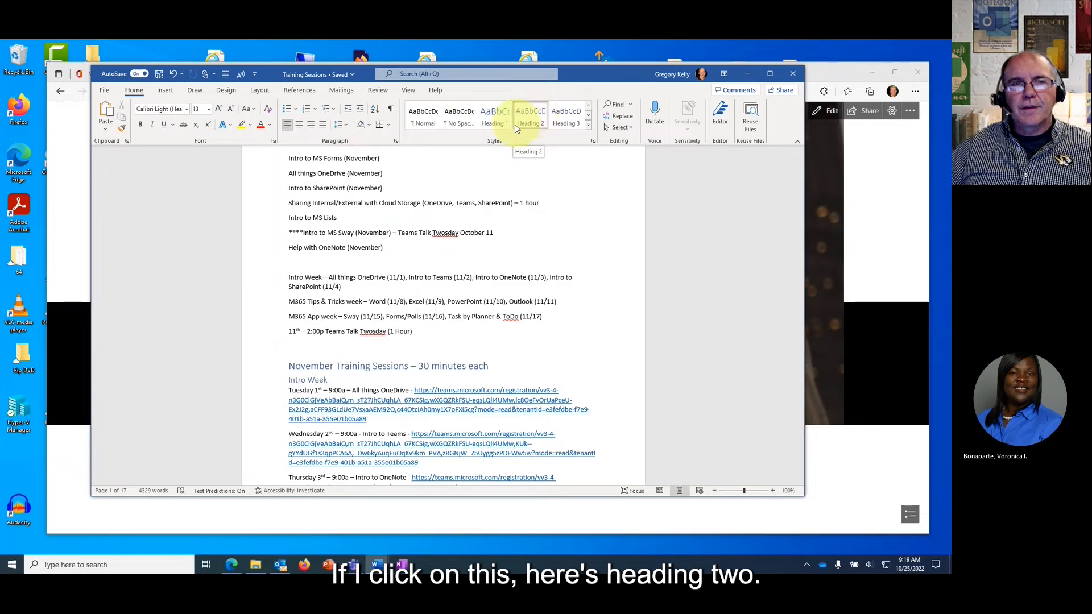
Expand the full Styles gallery, close it, and scroll up to the session list.
scroll(398, 358, up, 1)
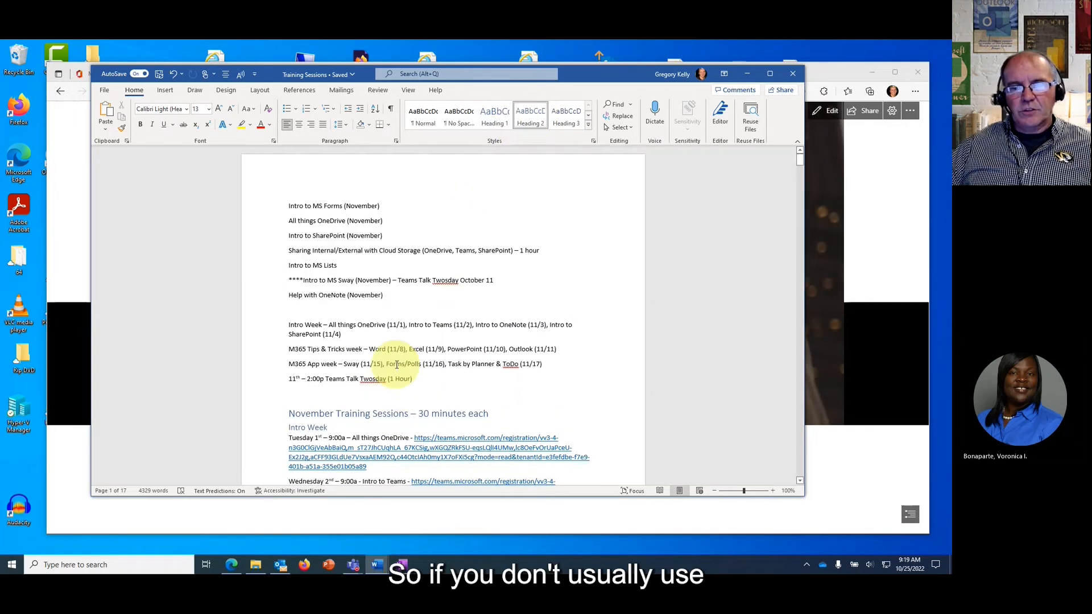
scroll(396, 364, down, 3)
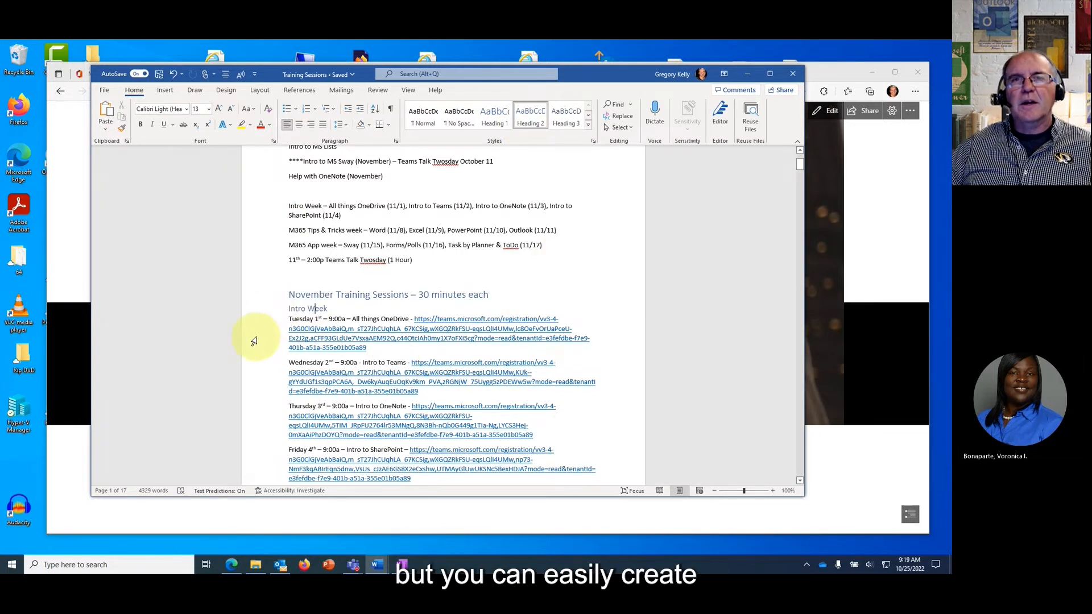
click(589, 130)
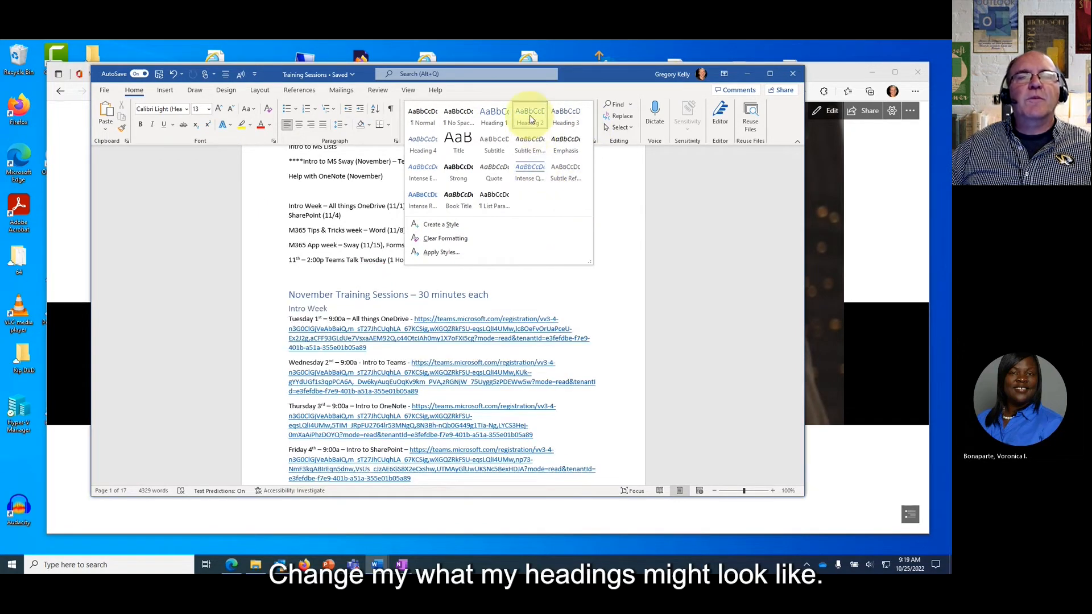
click(721, 226)
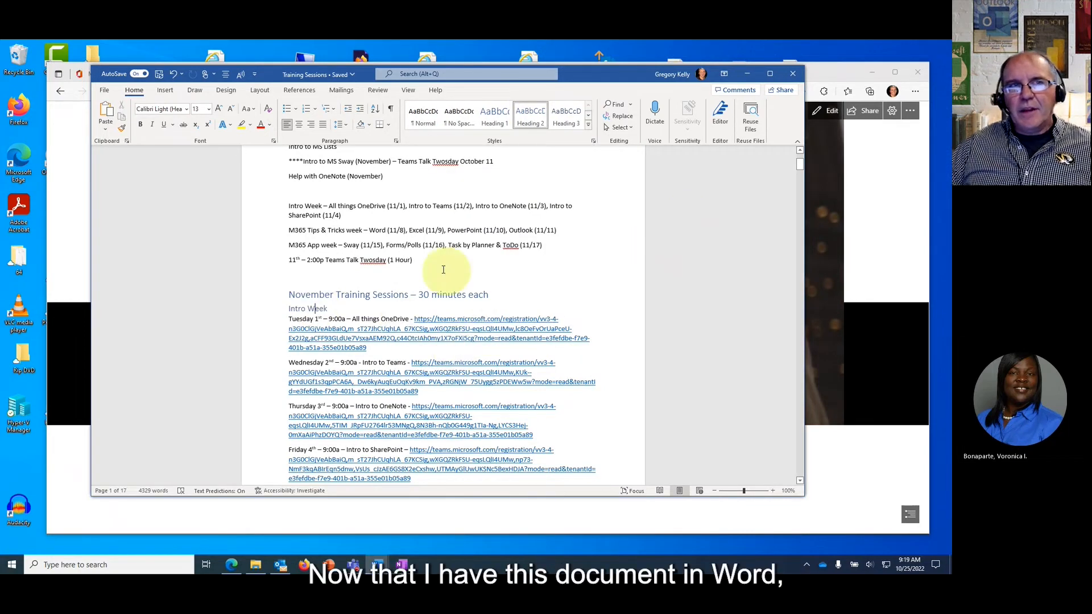
scroll(414, 283, up, 3)
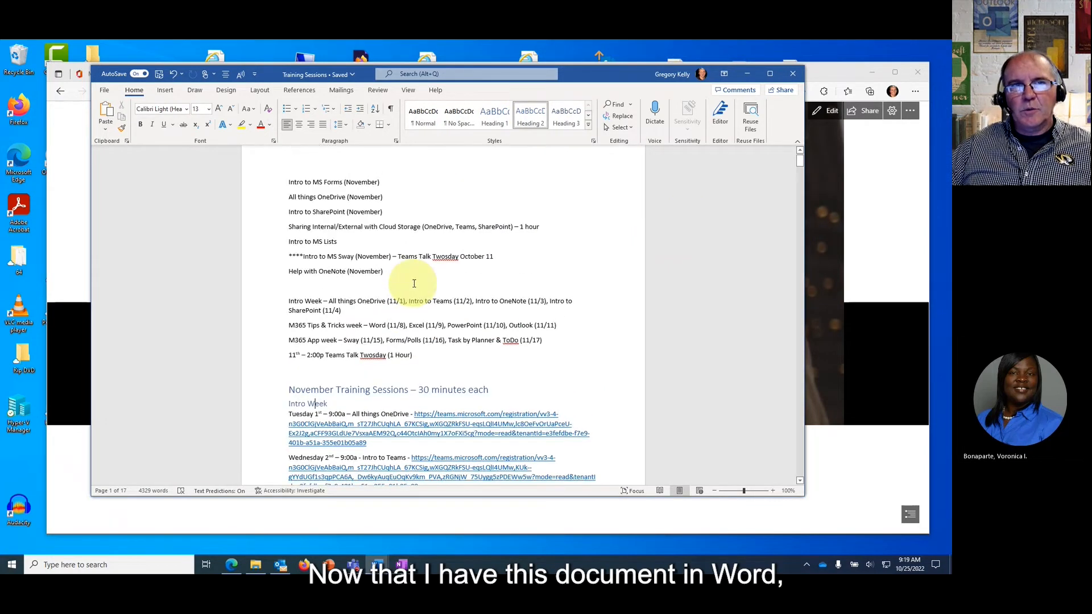
Start File > Transform on the Training Sessions document, browse the Sway styles, and maximize Word.
click(105, 92)
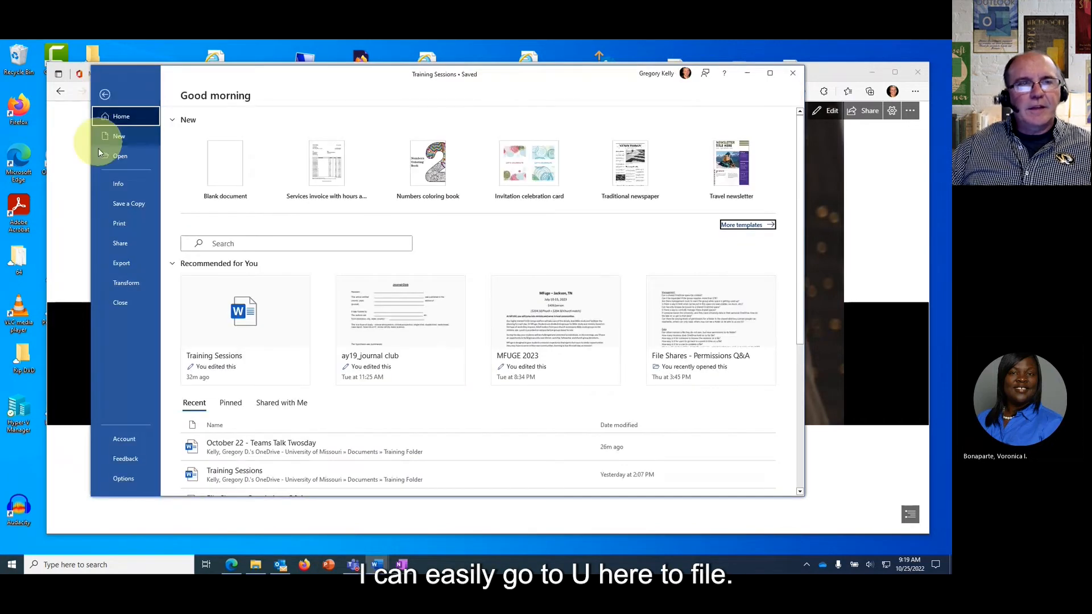
click(127, 287)
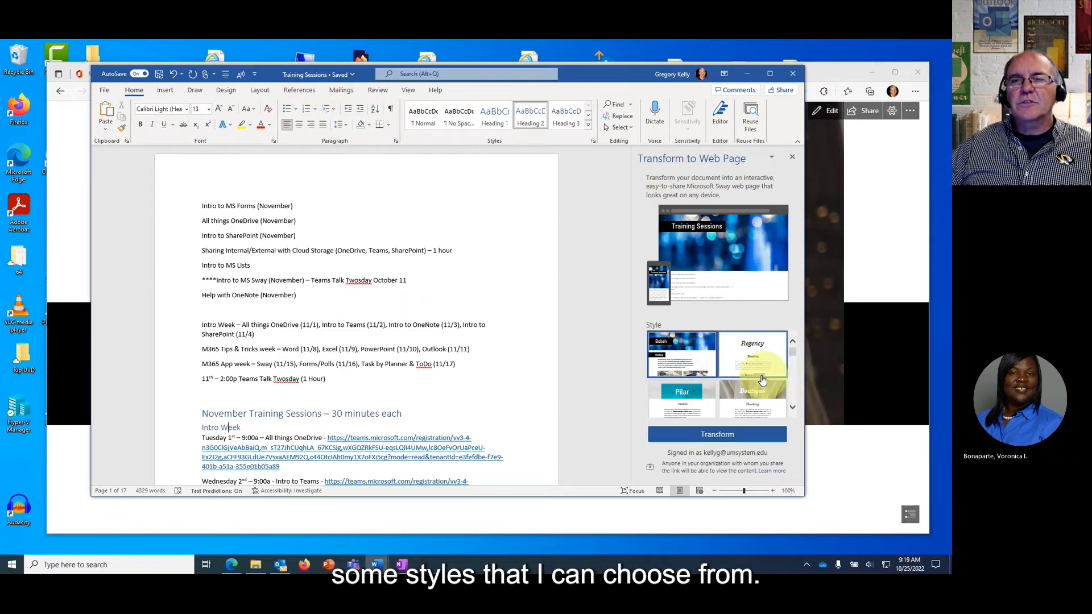
scroll(762, 380, down, 2)
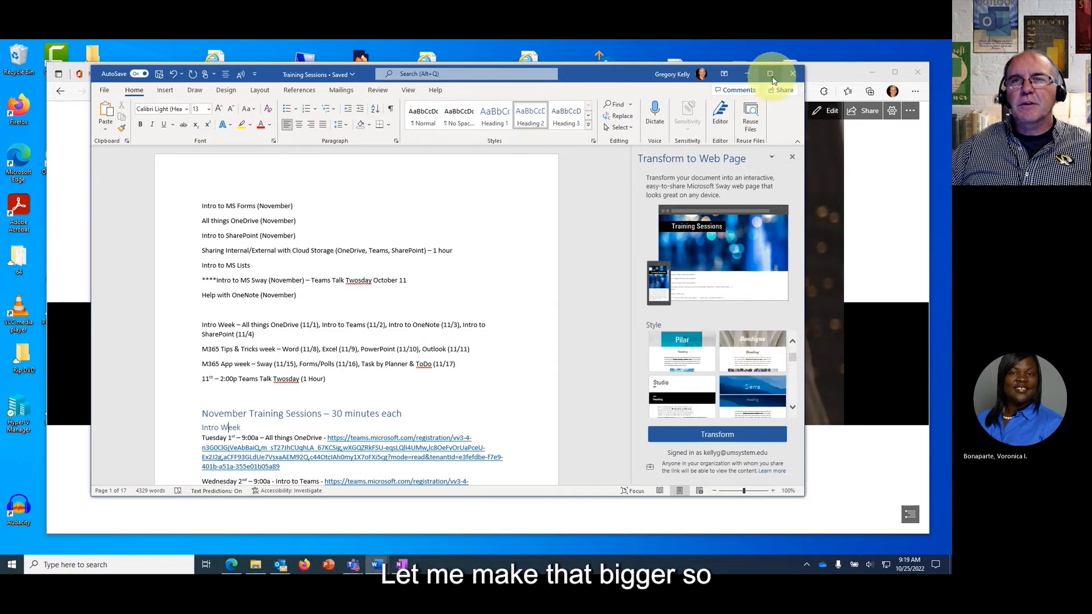
click(770, 74)
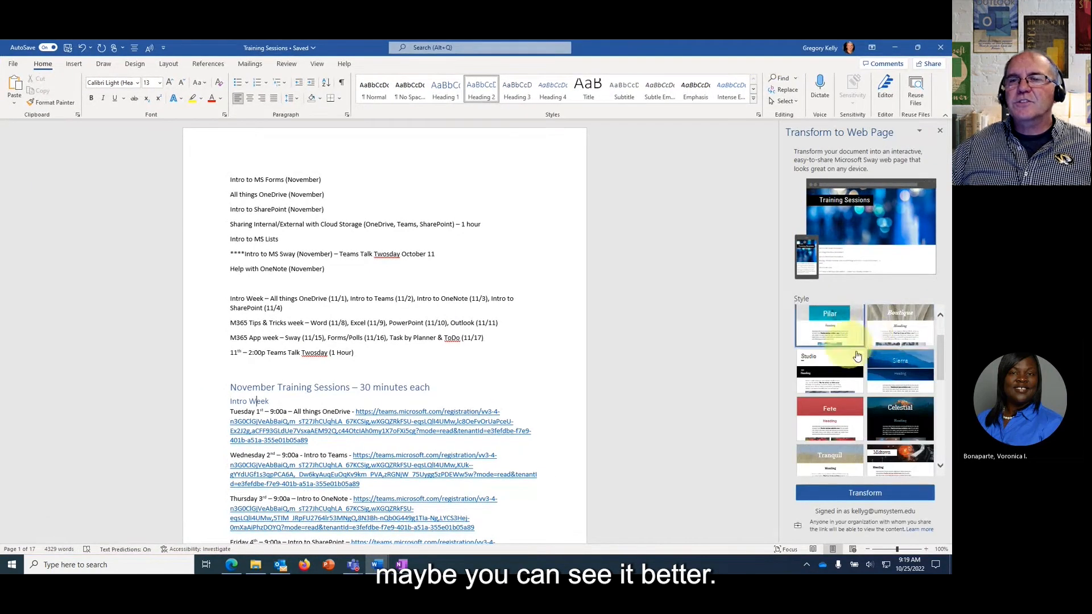
scroll(857, 356, up, 2)
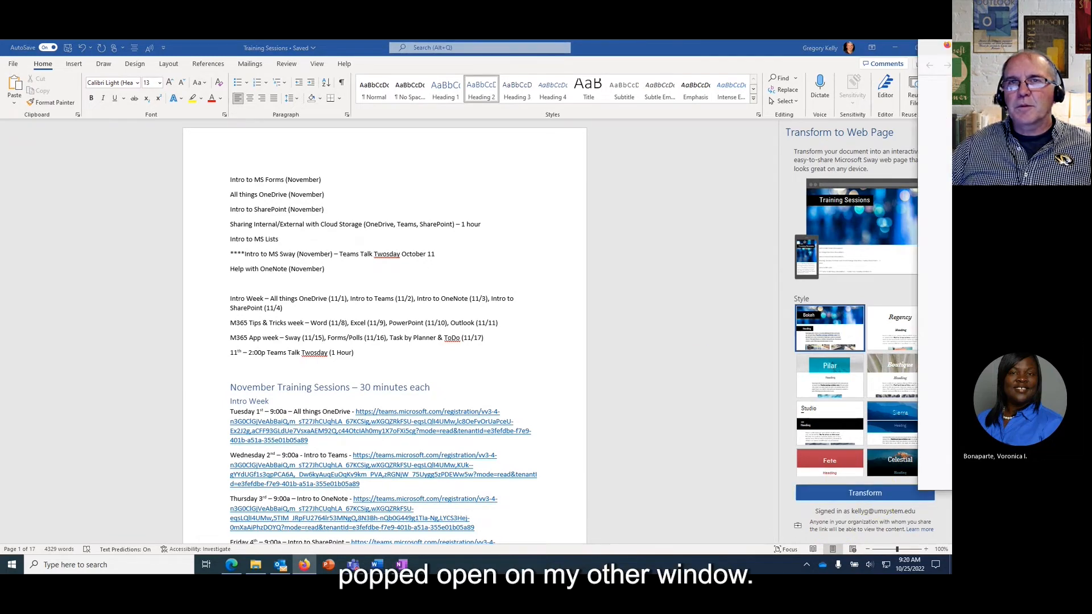
Bring the new Firefox window into view and sign in with the work account e-mail and saved password.
drag(1091, 78, 382, 88)
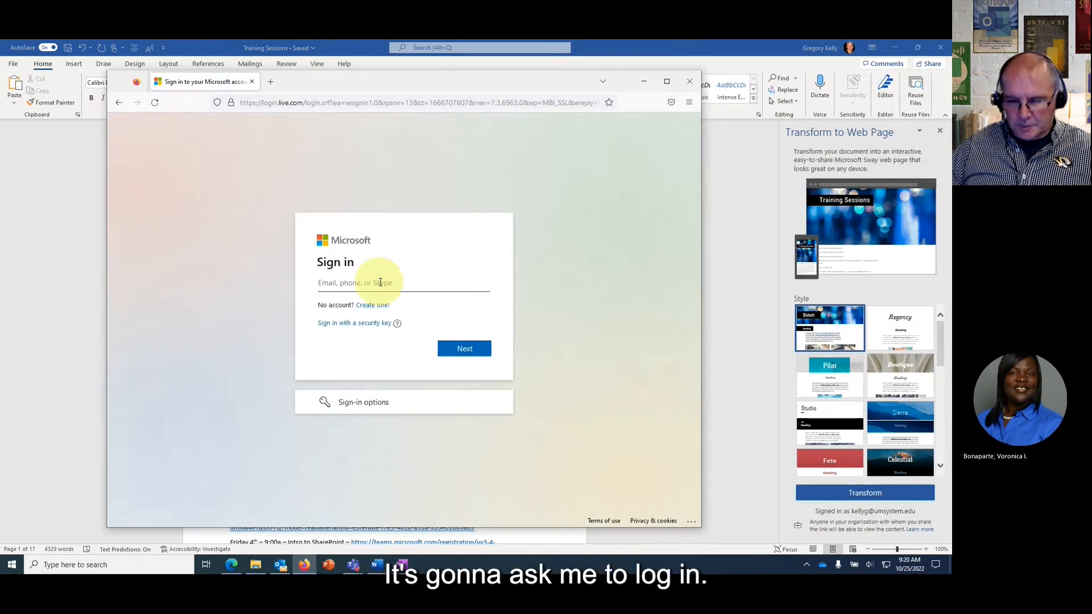
click(380, 282)
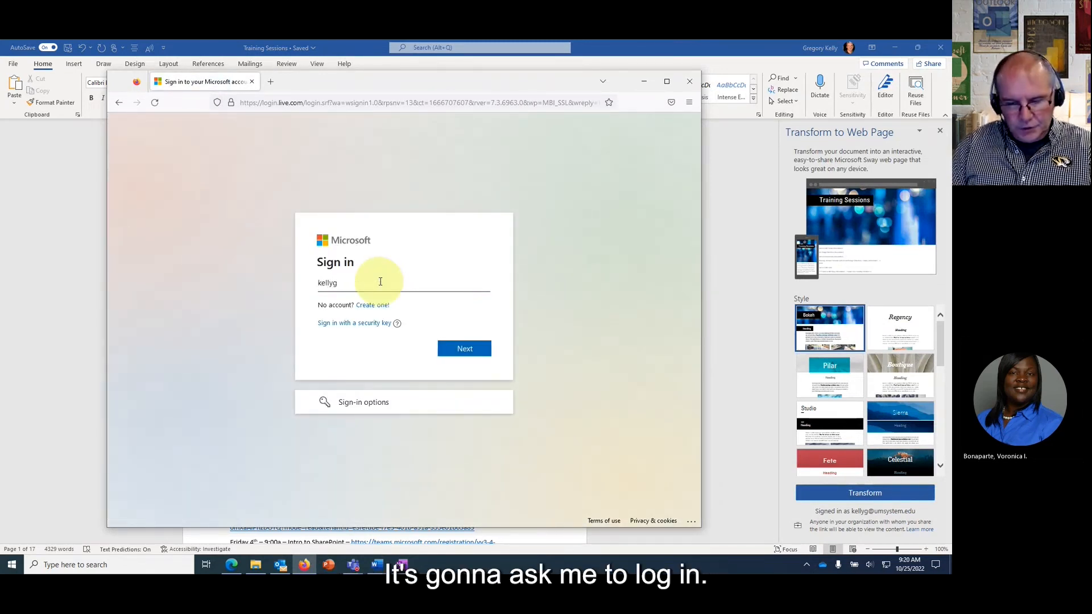
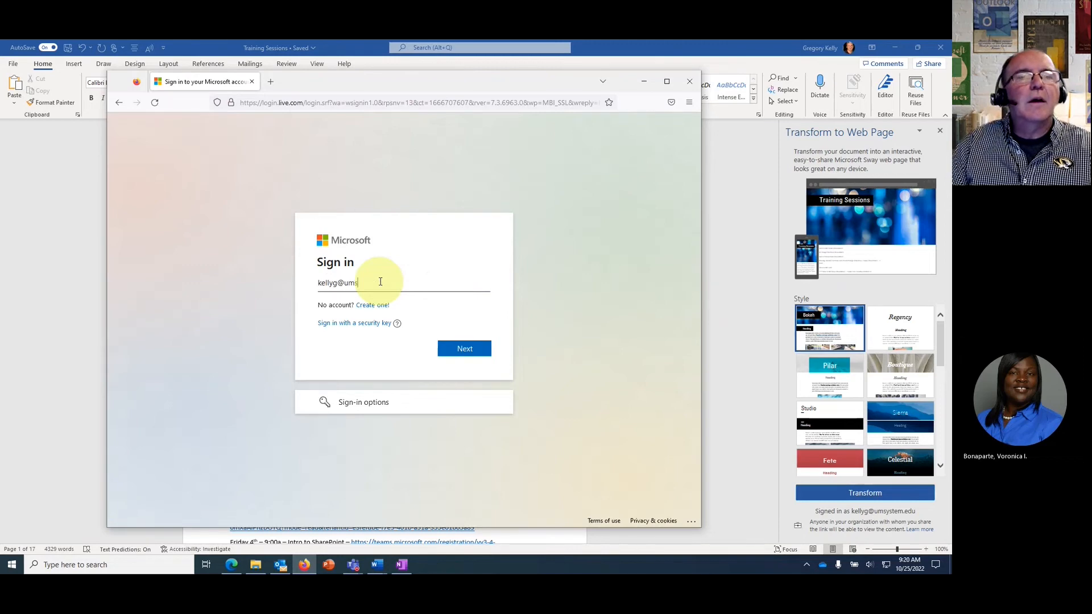
key(Return)
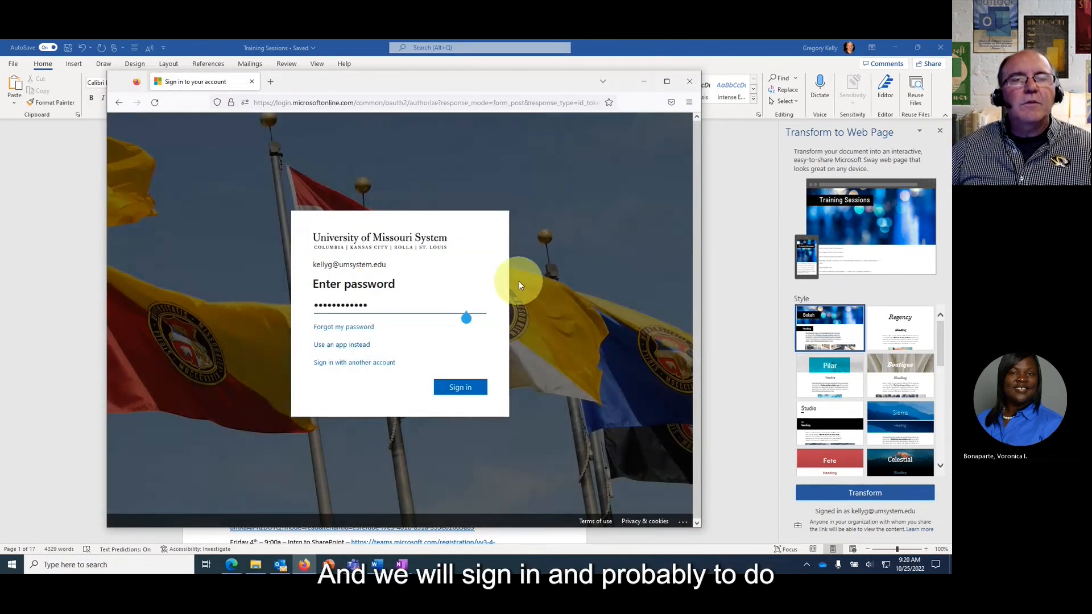
click(462, 388)
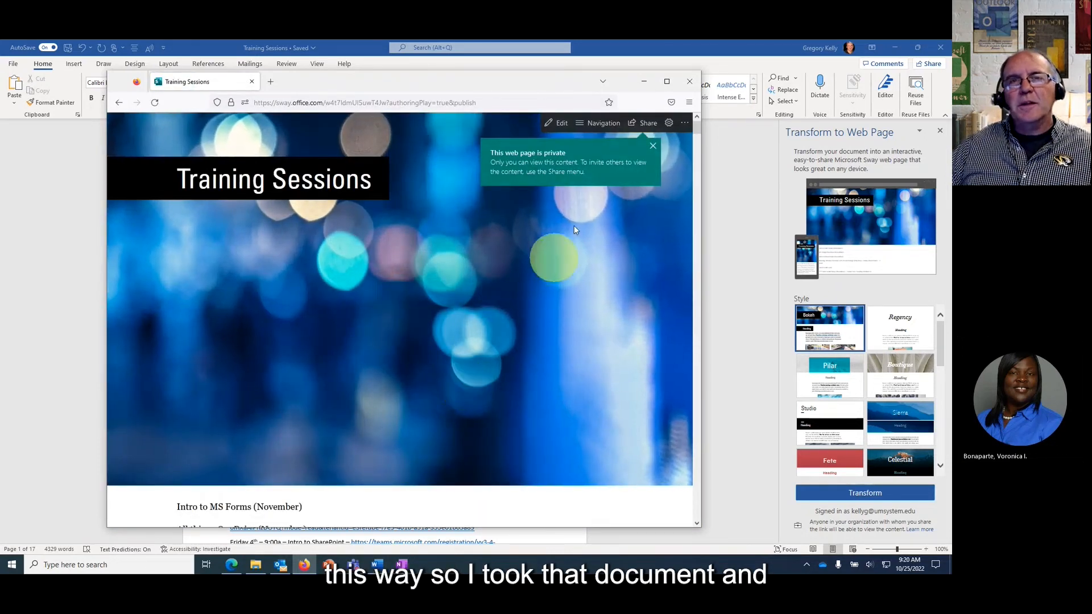
Dismiss the privacy notice, maximize Firefox, and scroll through the sections from Intro Week to Deeper into Teams Week.
click(653, 145)
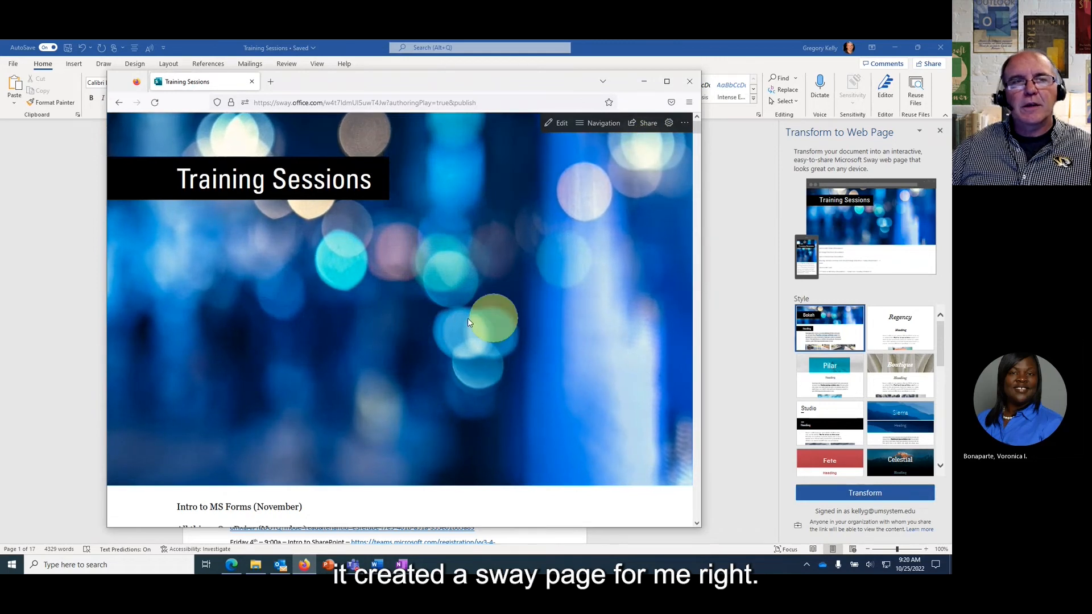
click(667, 83)
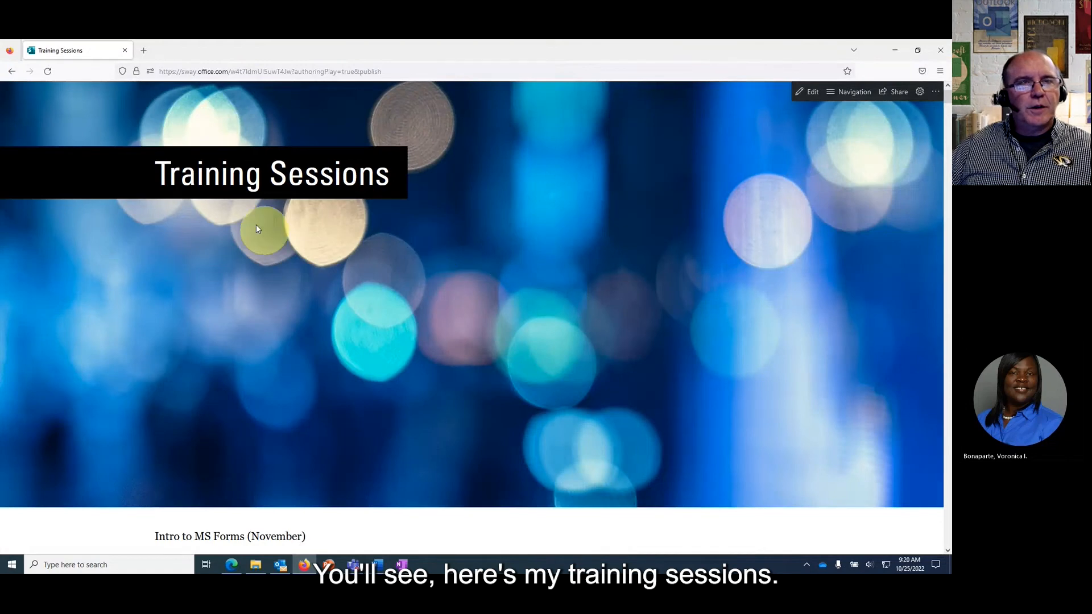
scroll(340, 397, down, 5)
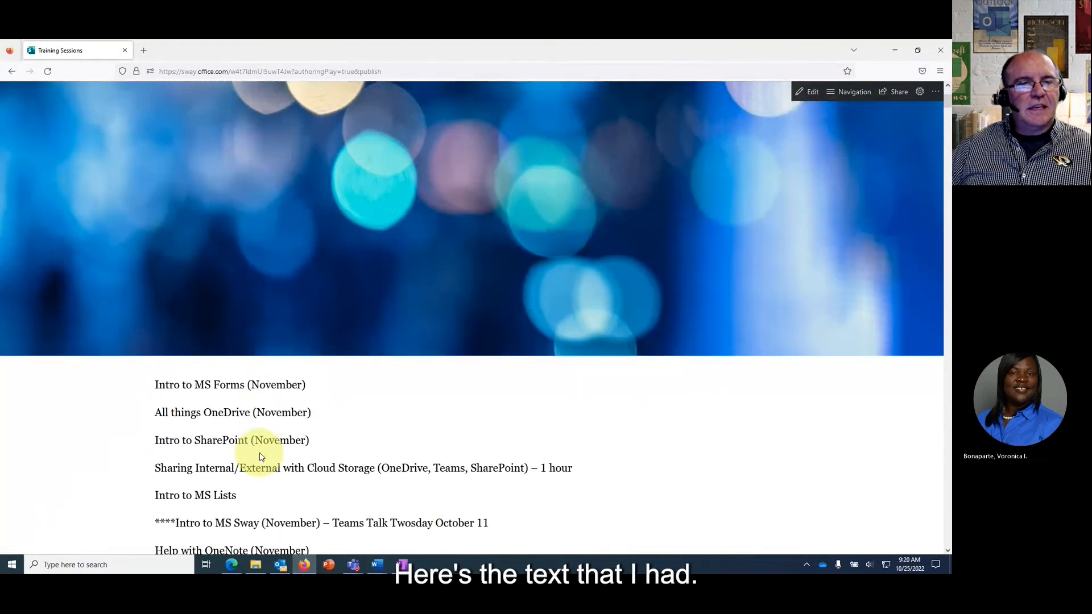
scroll(260, 457, down, 10)
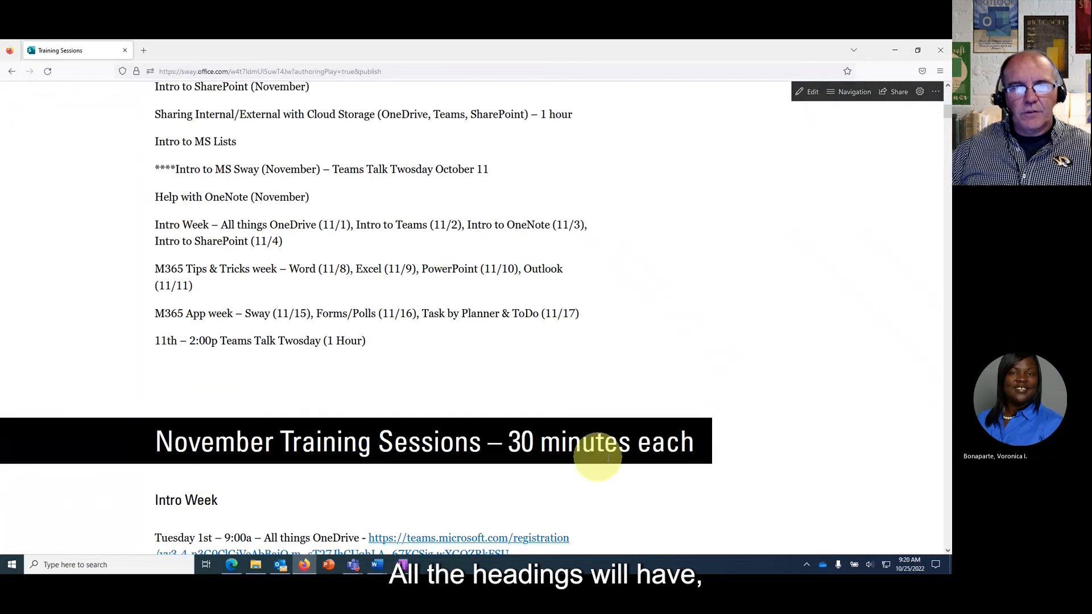
scroll(532, 434, down, 6)
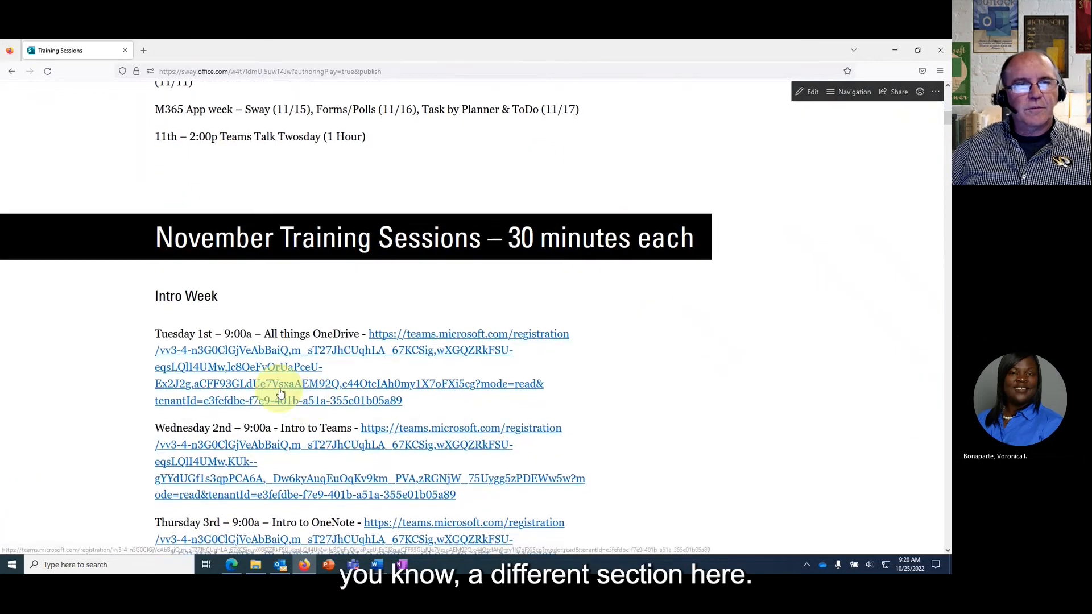
scroll(280, 392, down, 3)
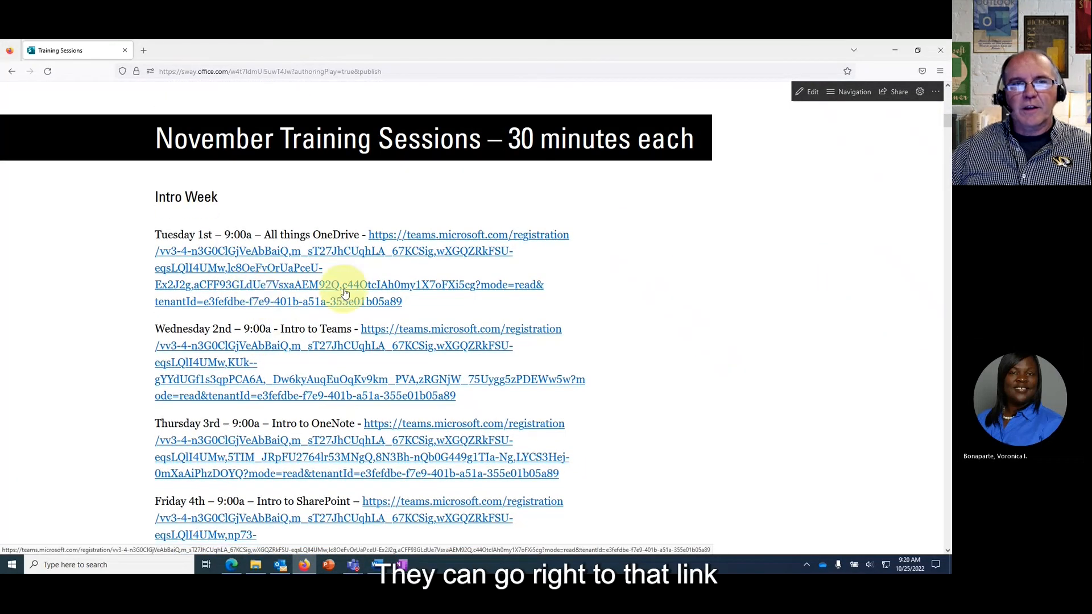
scroll(434, 310, down, 8)
scroll(432, 313, down, 13)
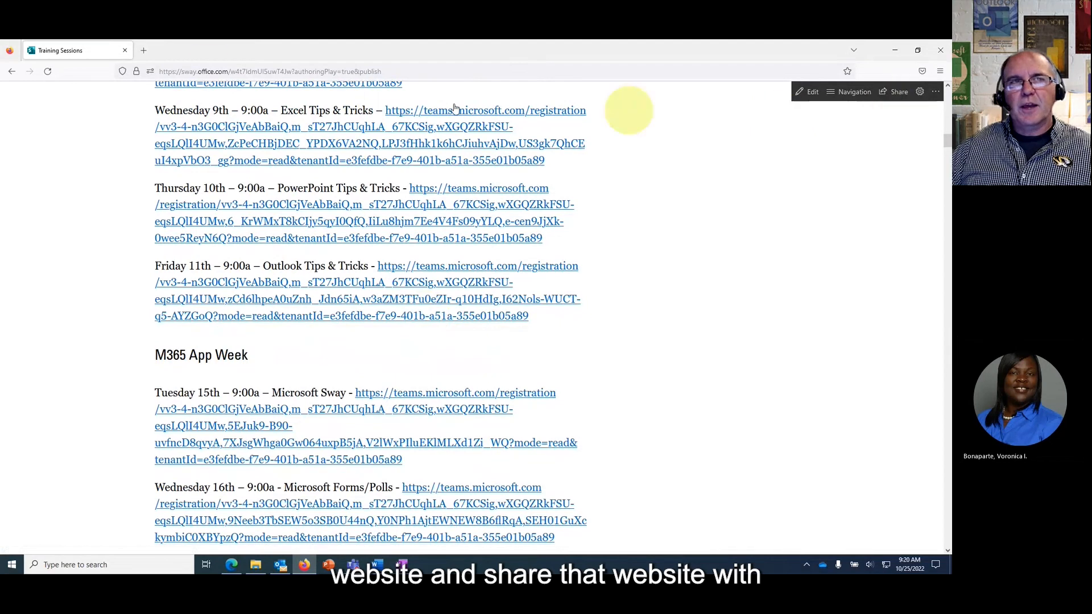
scroll(368, 266, down, 20)
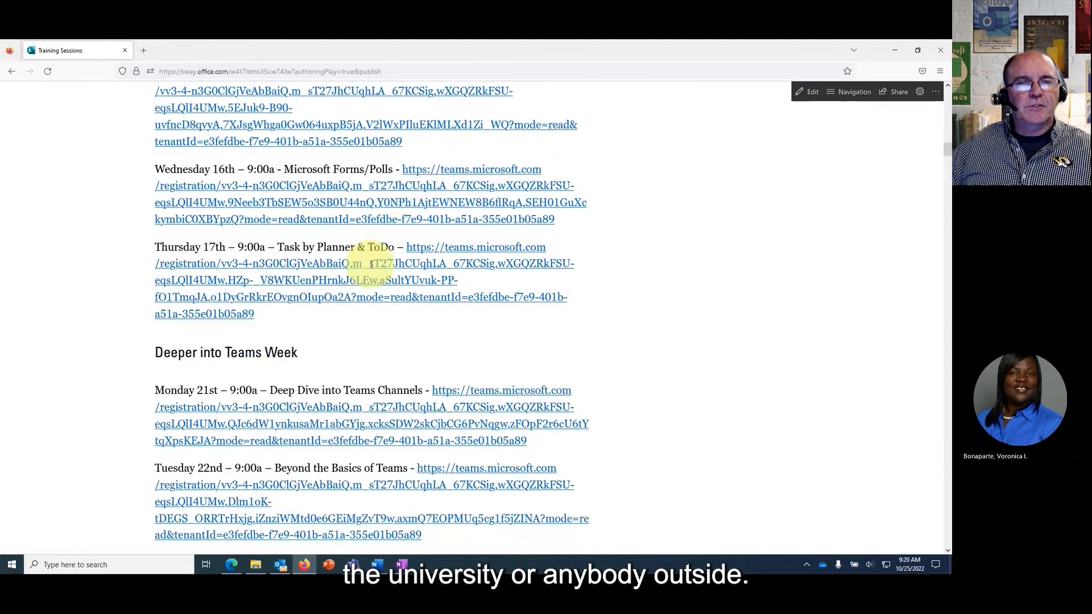
scroll(370, 267, down, 5)
scroll(370, 268, up, 20)
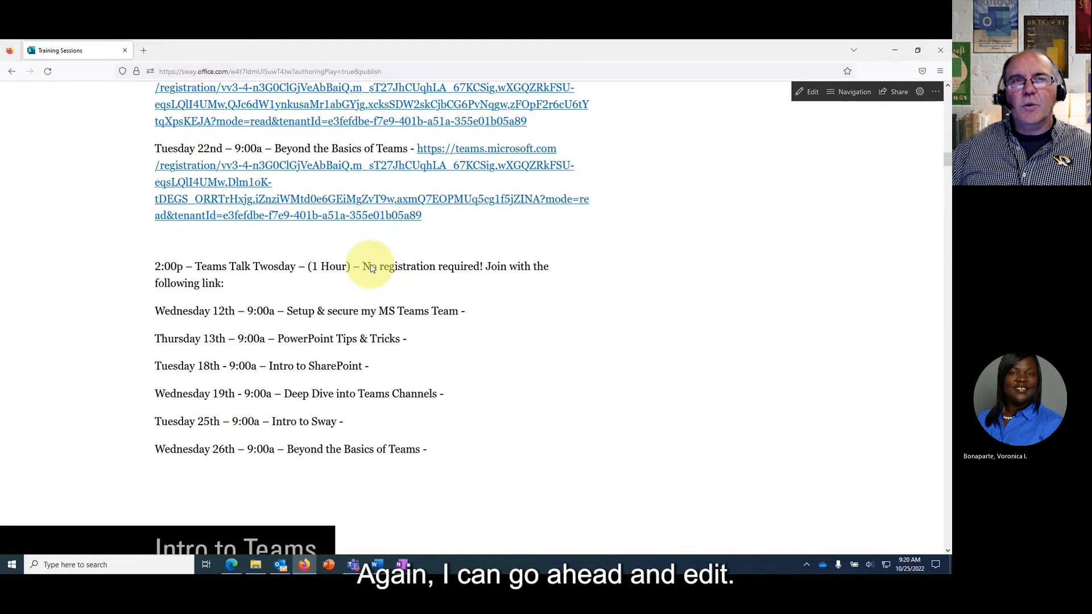
scroll(370, 267, up, 20)
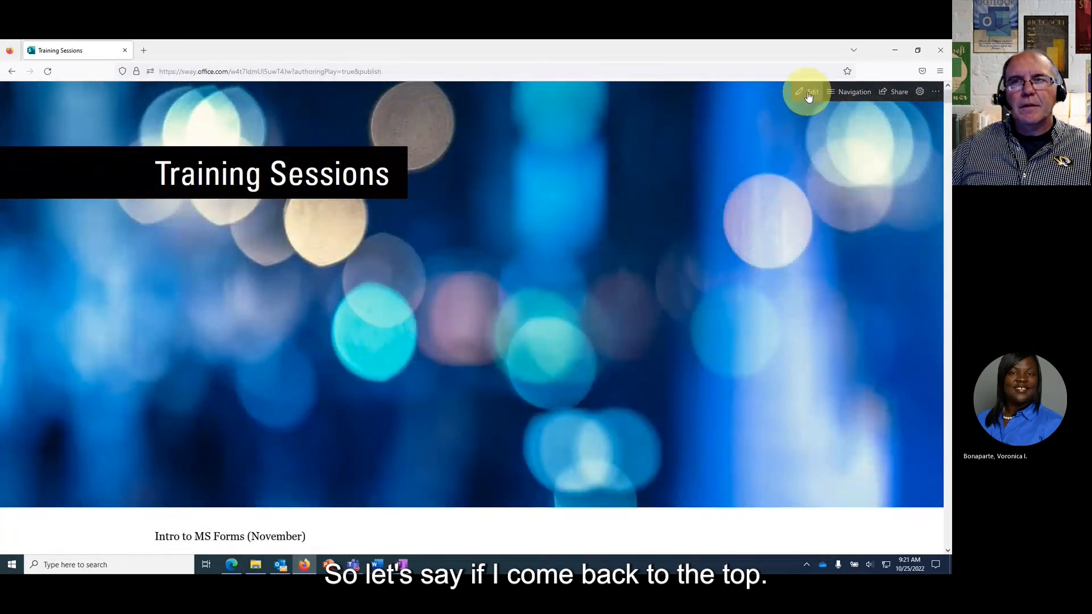
Open the Training Sessions Sway in Edit and scroll through its Storyline.
click(807, 92)
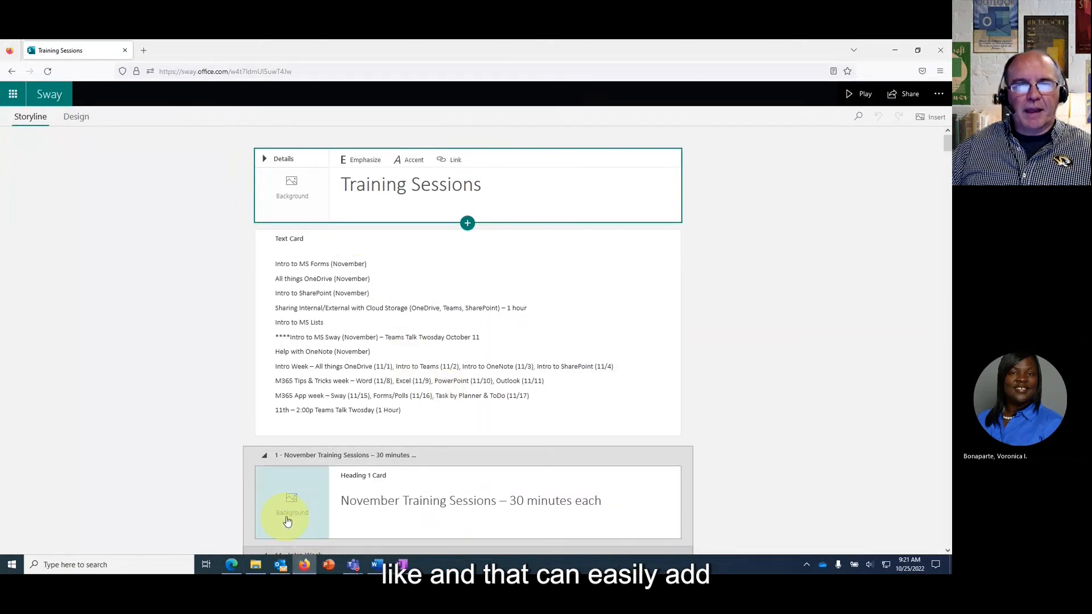
scroll(609, 472, down, 5)
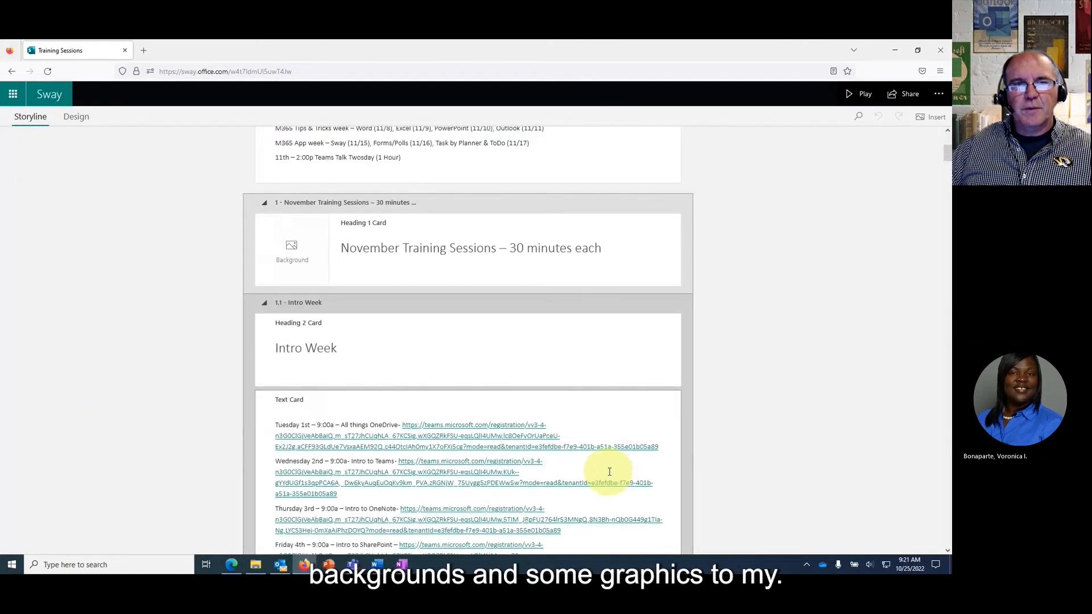
scroll(609, 472, down, 4)
scroll(607, 466, up, 9)
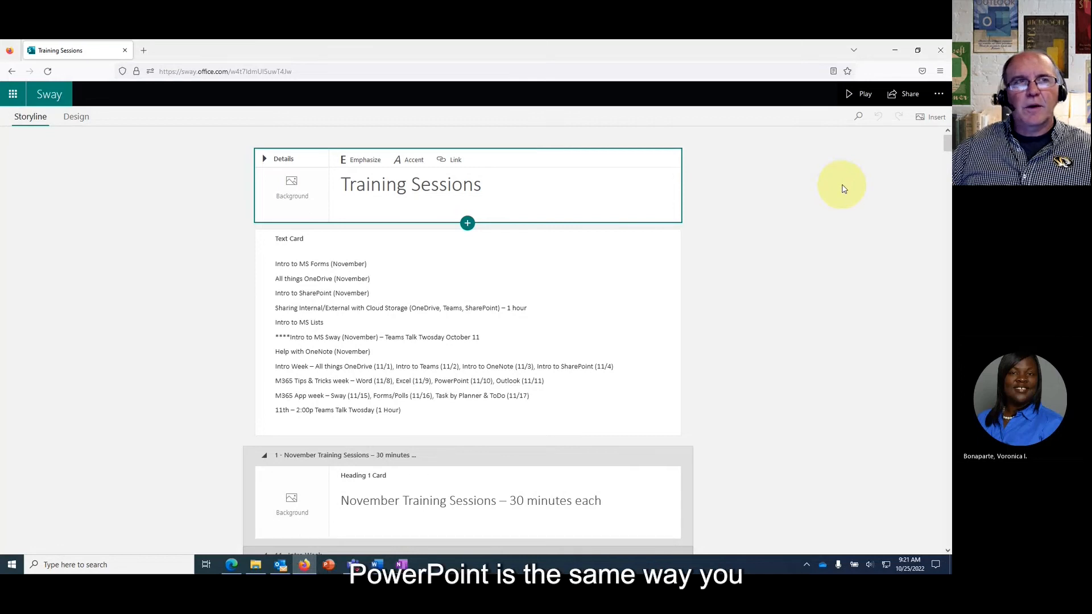
Play the Sway as viewers see it, then go back to Word's File overview.
click(853, 96)
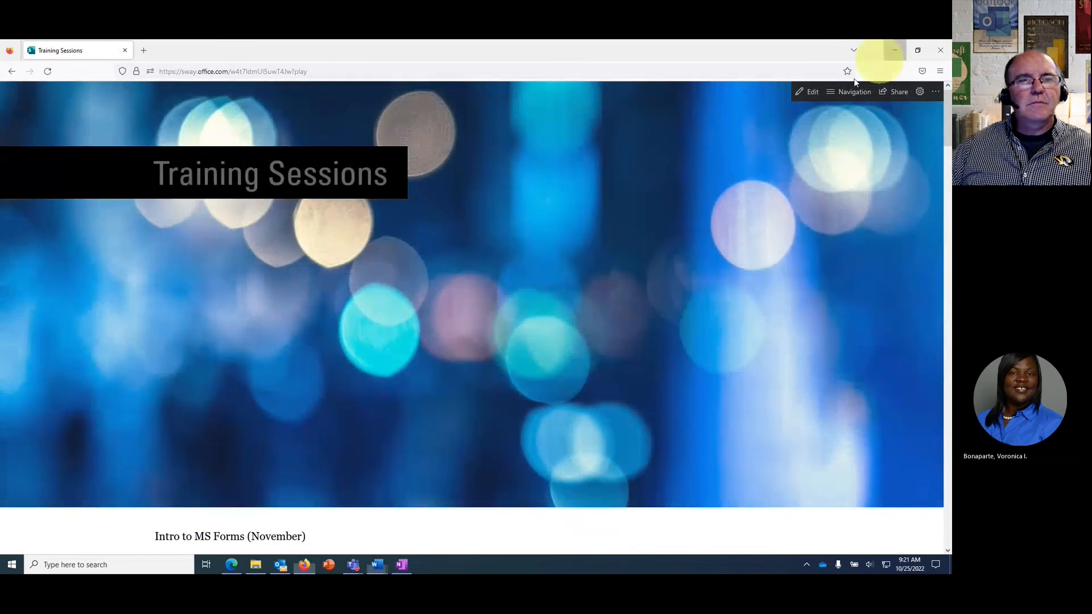
click(894, 50)
click(13, 64)
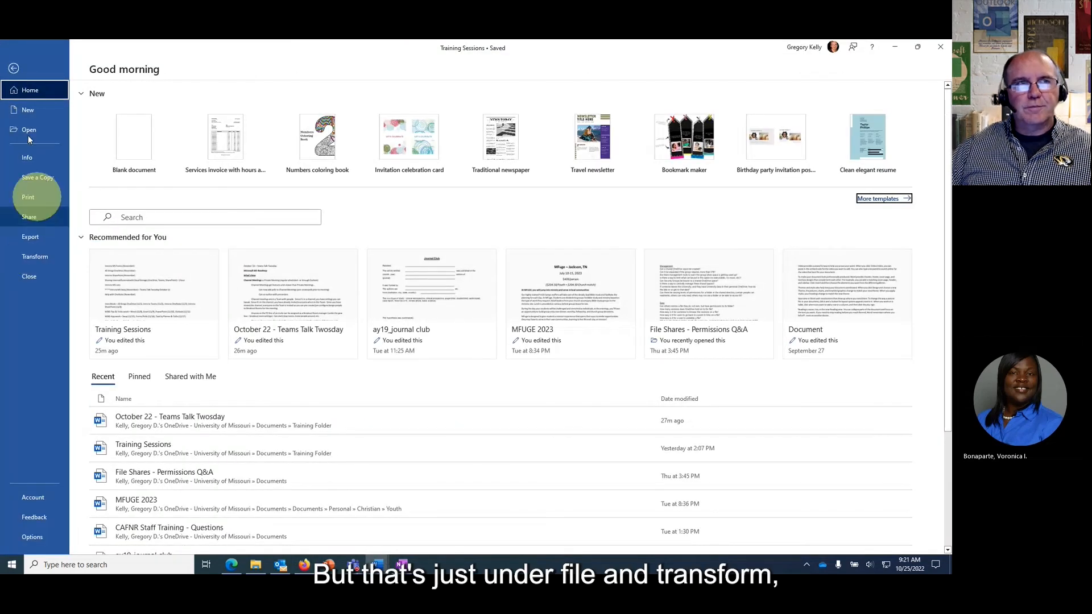
Leave Word's file overview with the back arrow to return to the Training Sessions document.
click(13, 67)
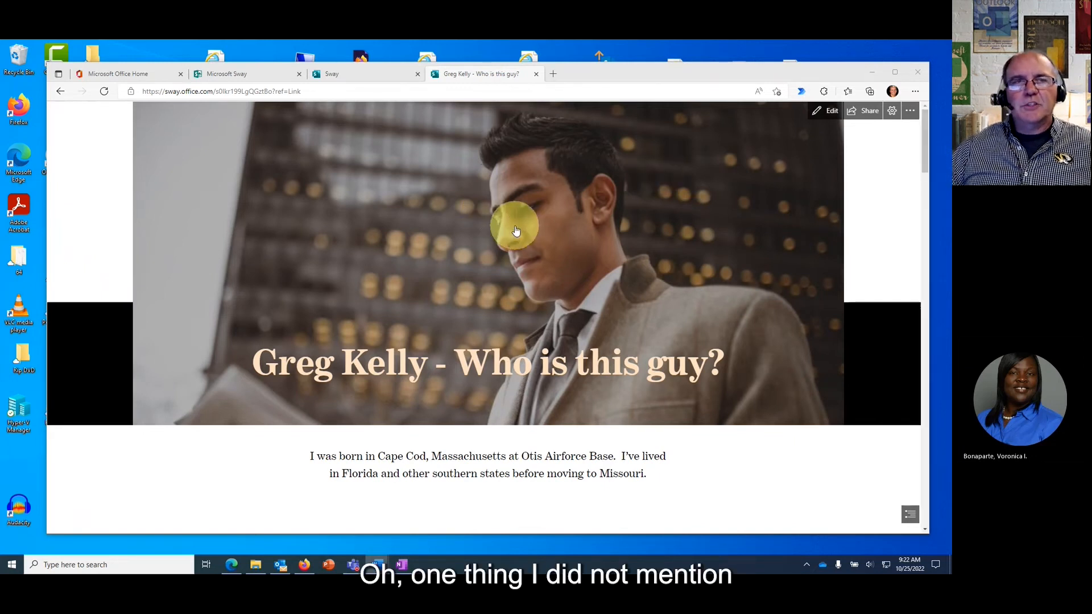
Bring the Greg Kelly bio Sway browser forward, maximize it, scroll briefly, then restore it down.
click(620, 70)
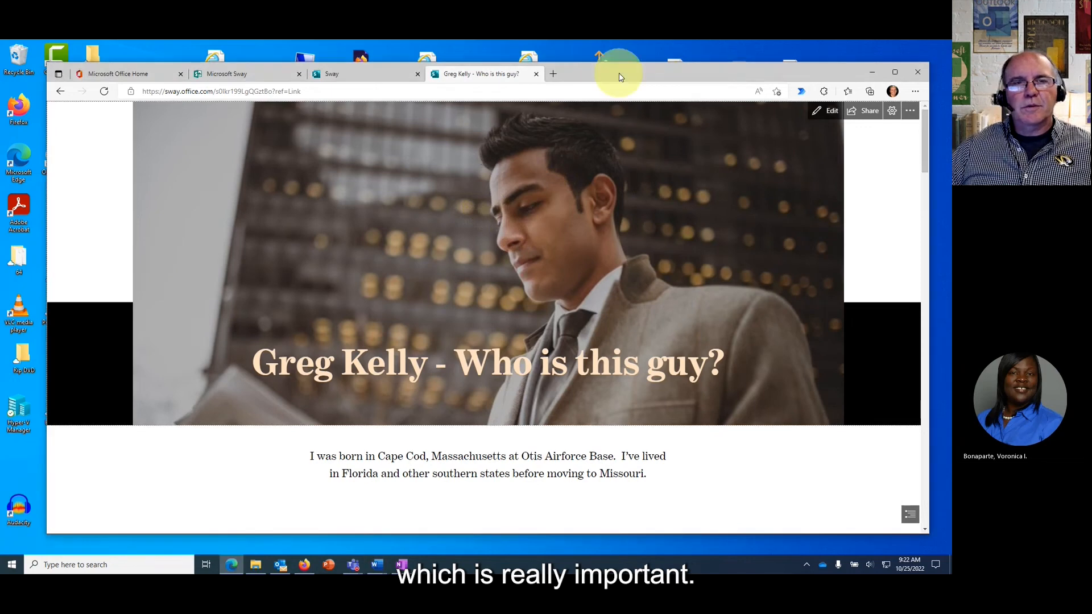
click(894, 73)
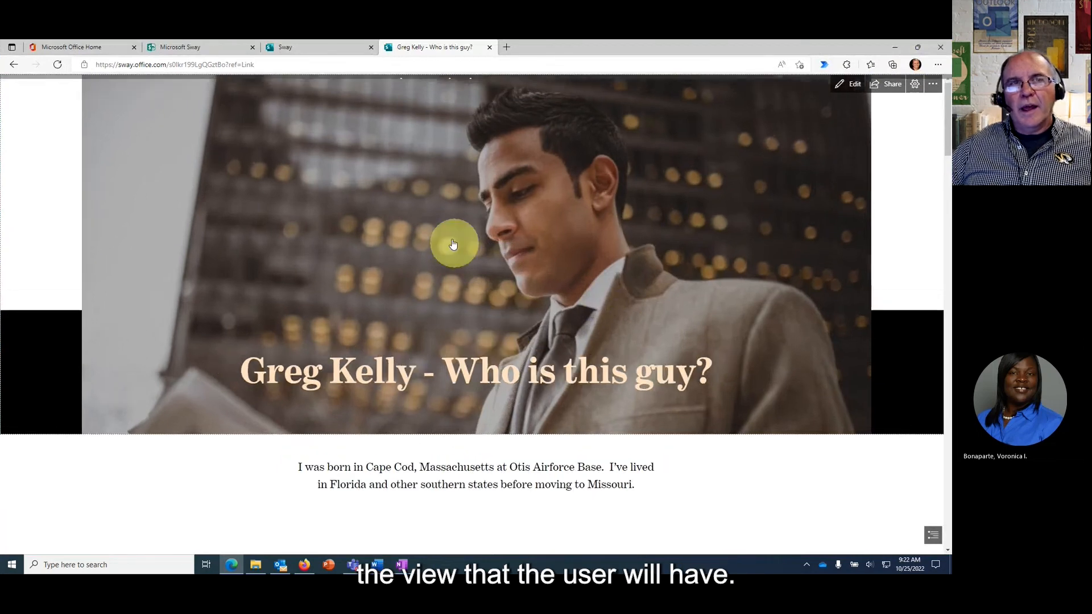
scroll(443, 235, down, 10)
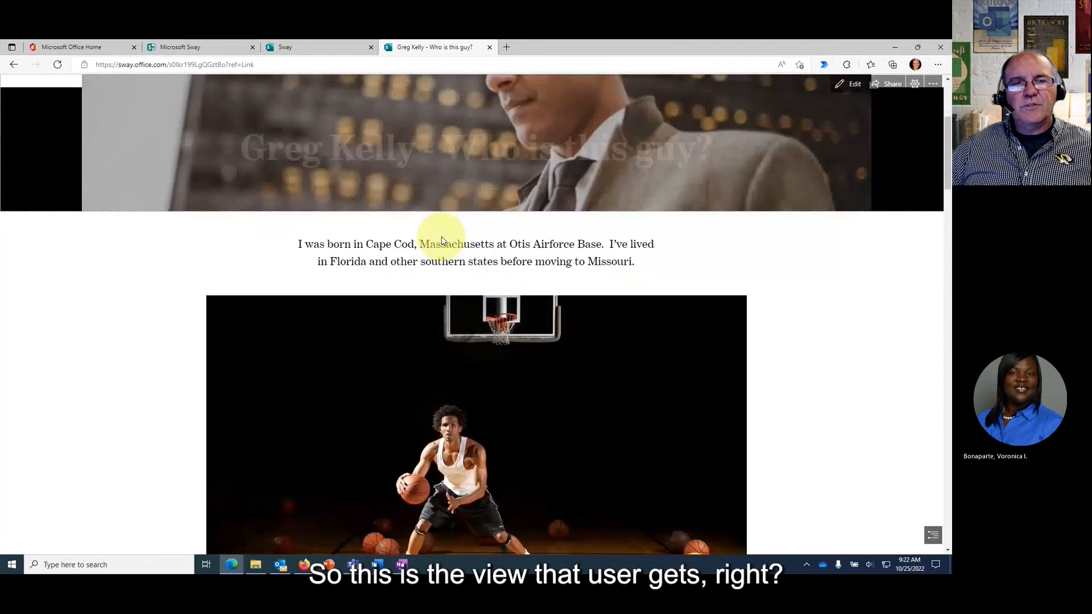
scroll(443, 243, up, 10)
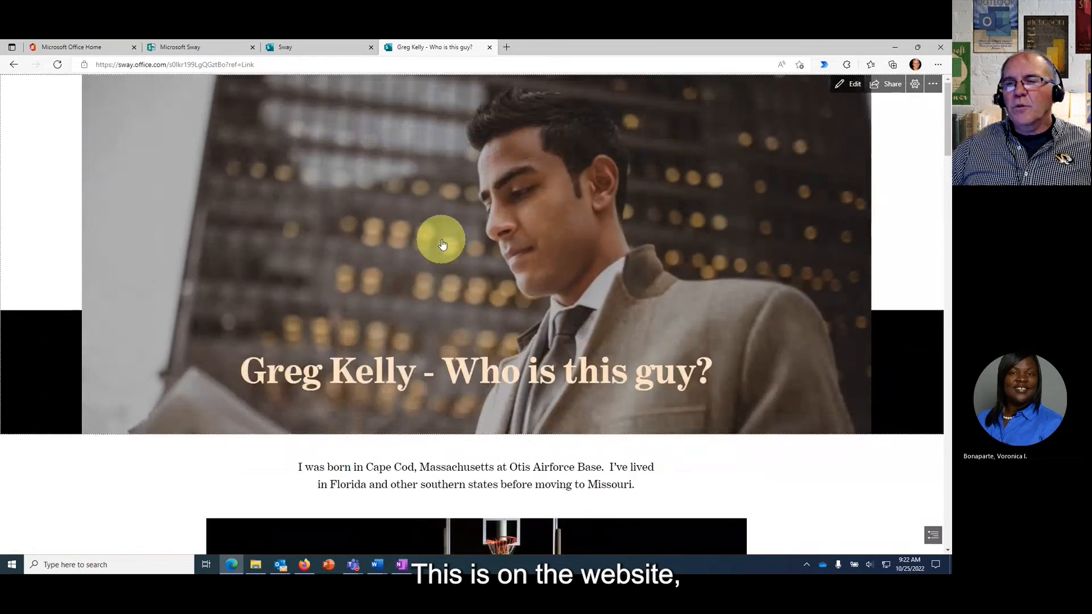
click(917, 47)
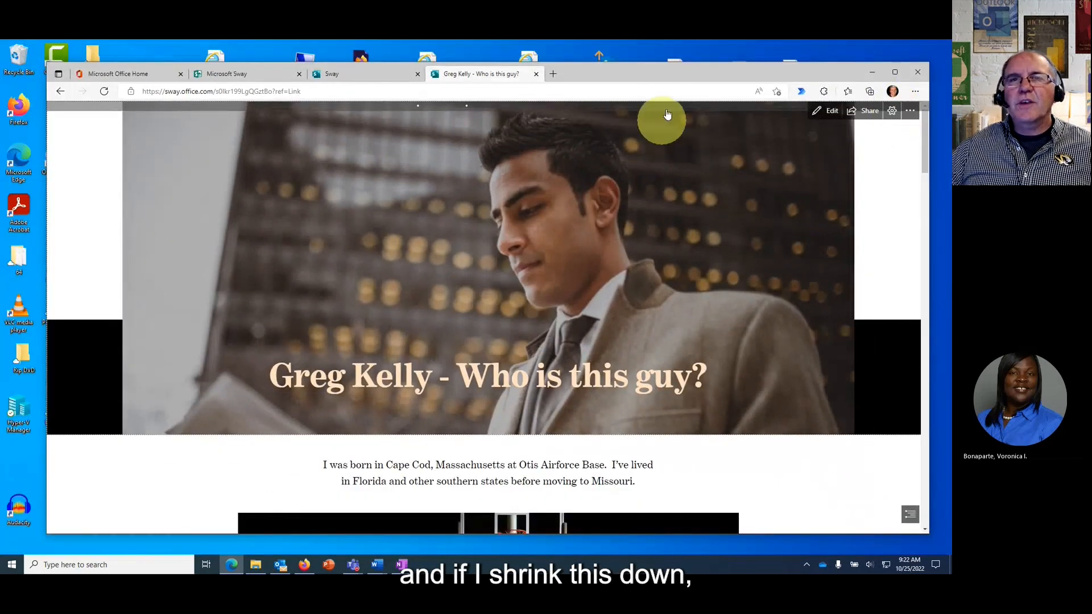
Shrink the browser window to a phone-like width and scroll through the reflowed bio Sway.
drag(674, 73, 649, 64)
click(911, 476)
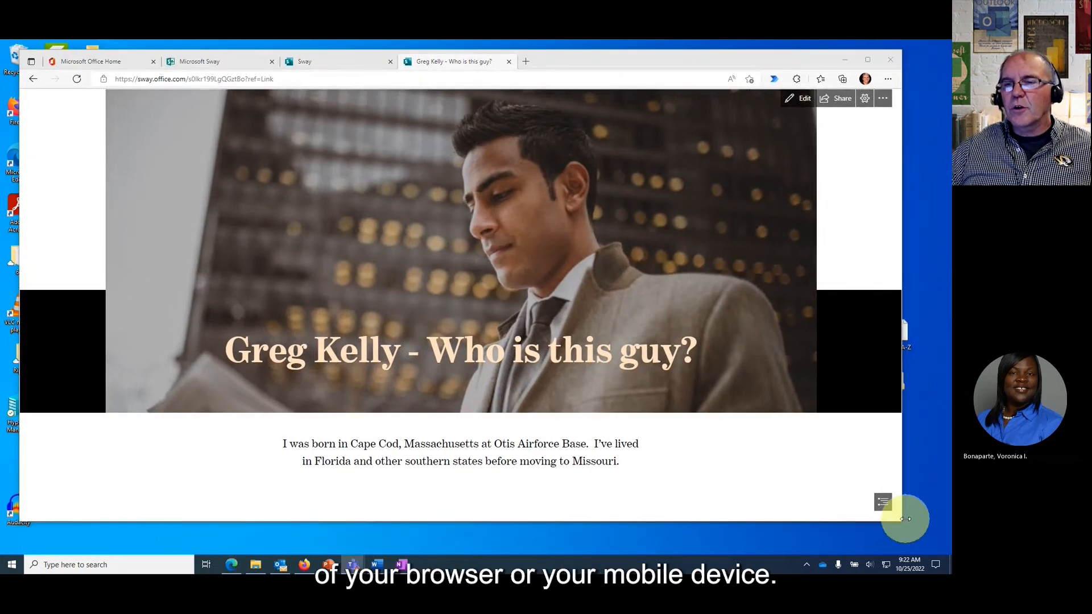
drag(901, 521, 410, 417)
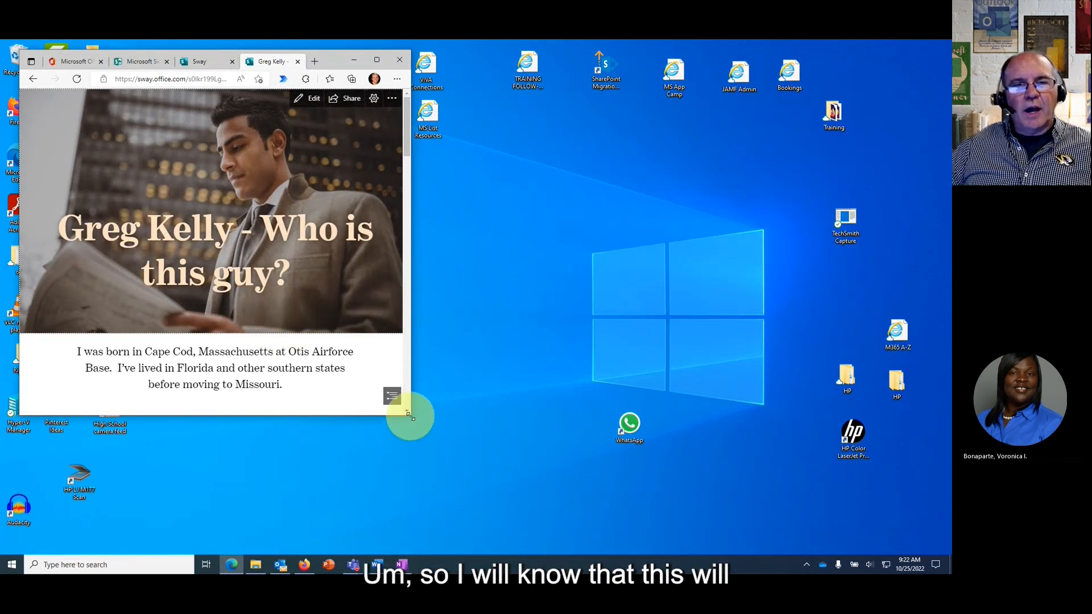
drag(410, 415, 267, 340)
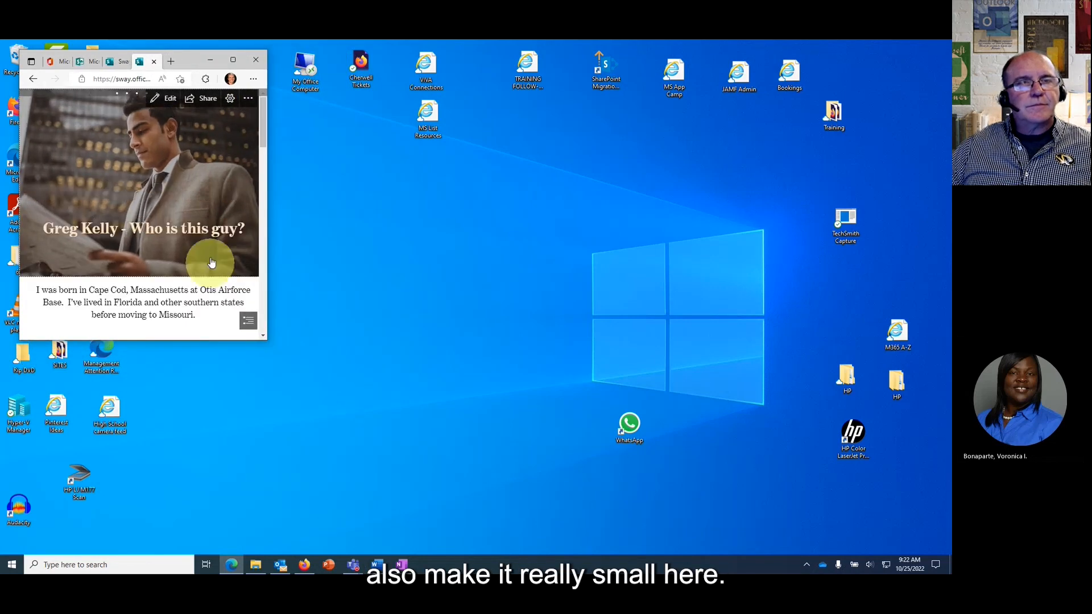
scroll(204, 258, down, 3)
scroll(203, 260, down, 5)
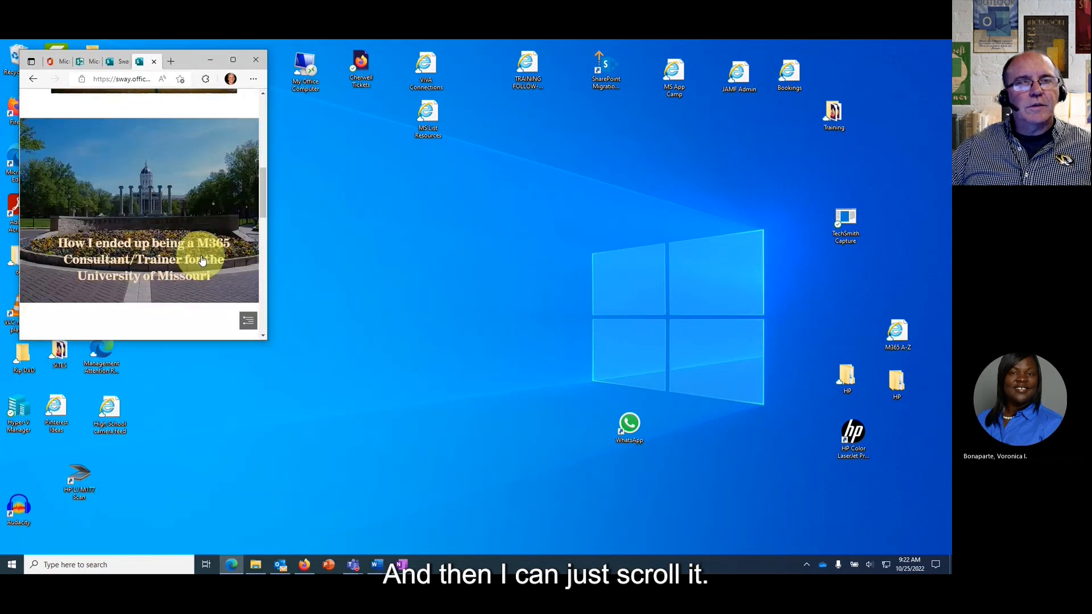
scroll(202, 260, down, 5)
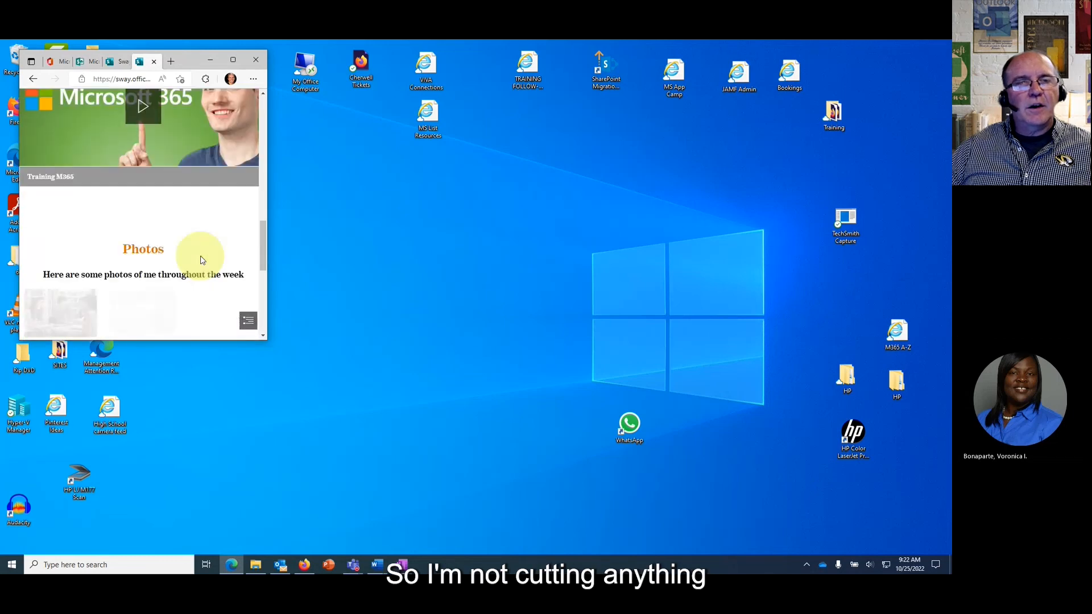
scroll(200, 263, down, 2)
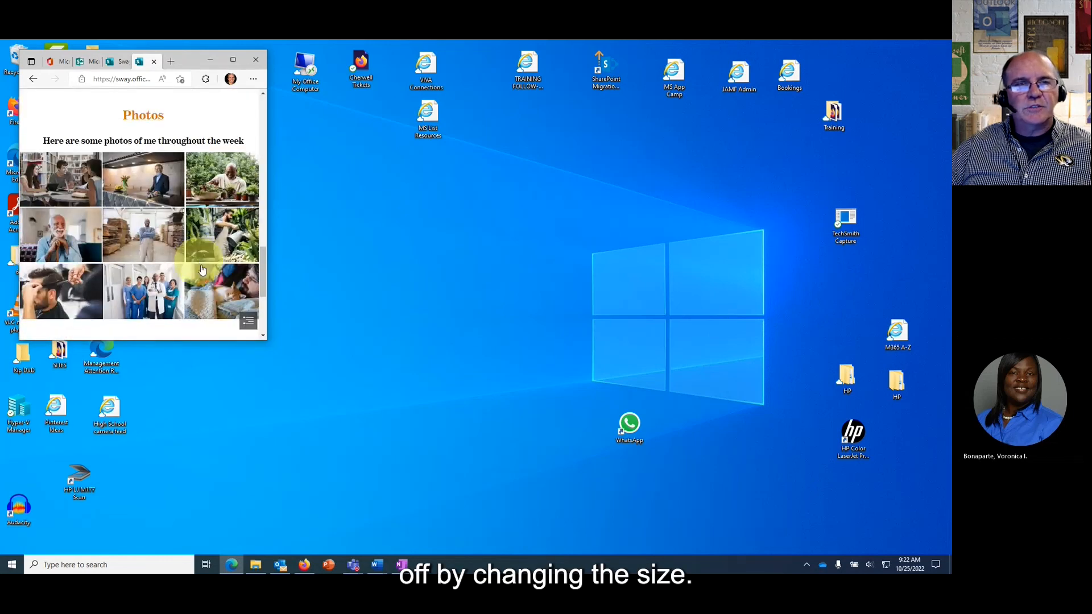
Enlarge the browser again, move it toward the screen centre, and scroll back to the title.
drag(265, 340, 585, 479)
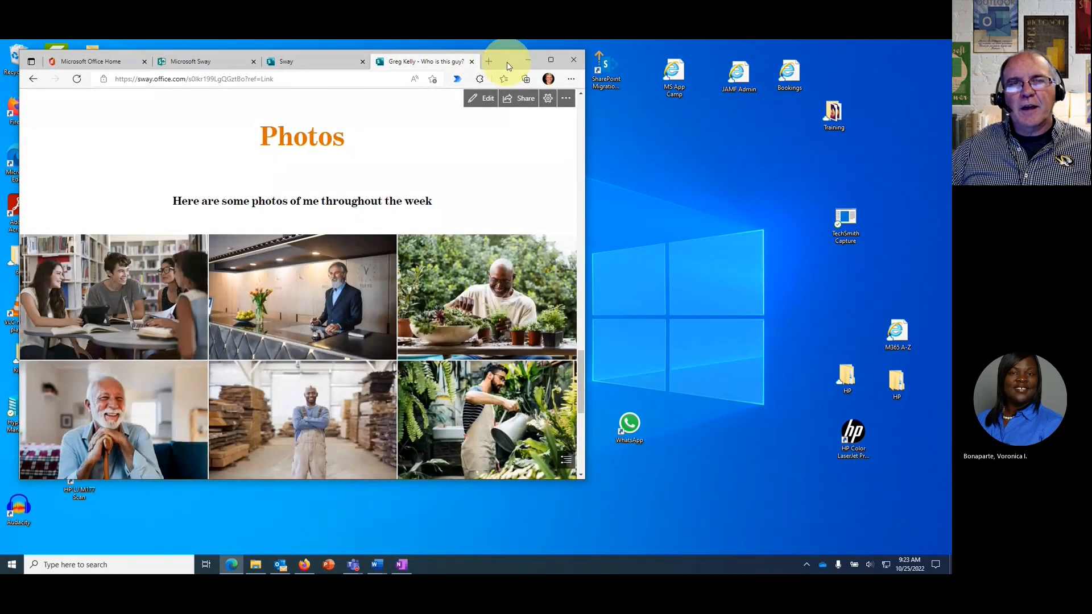
drag(508, 67, 599, 85)
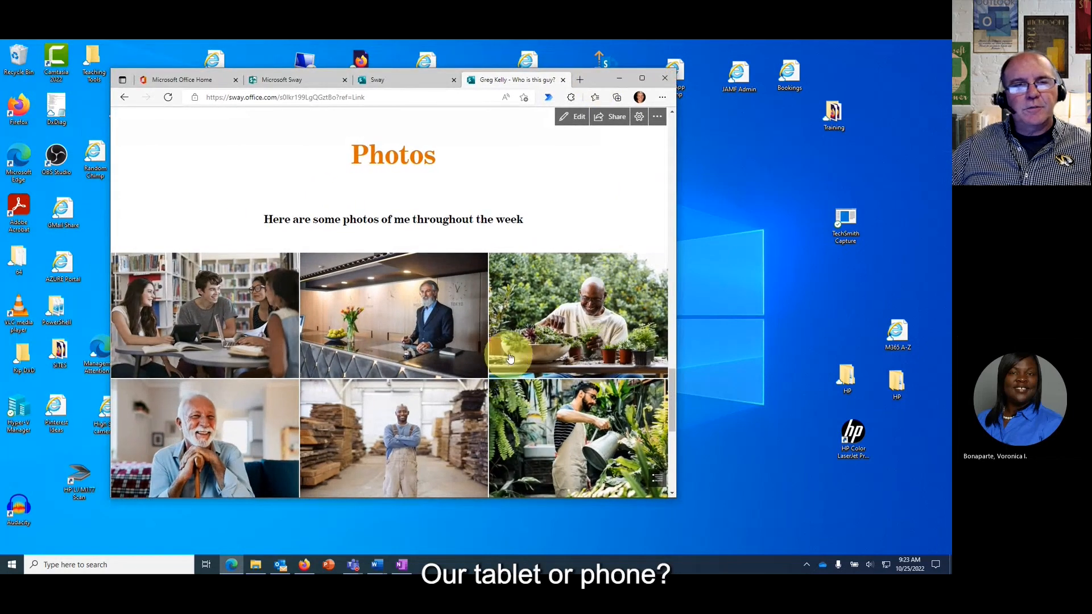
scroll(457, 326, up, 10)
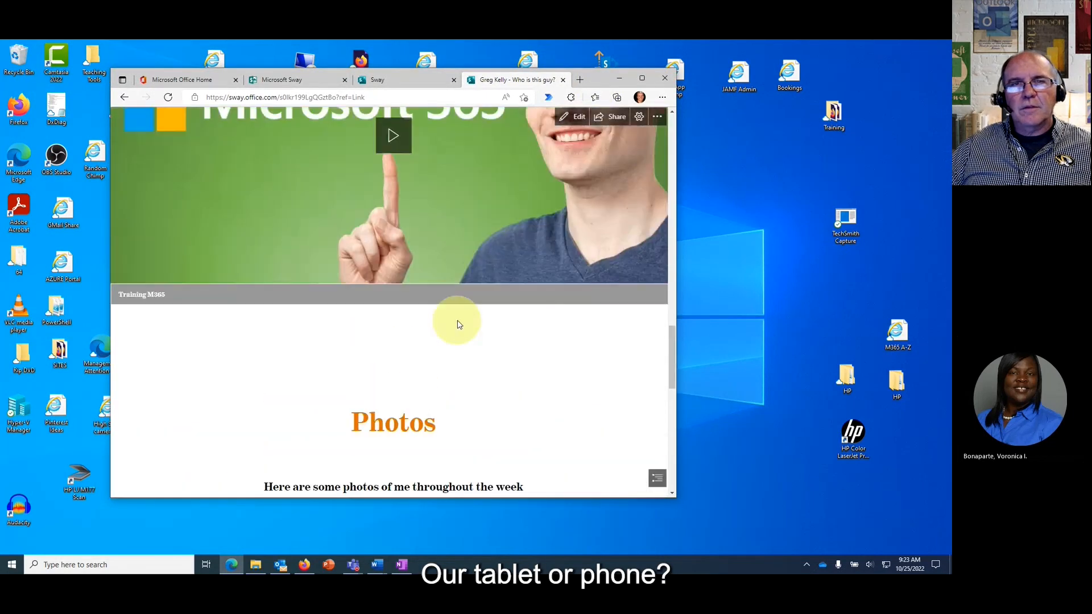
scroll(457, 320, up, 5)
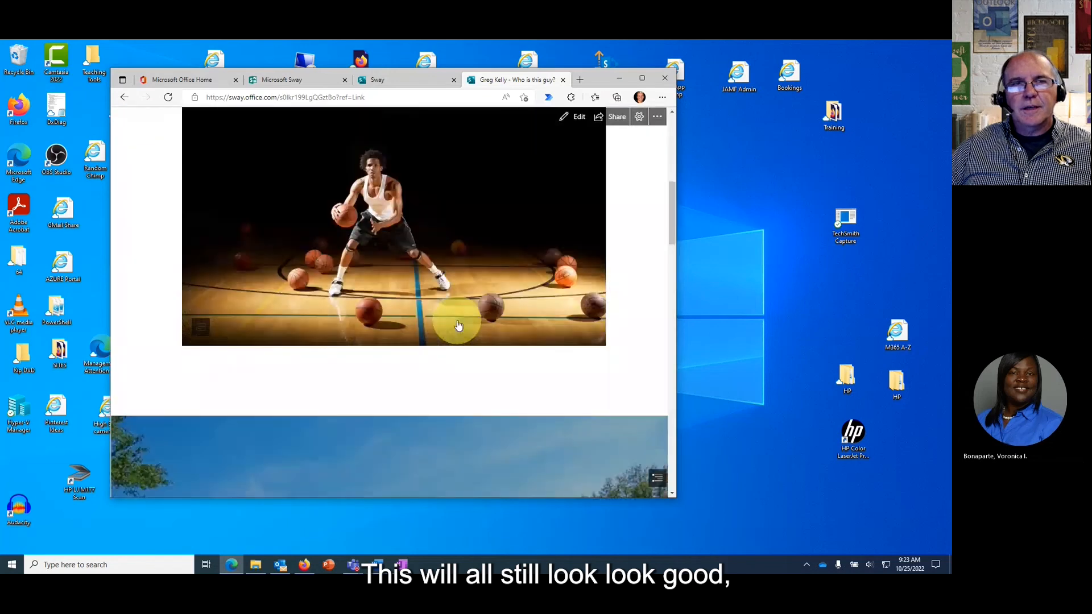
scroll(458, 326, up, 5)
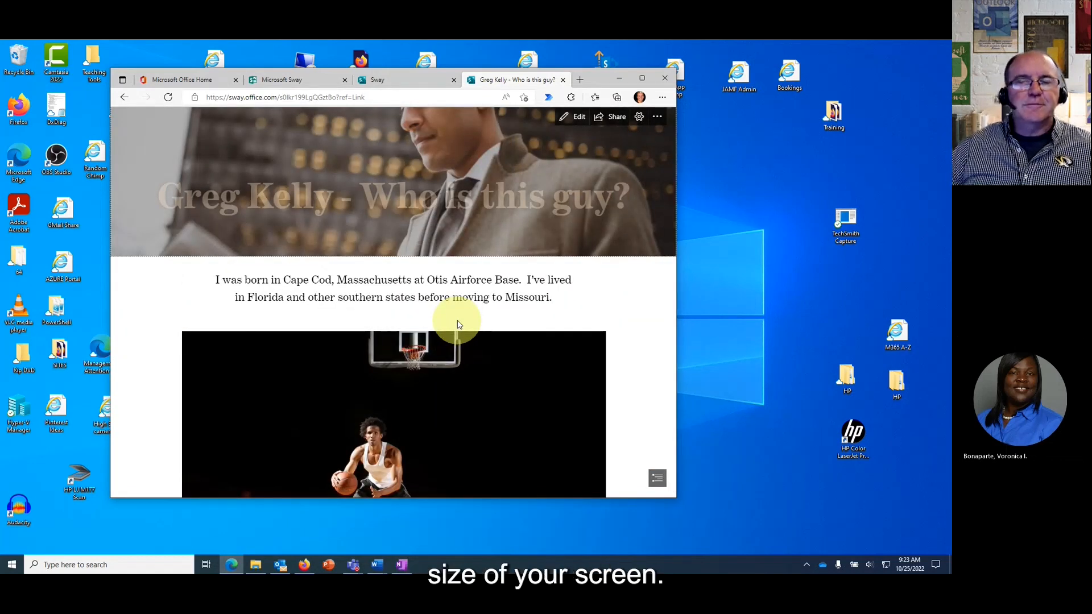
scroll(458, 325, up, 3)
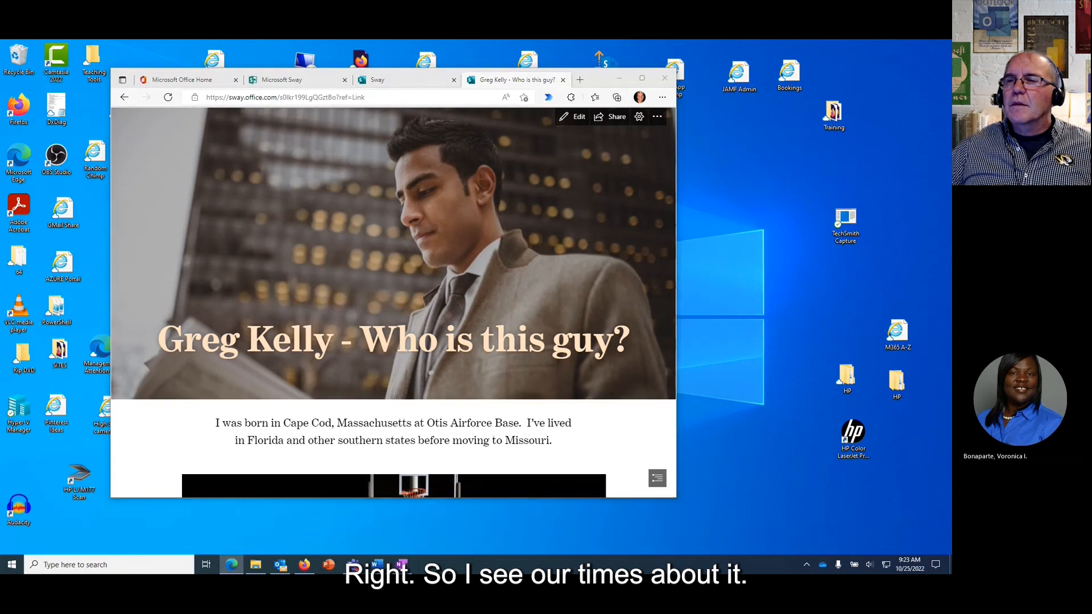
Switch briefly to the Teams meeting, then drag the Sway browser window's corner to enlarge it.
key(alt+Tab)
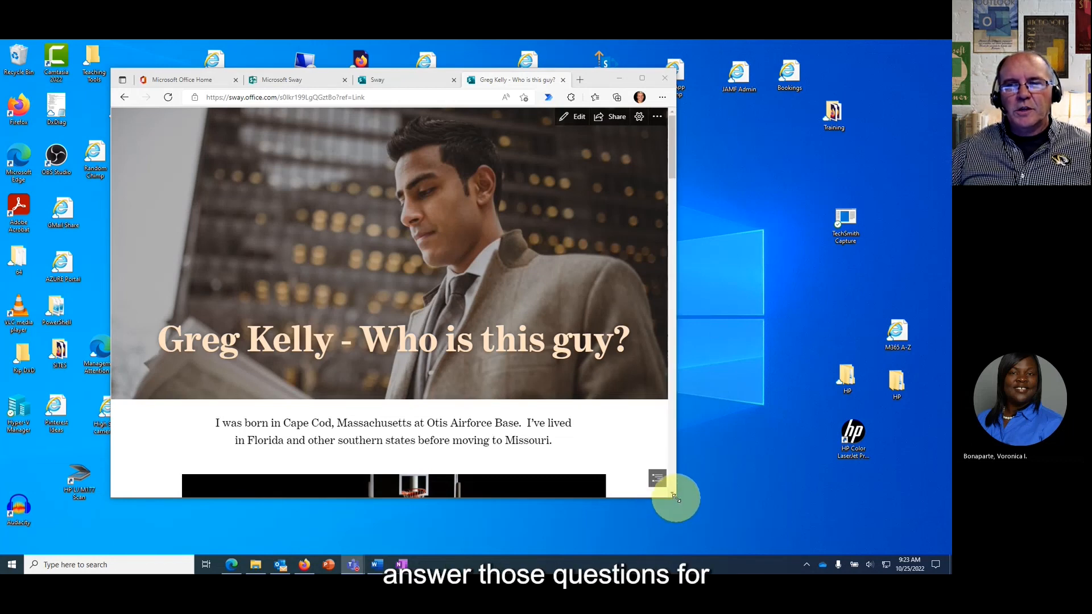
drag(677, 498, 808, 511)
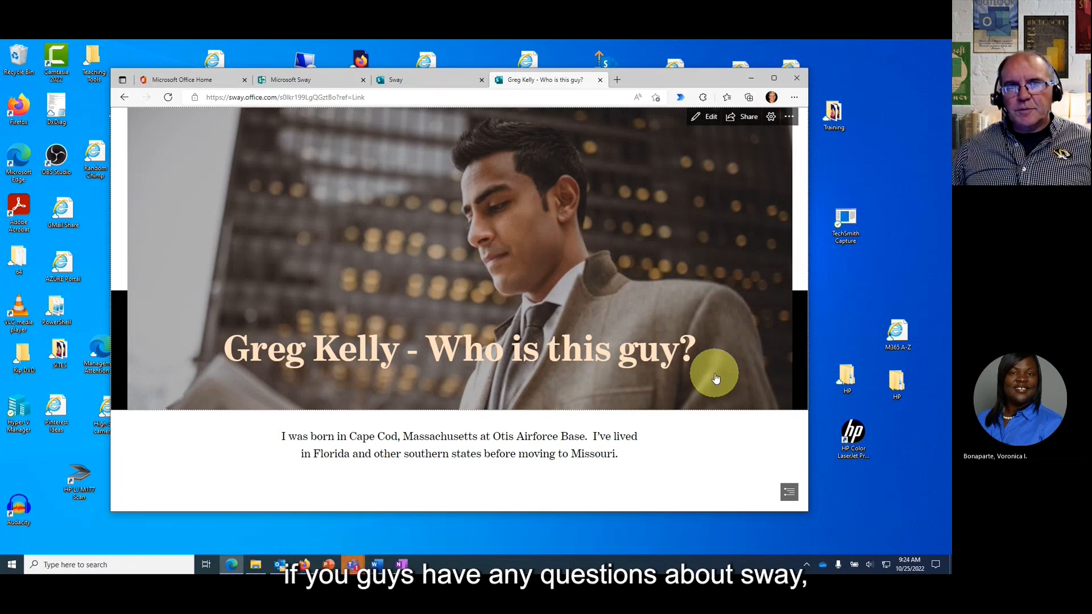
In a new tab, load support.microsoft.com and open its Browse training options for Microsoft 365.
click(618, 80)
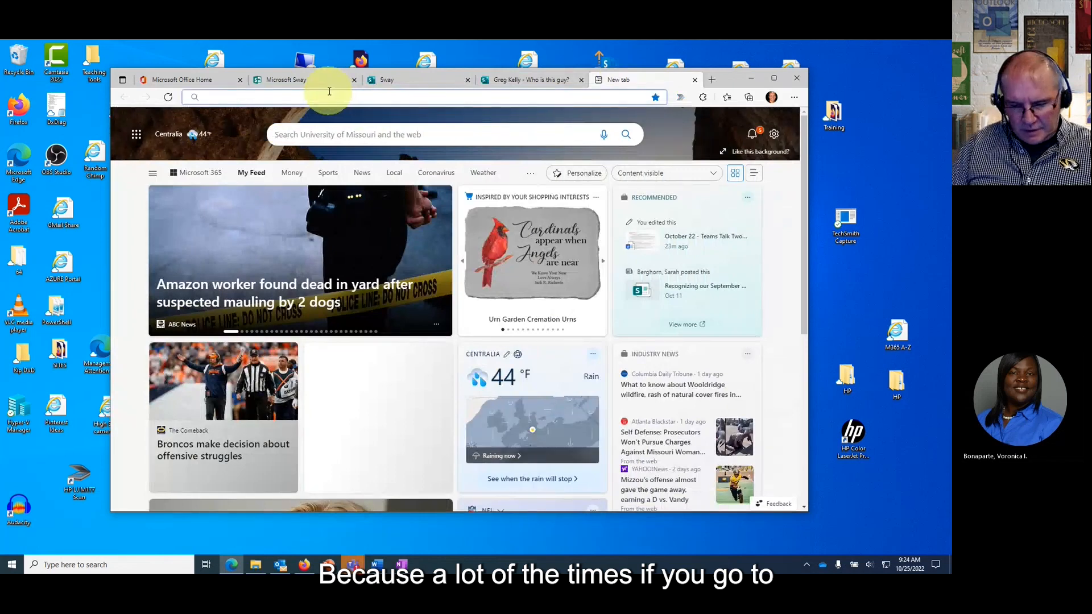
text(support.microsoft.com)
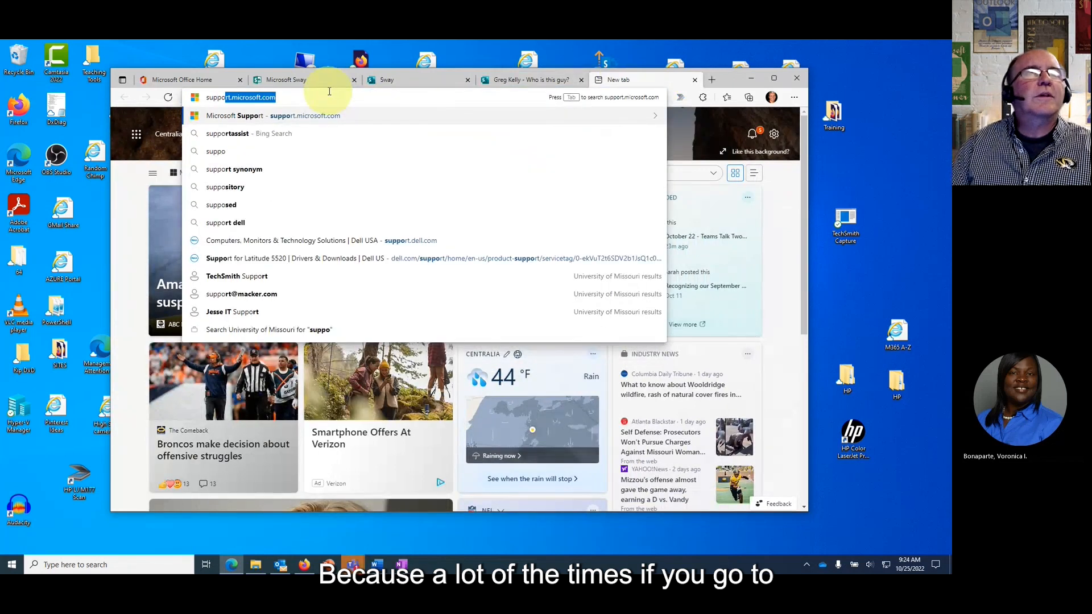
key(Return)
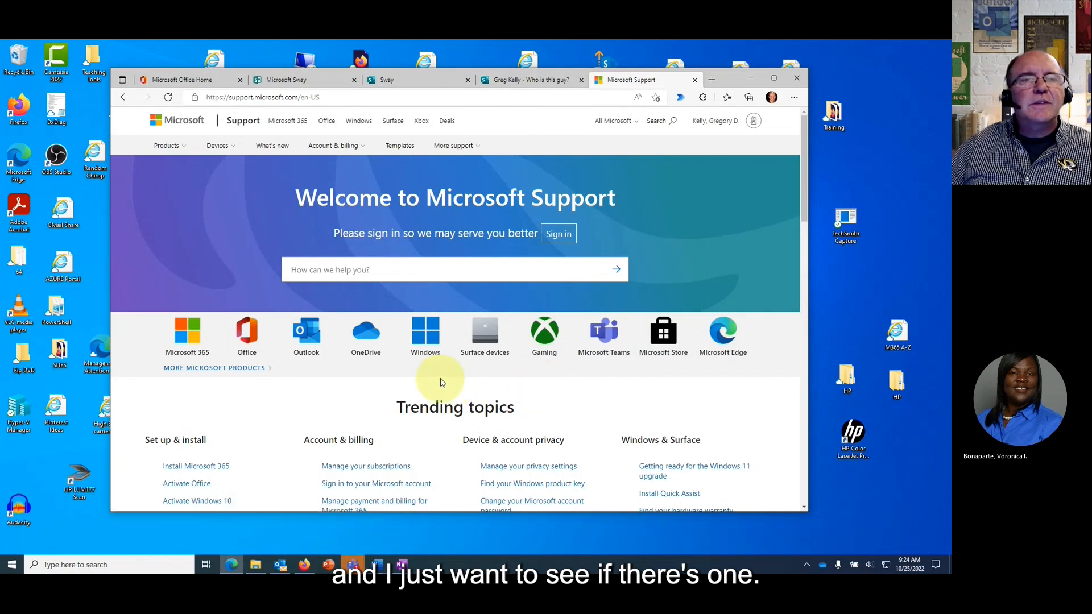
scroll(440, 382, down, 8)
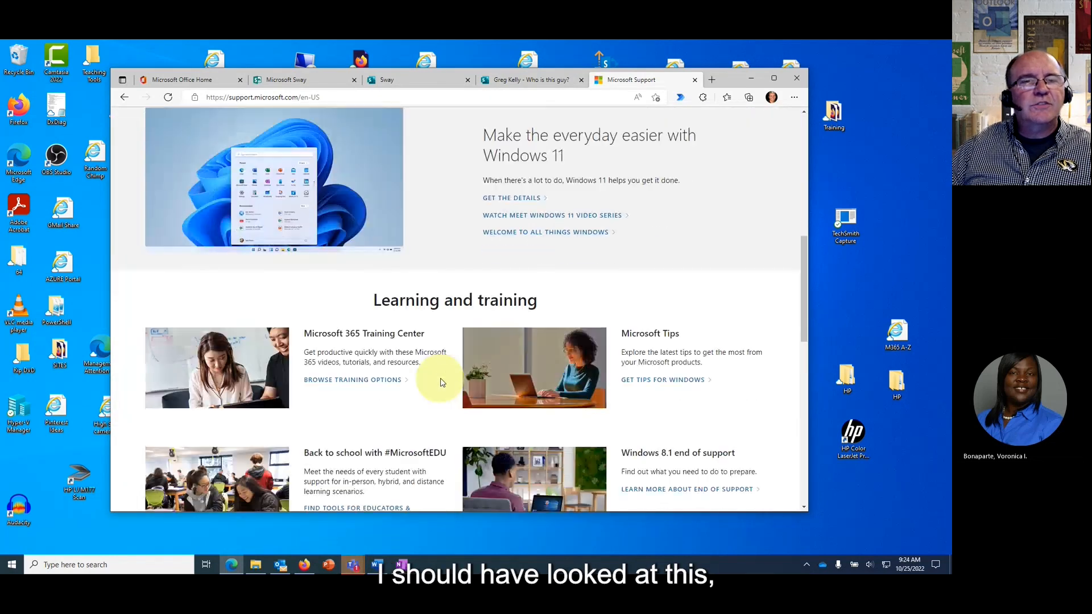
scroll(441, 382, down, 2)
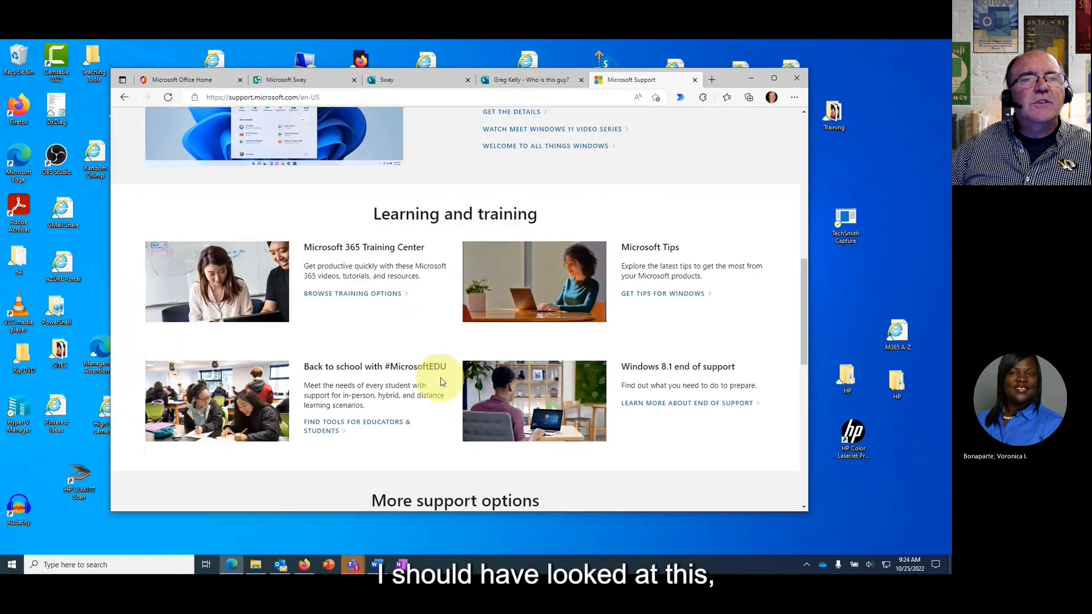
click(367, 295)
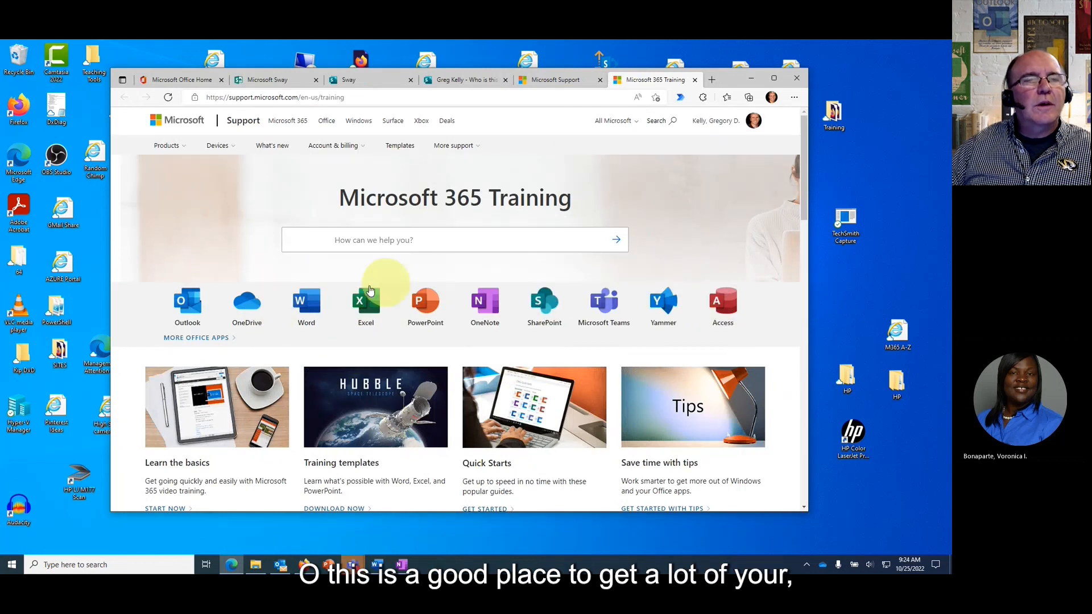
Show the More Office Apps help listings and scroll down to Sway.
click(217, 342)
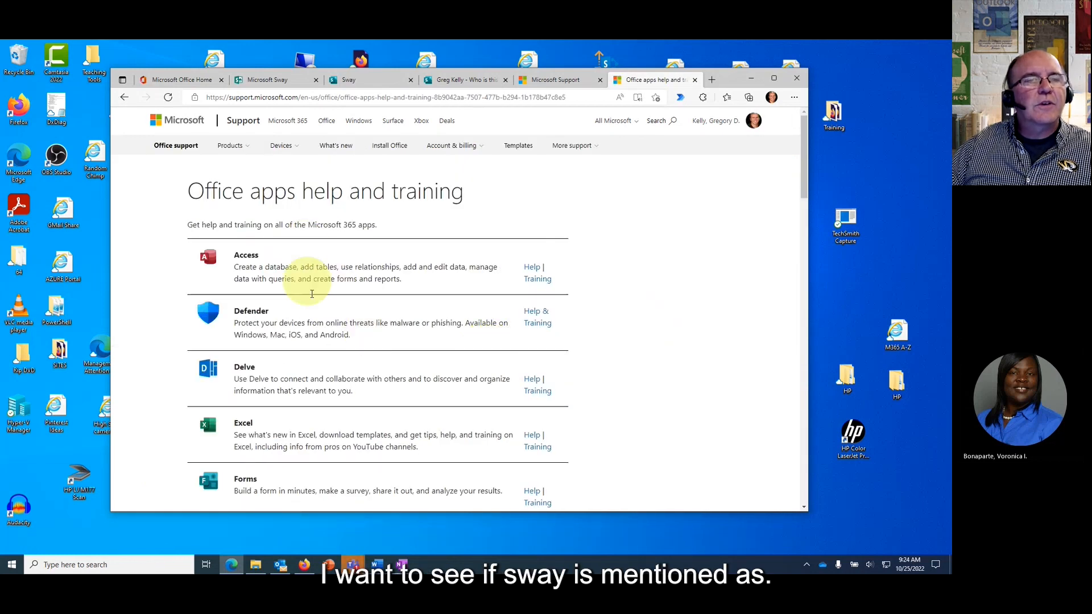
scroll(330, 381, down, 3)
scroll(341, 385, down, 9)
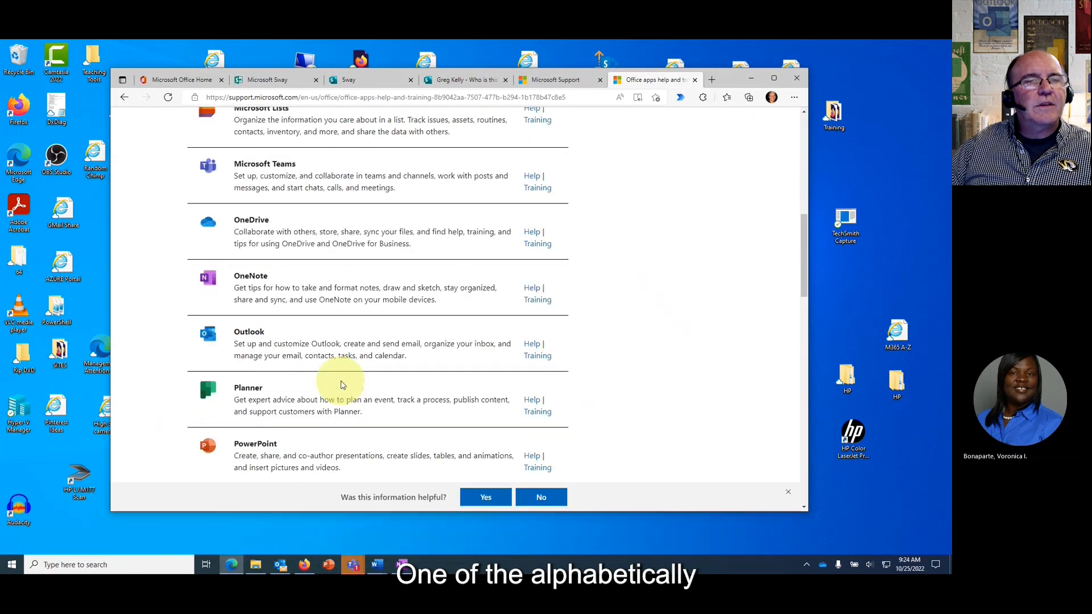
scroll(342, 385, down, 1)
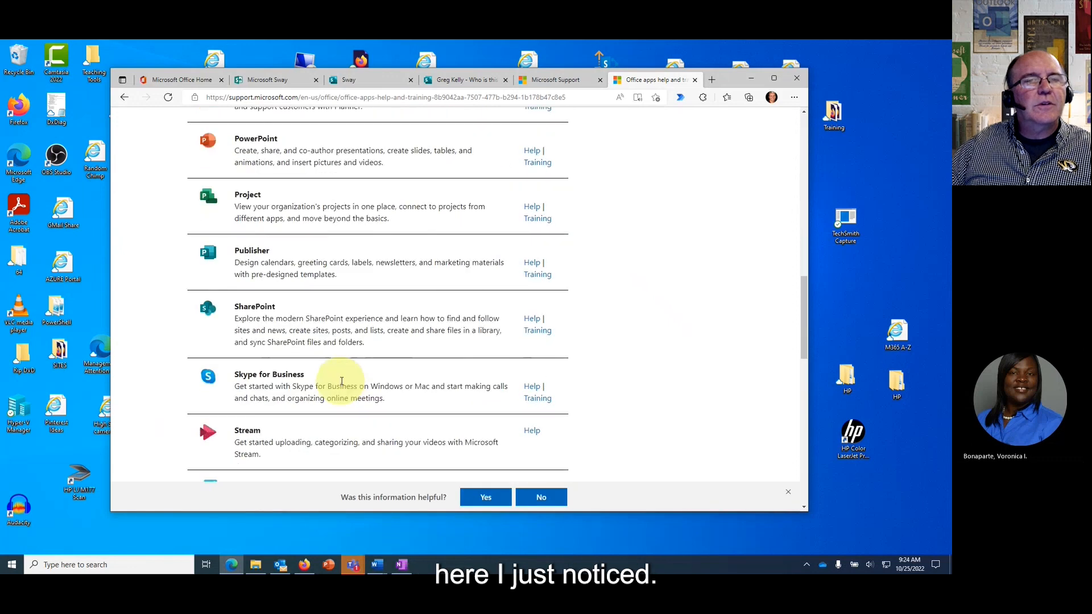
scroll(342, 381, down, 3)
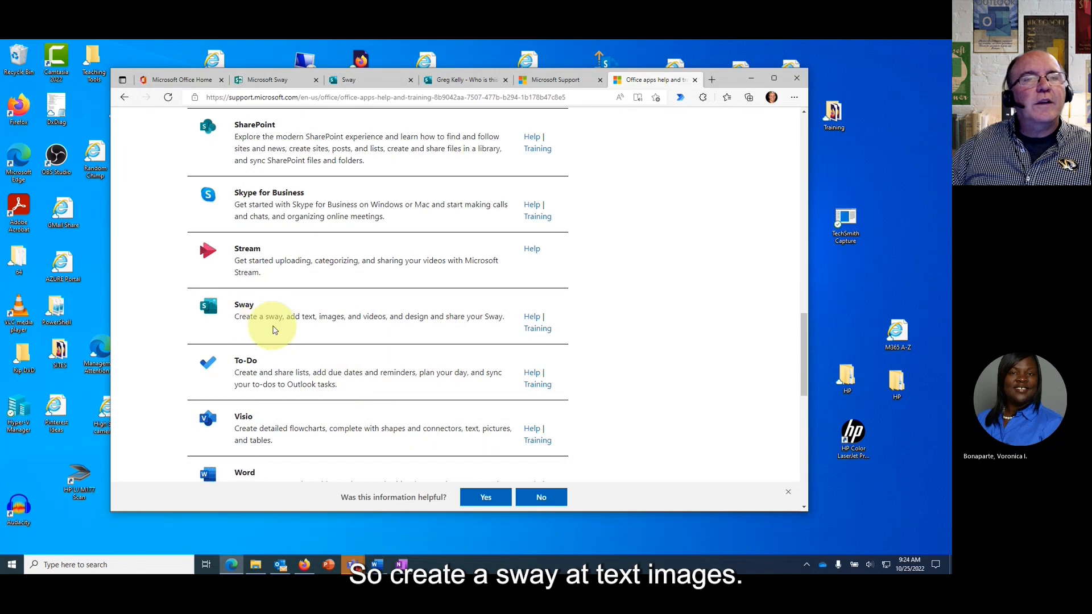
Open Sway's Training link and read through the Sign in to Sway article.
click(536, 330)
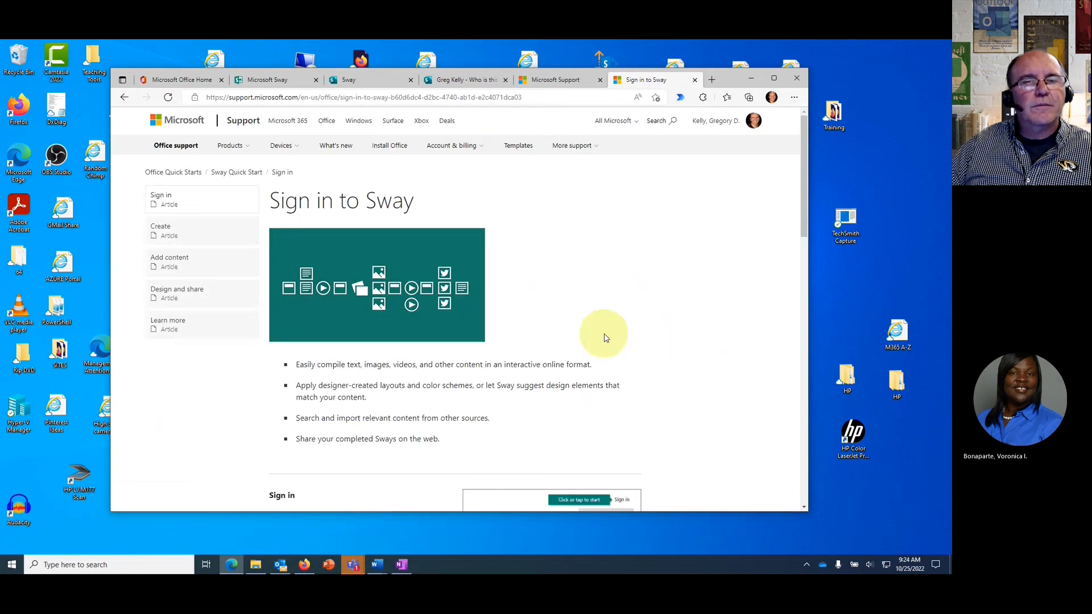
scroll(600, 334, down, 2)
scroll(378, 392, down, 10)
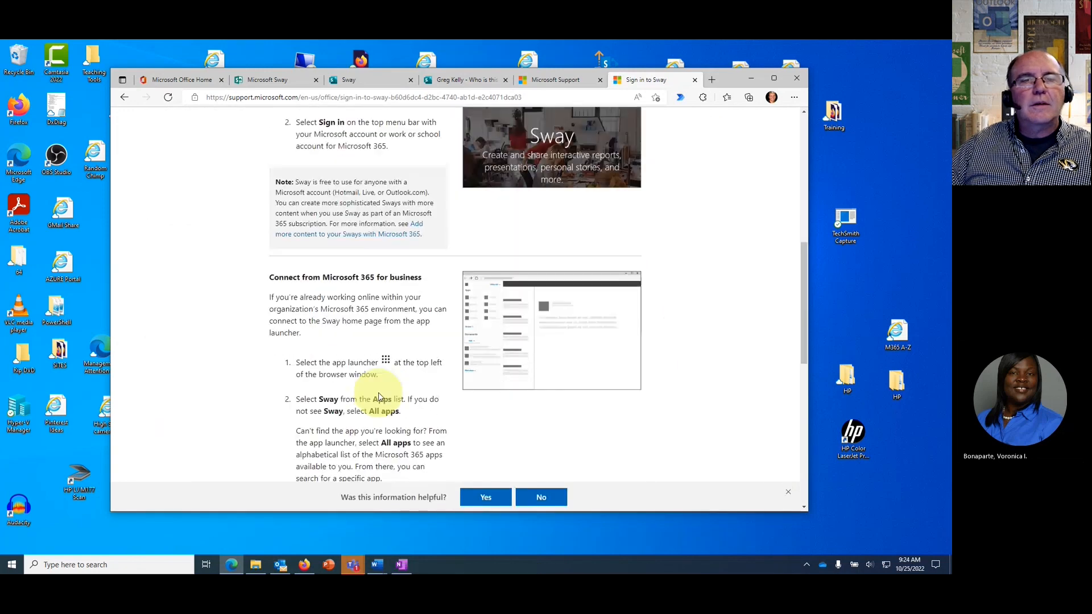
scroll(378, 393, up, 3)
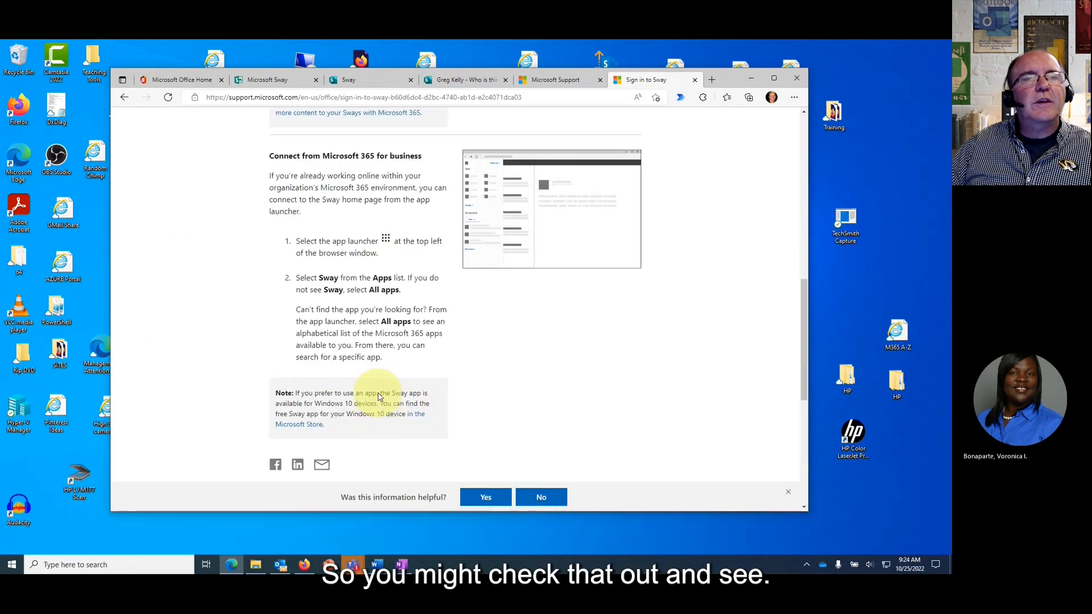
scroll(391, 330, up, 4)
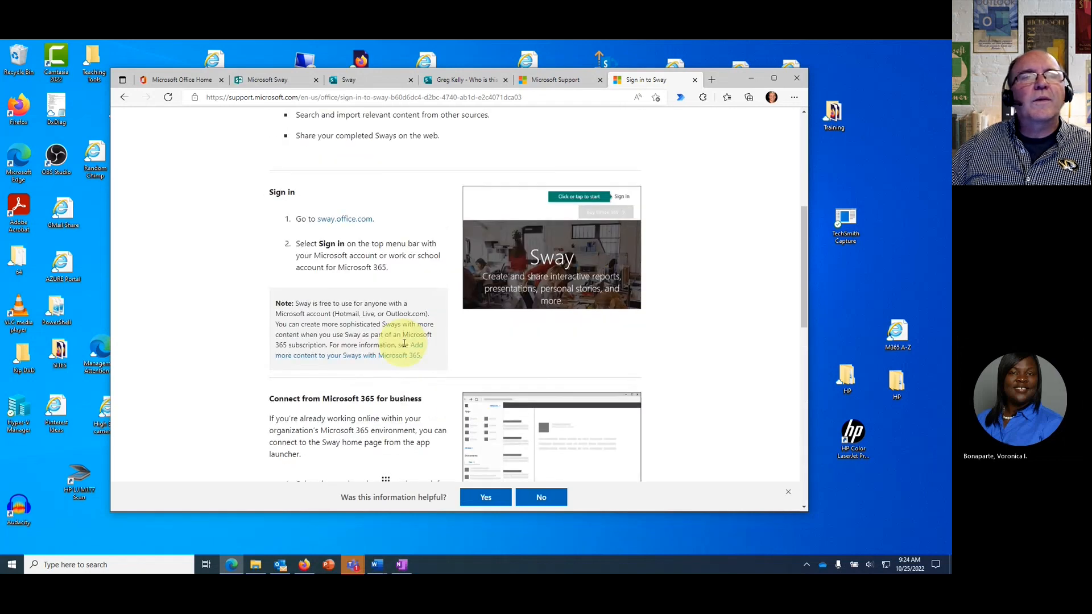
scroll(403, 344, up, 5)
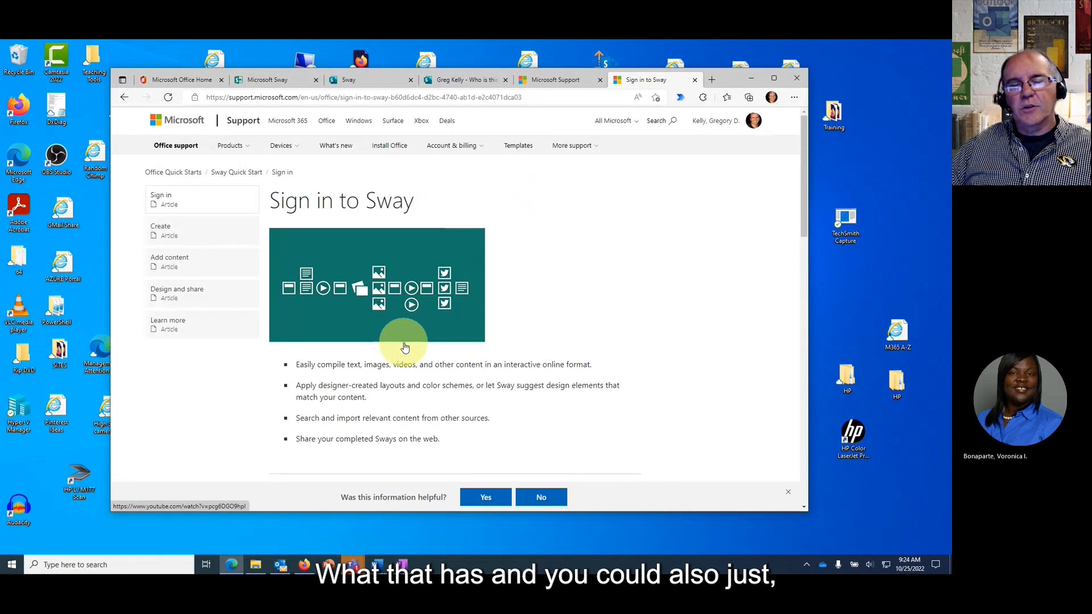